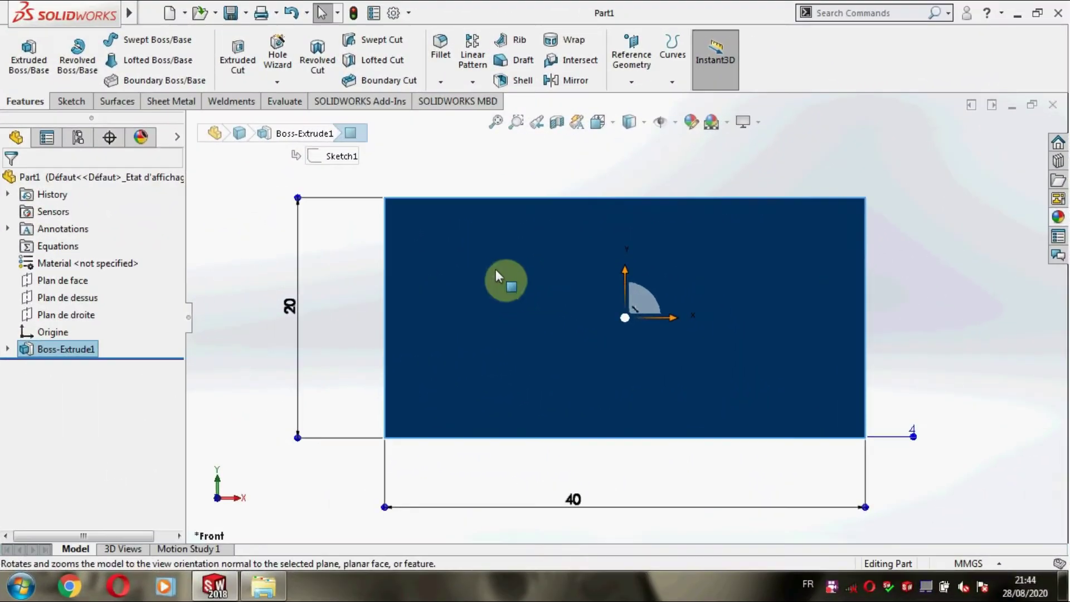
# On the block's front face, sketch a full-width corner rectangle along the upper edge, about 5.8 mm high.
pyautogui.rightClick(497, 270)
pyautogui.click(532, 228)
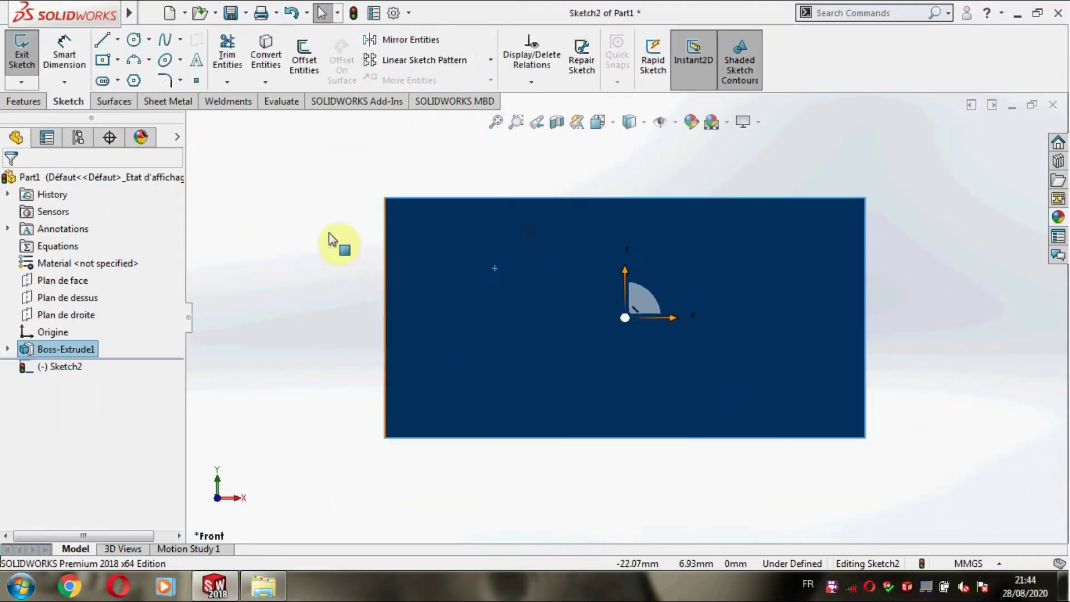
pyautogui.click(118, 60)
pyautogui.click(134, 81)
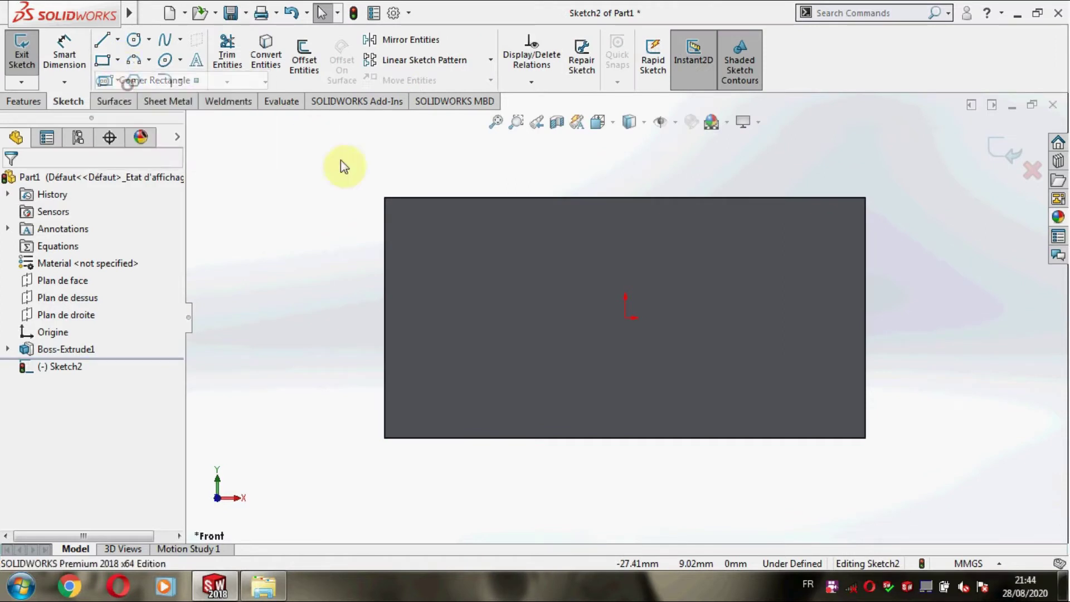
pyautogui.click(384, 197)
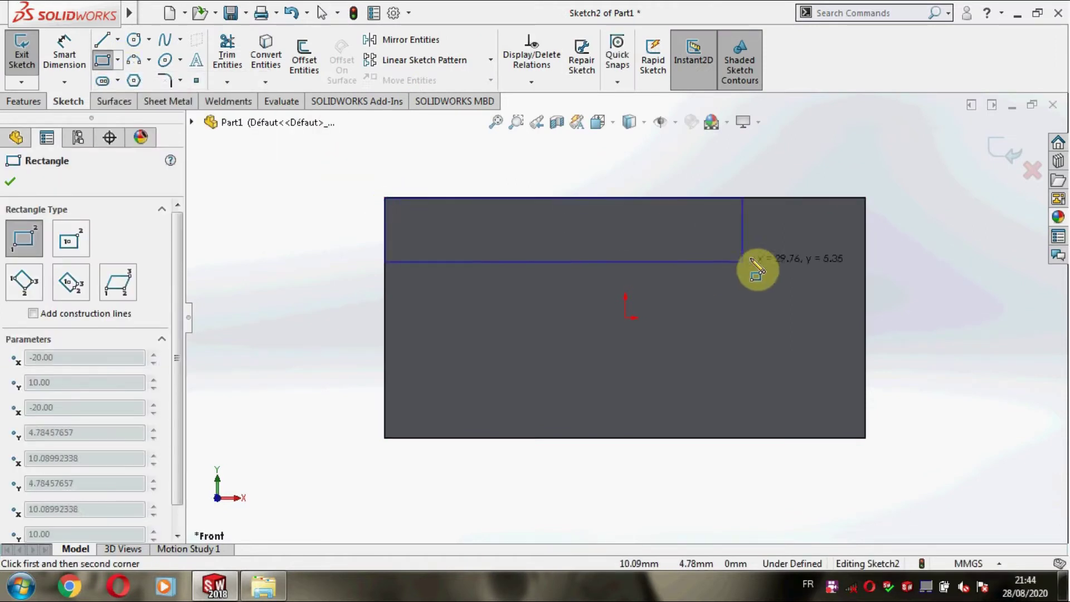
pyautogui.click(865, 267)
# Dimension the rectangle's height on its short side and set it to 5 mm.
pyautogui.click(64, 56)
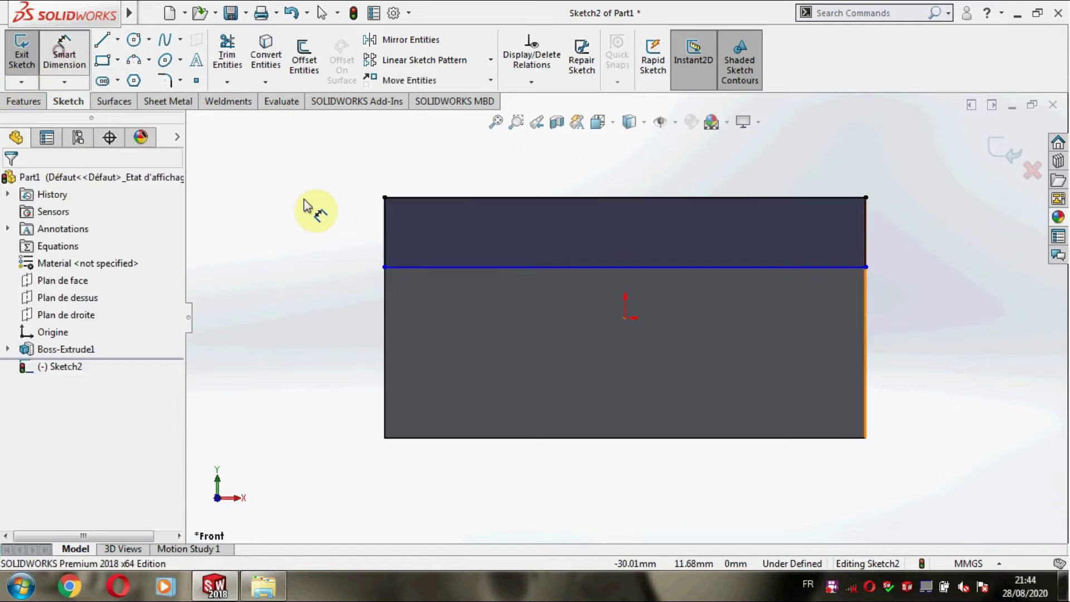
pyautogui.click(363, 229)
pyautogui.click(338, 237)
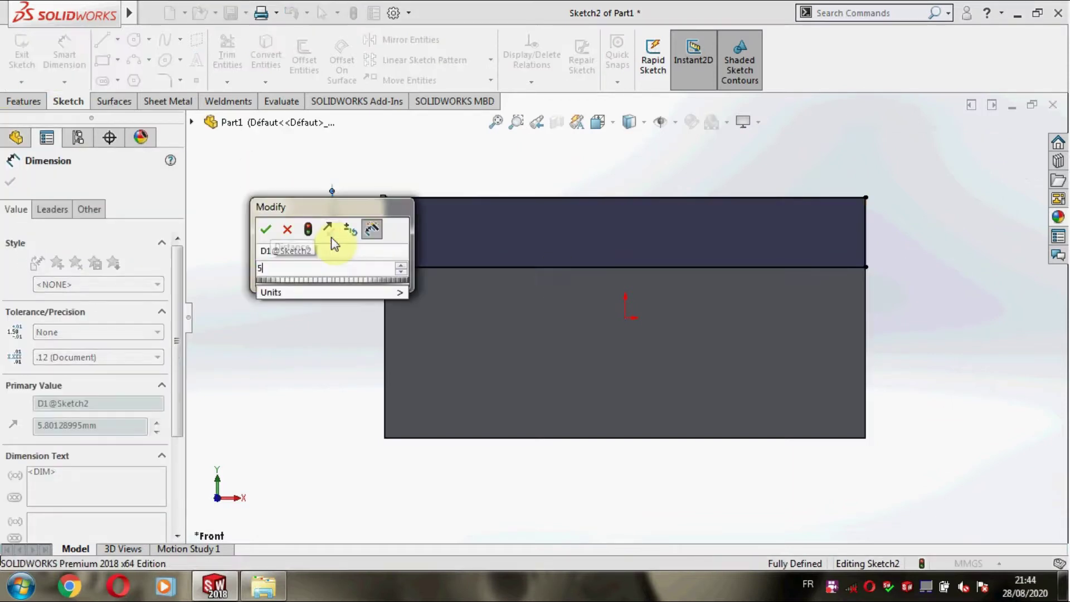
pyautogui.write('5')
pyautogui.press('Return')
# Extrude the rectangle as a blind boss 50 mm deep, merged with the block.
pyautogui.click(21, 101)
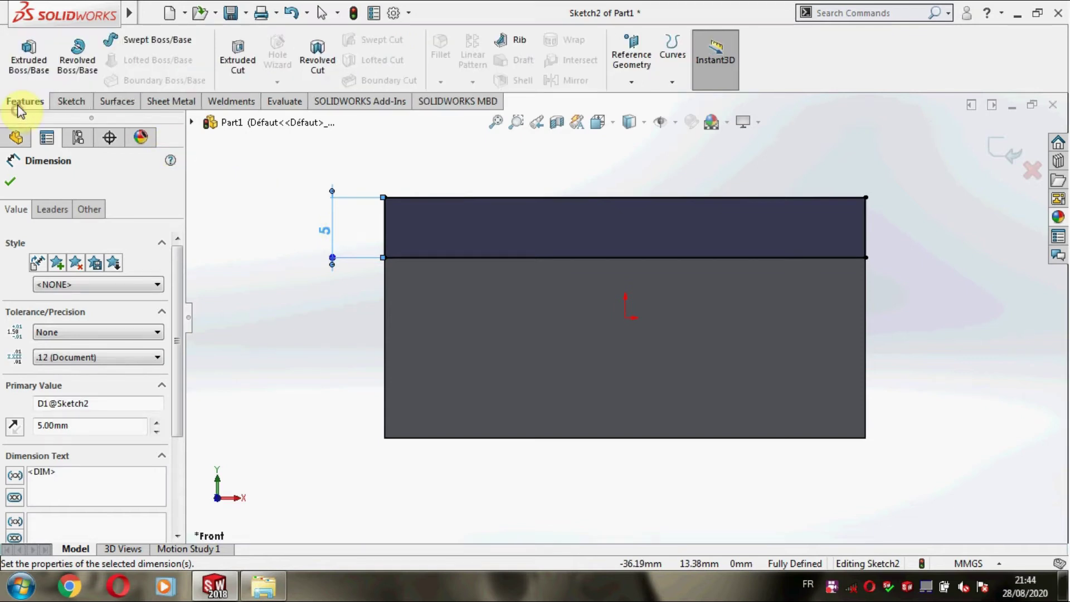
pyautogui.click(29, 61)
pyautogui.write('50')
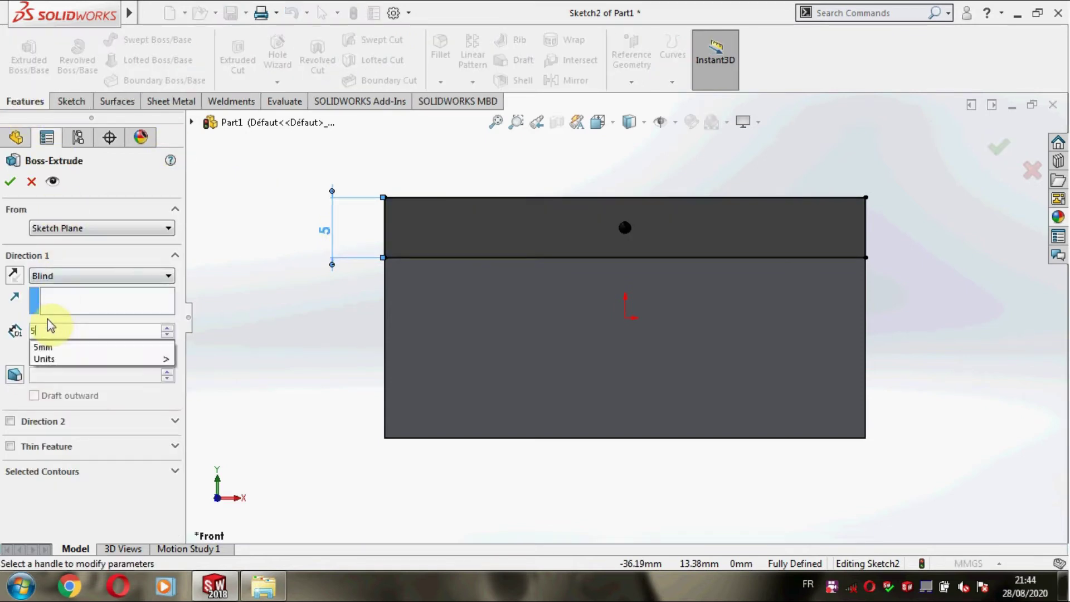
pyautogui.moveTo(102, 343)
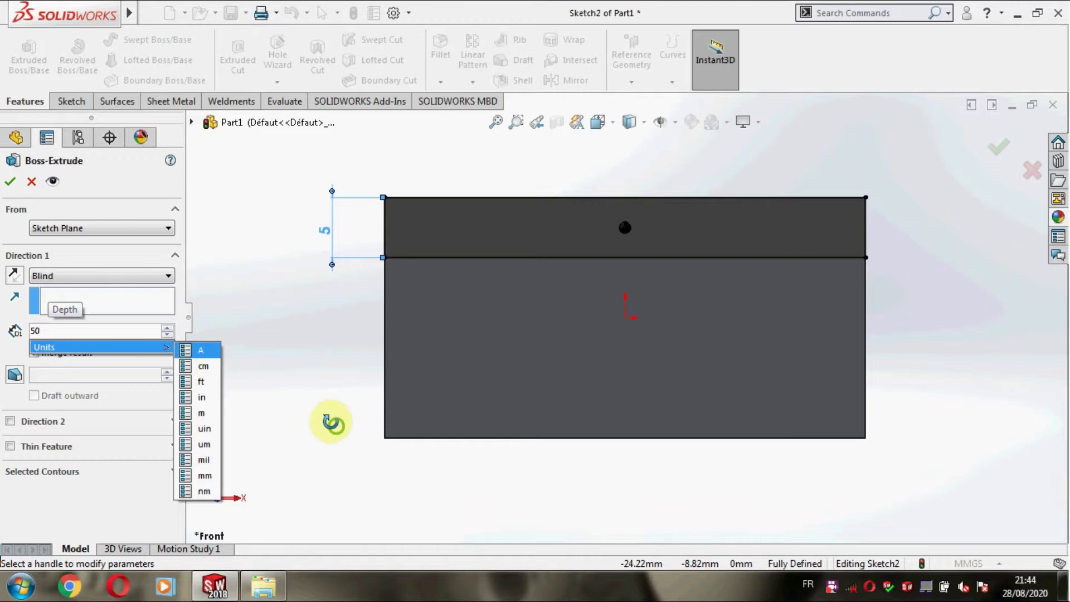
pyautogui.click(275, 239)
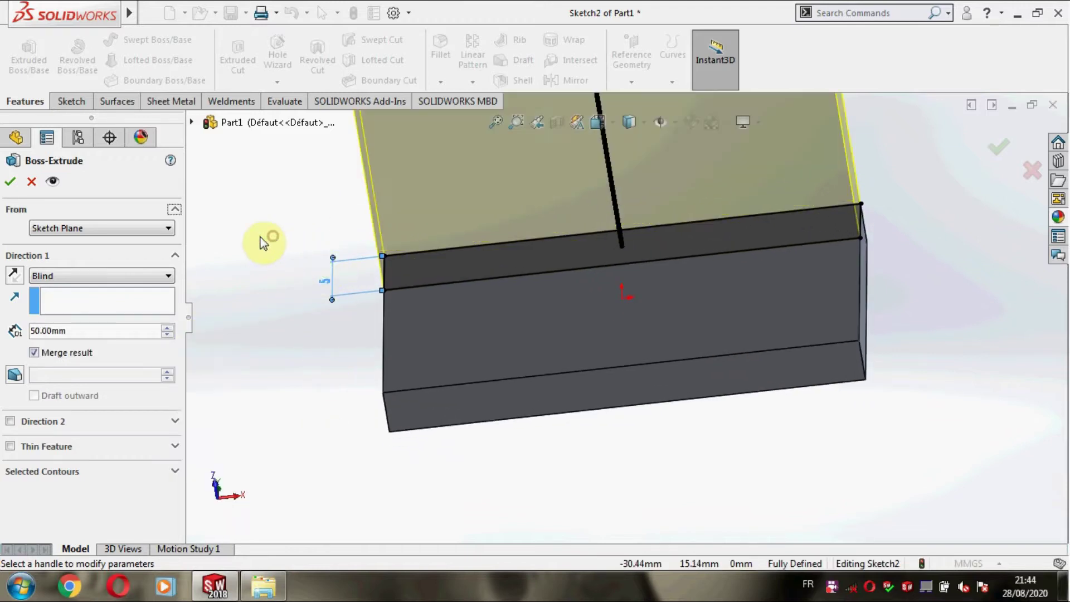
pyautogui.click(10, 183)
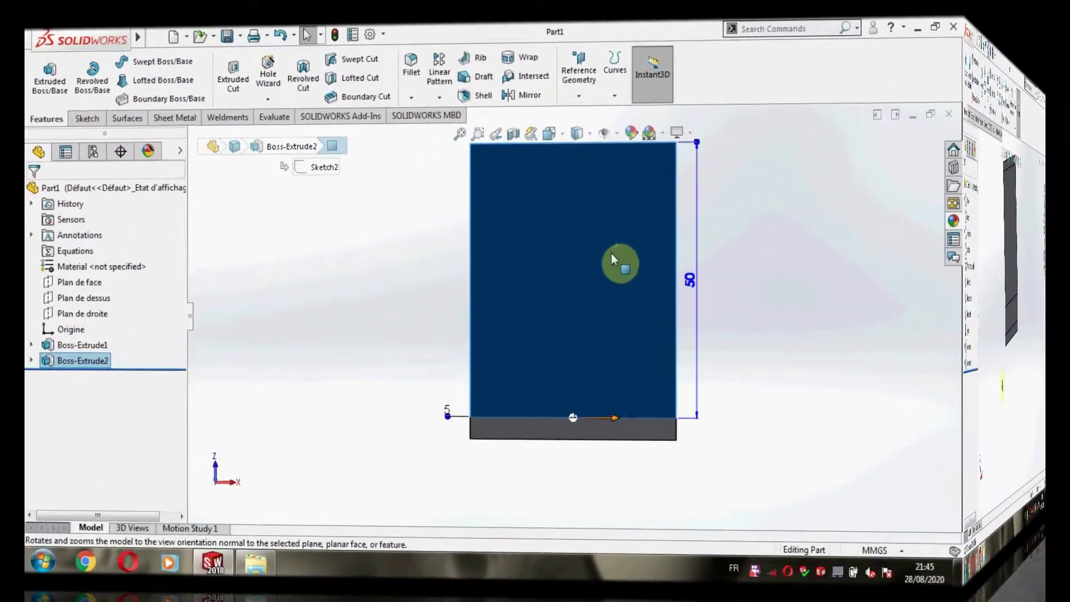
# On the extruded plate's large face, sketch a closed triangle over the far end, sloping from the far right corner to the left edge.
pyautogui.rightClick(612, 258)
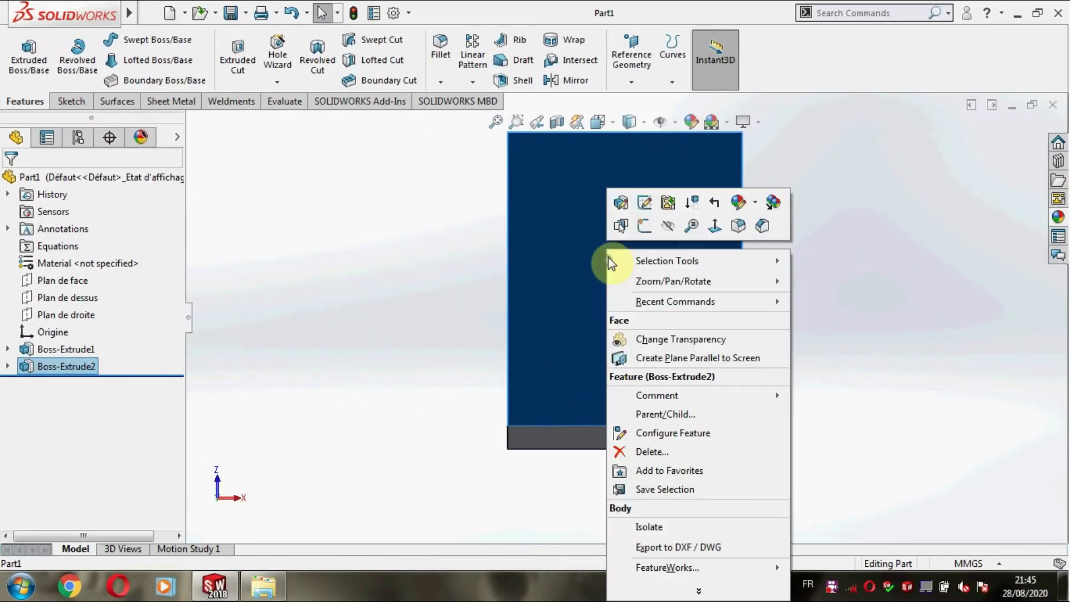
pyautogui.click(644, 221)
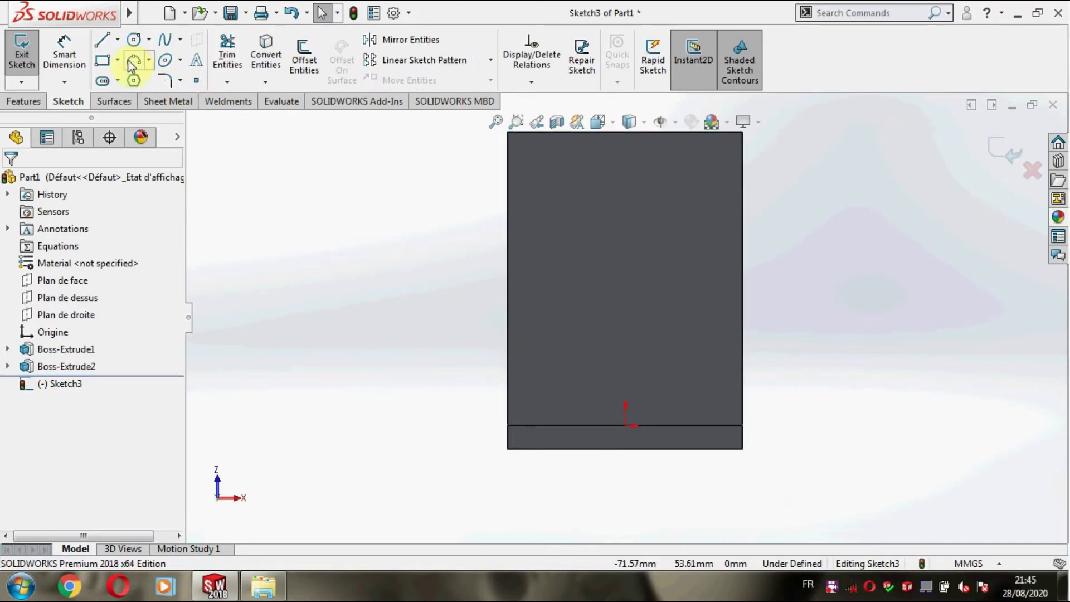
pyautogui.press('l')
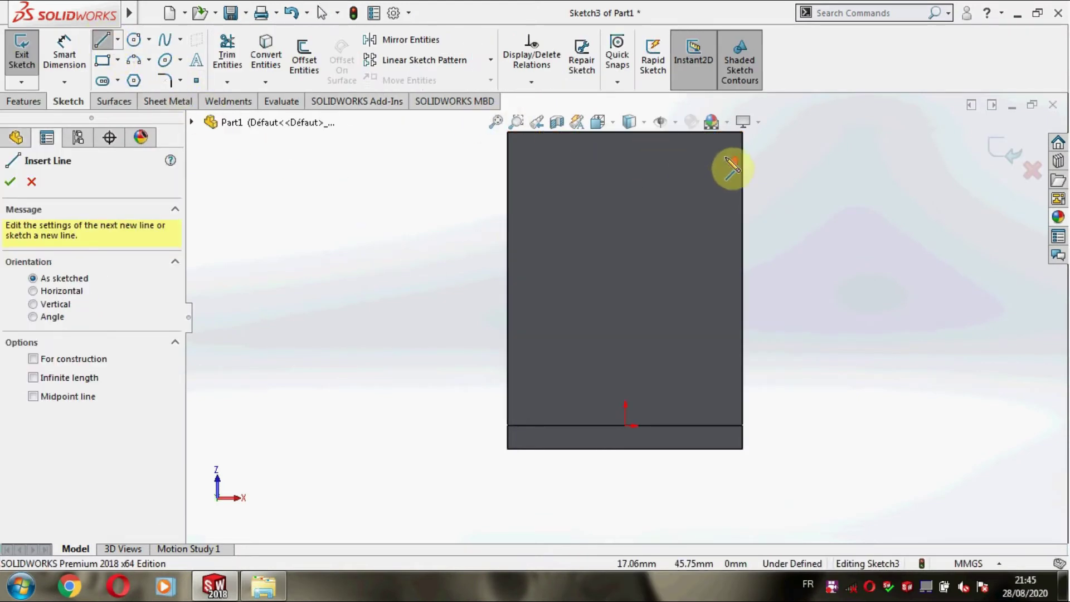
pyautogui.click(723, 163)
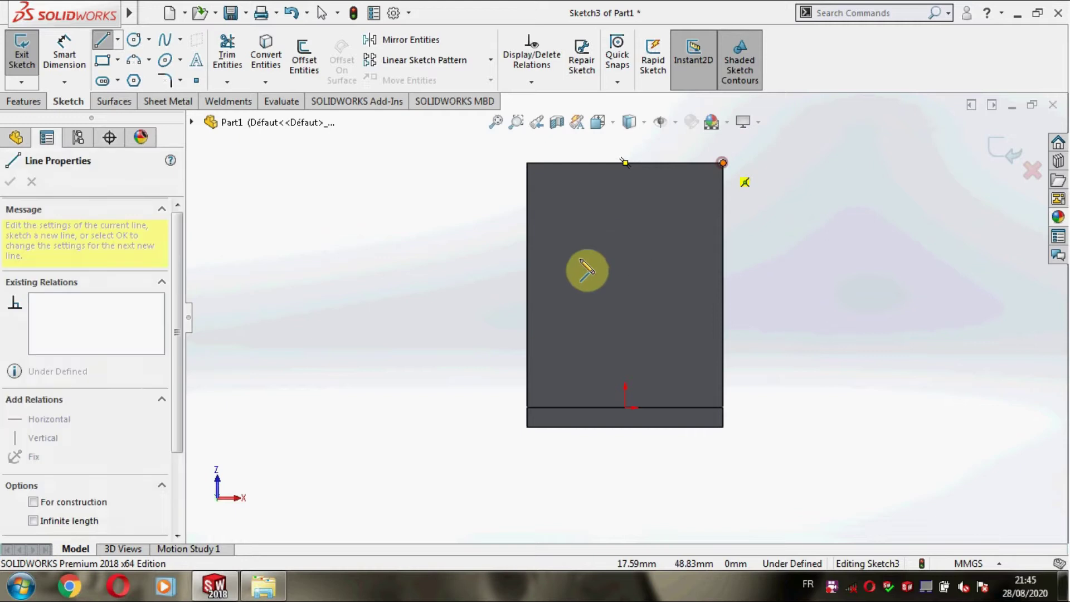
pyautogui.click(527, 278)
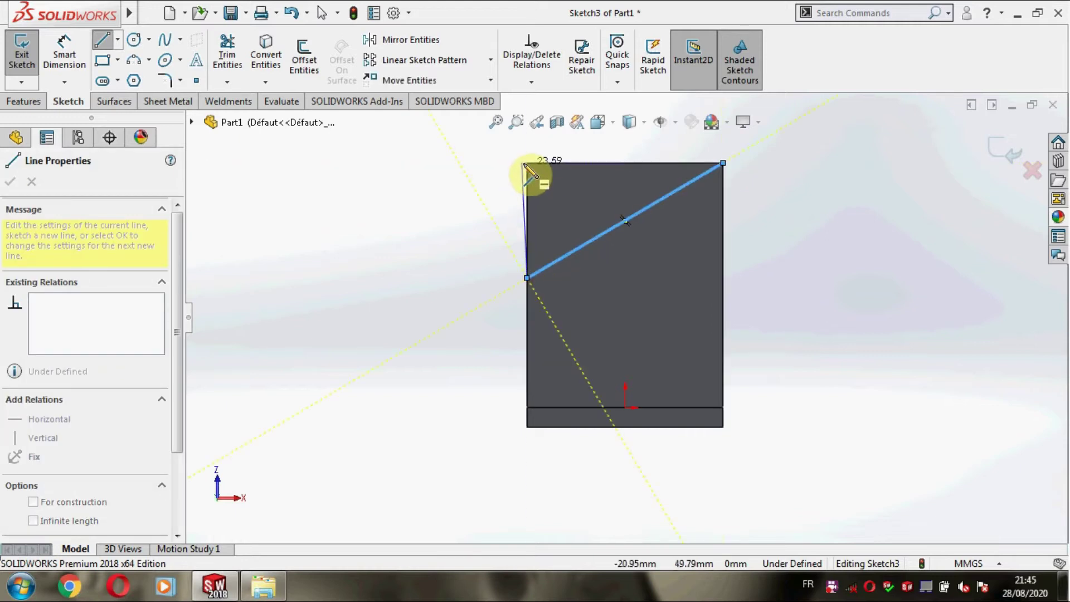
pyautogui.click(527, 163)
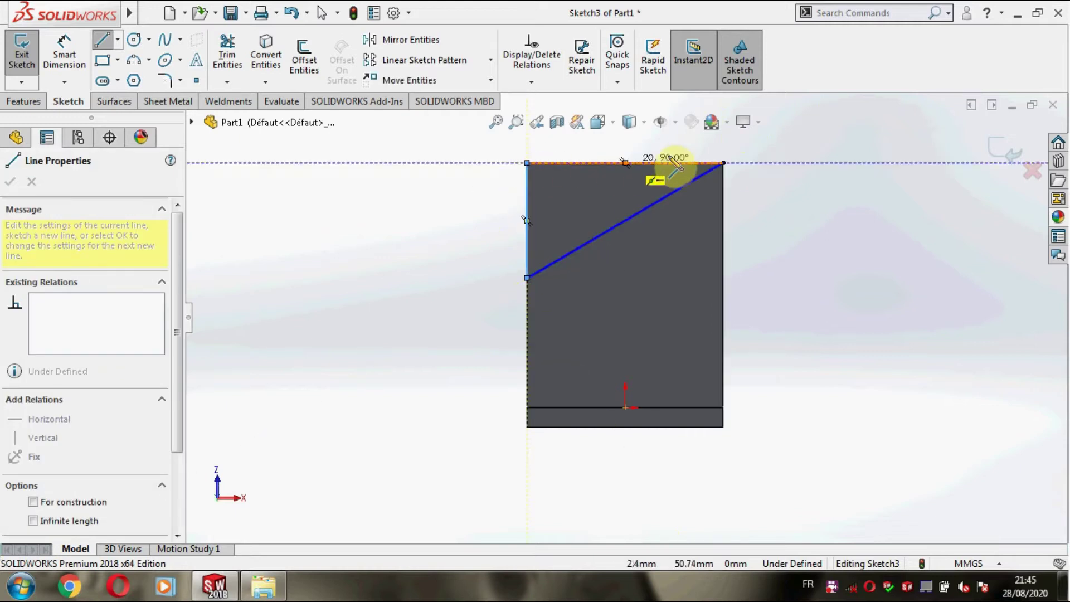
pyautogui.click(723, 163)
pyautogui.press('Escape')
pyautogui.press('Escape')
# Dimension the angle between the triangle's sloped line and its horizontal line and set it to 40°.
pyautogui.click(69, 53)
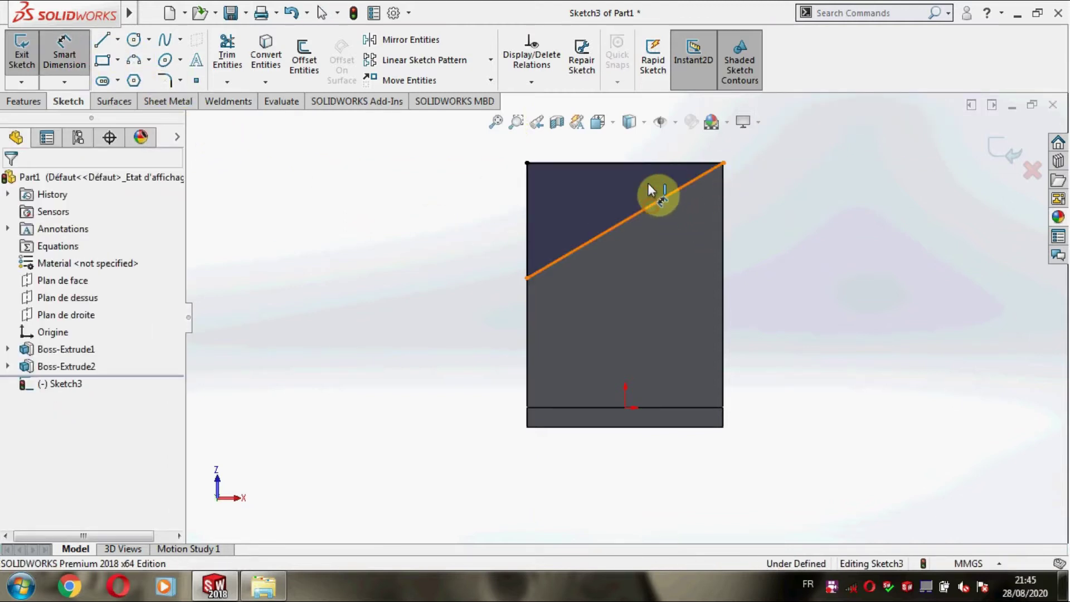
pyautogui.click(651, 204)
pyautogui.click(650, 165)
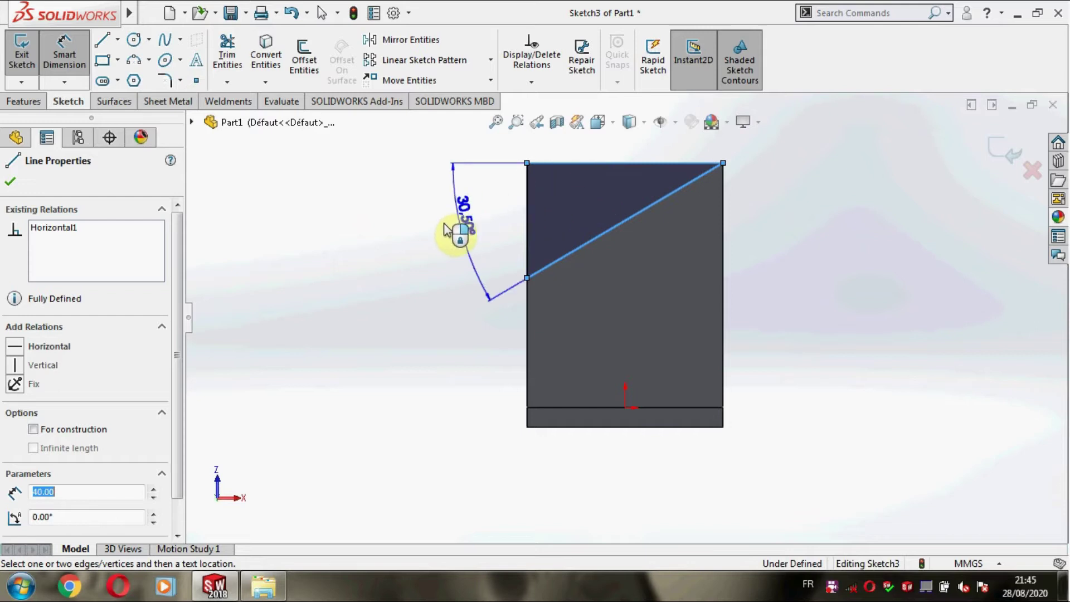
pyautogui.click(447, 230)
pyautogui.write('40')
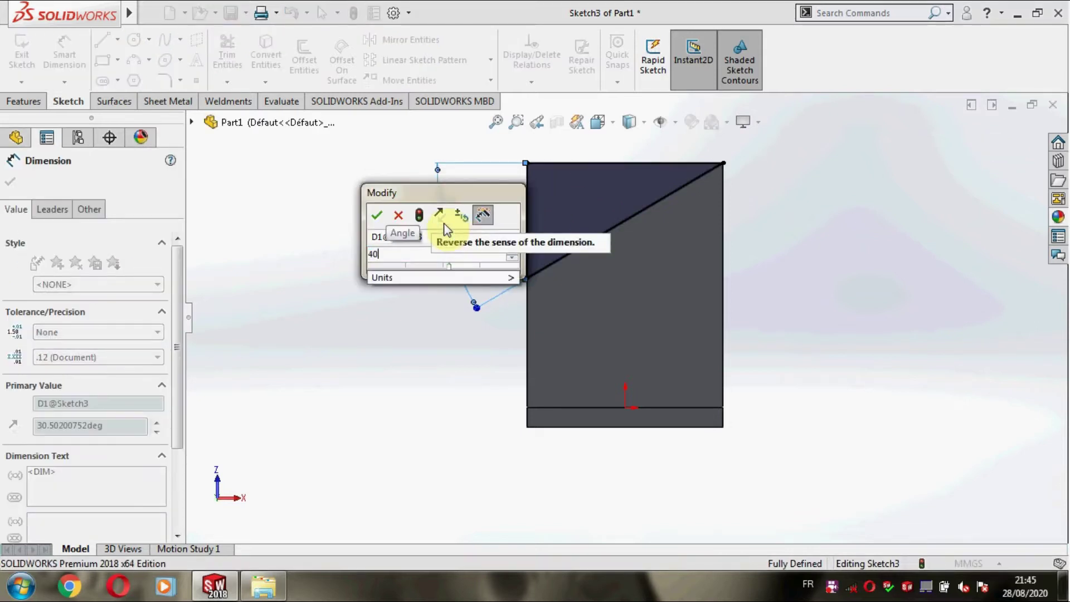
pyautogui.press('Return')
pyautogui.click(11, 184)
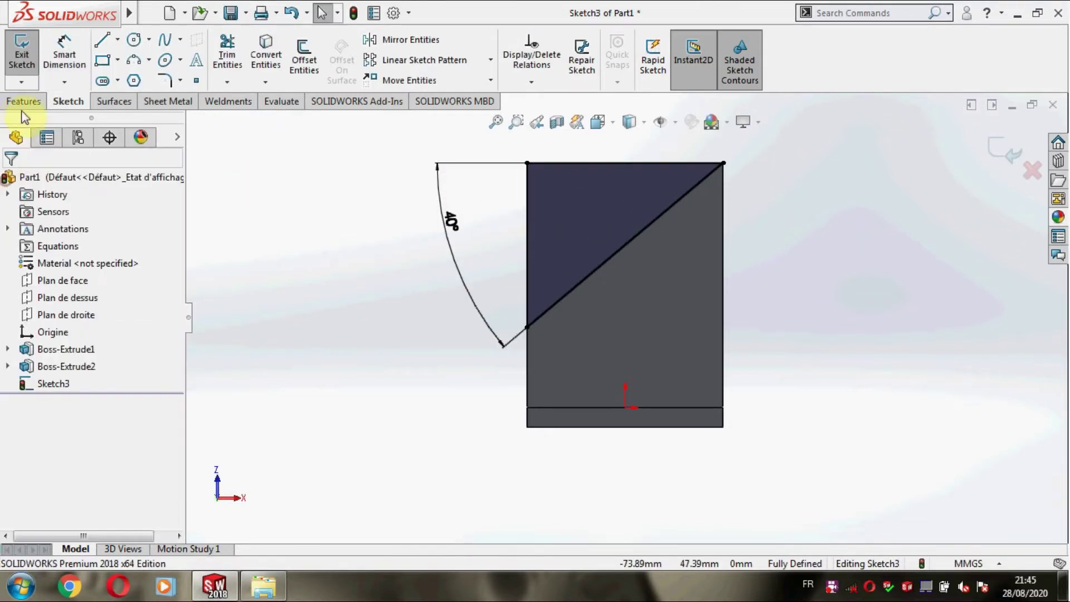
# Cut the triangle out of the plate with a blind 50 mm extruded cut.
pyautogui.click(23, 102)
pyautogui.click(237, 67)
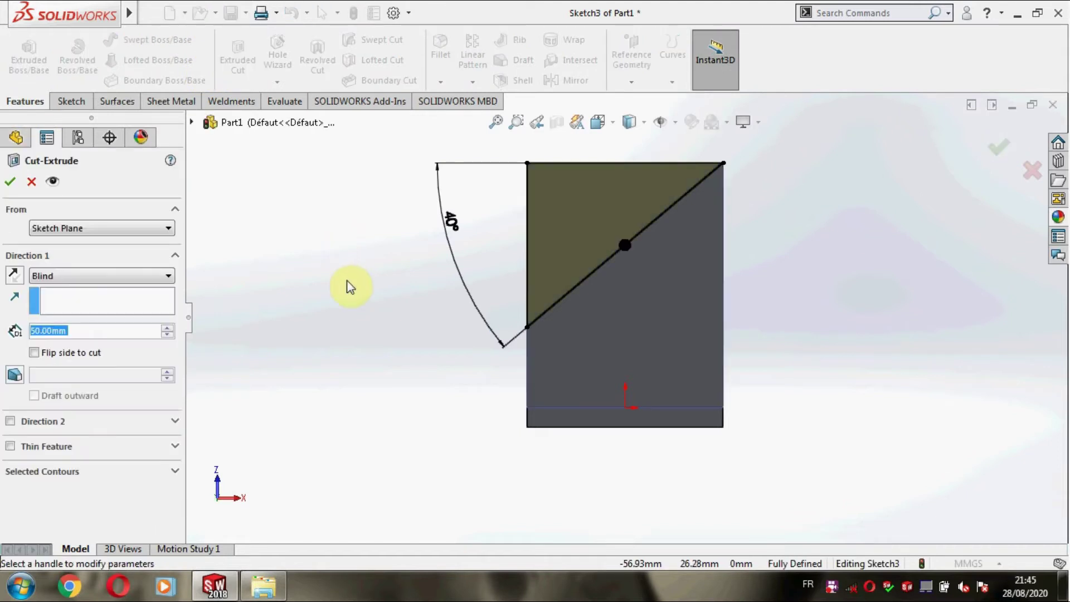
pyautogui.click(14, 179)
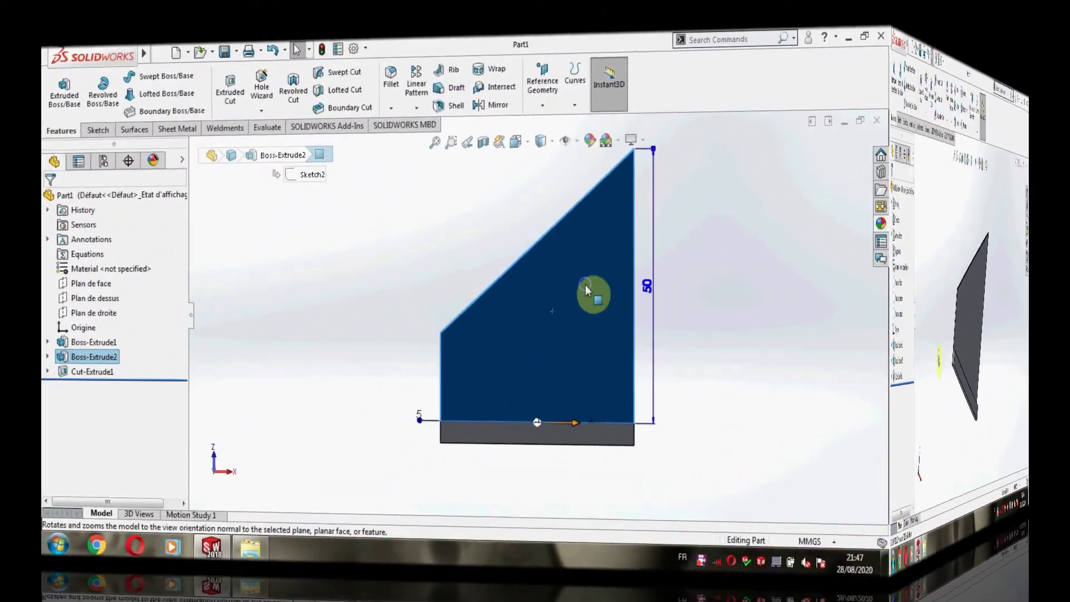
# Start a sketch on the trimmed plate's large face and convert its sloped edge into a sketch line.
pyautogui.rightClick(690, 191)
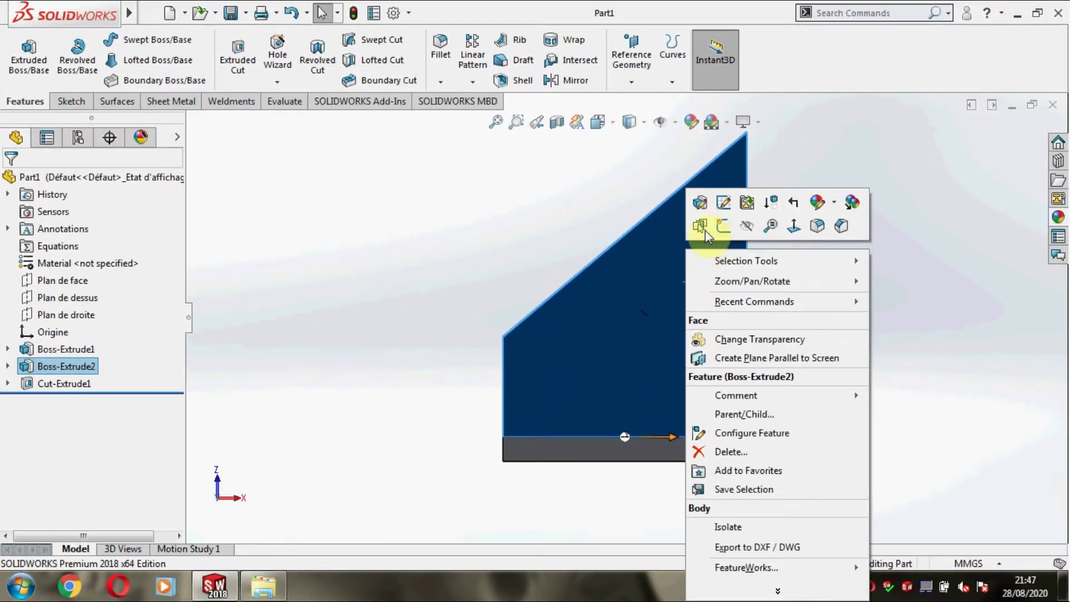
pyautogui.click(723, 226)
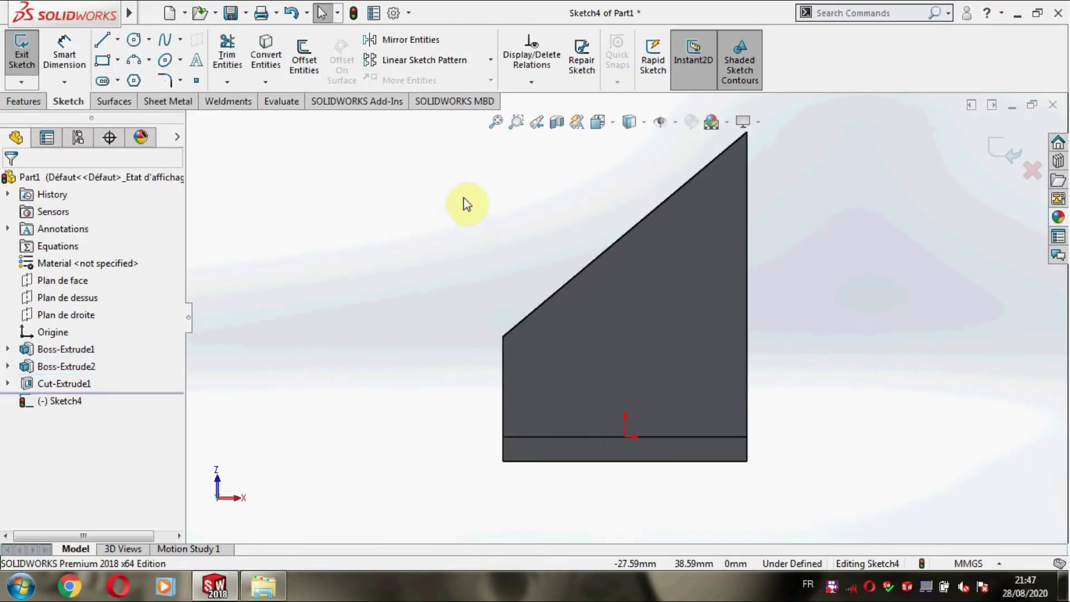
pyautogui.click(273, 60)
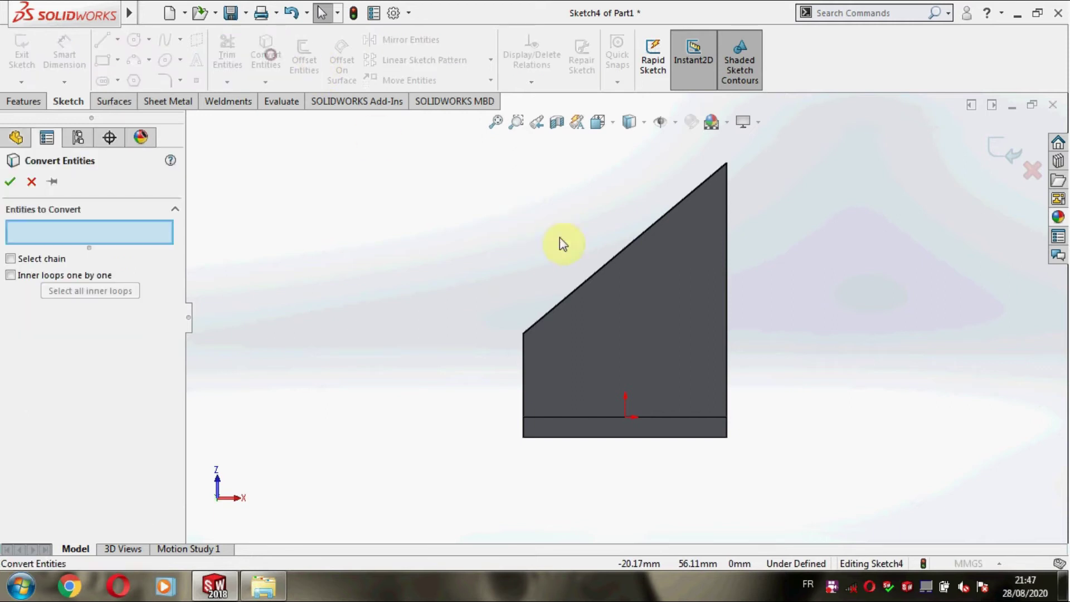
pyautogui.click(600, 269)
pyautogui.click(12, 182)
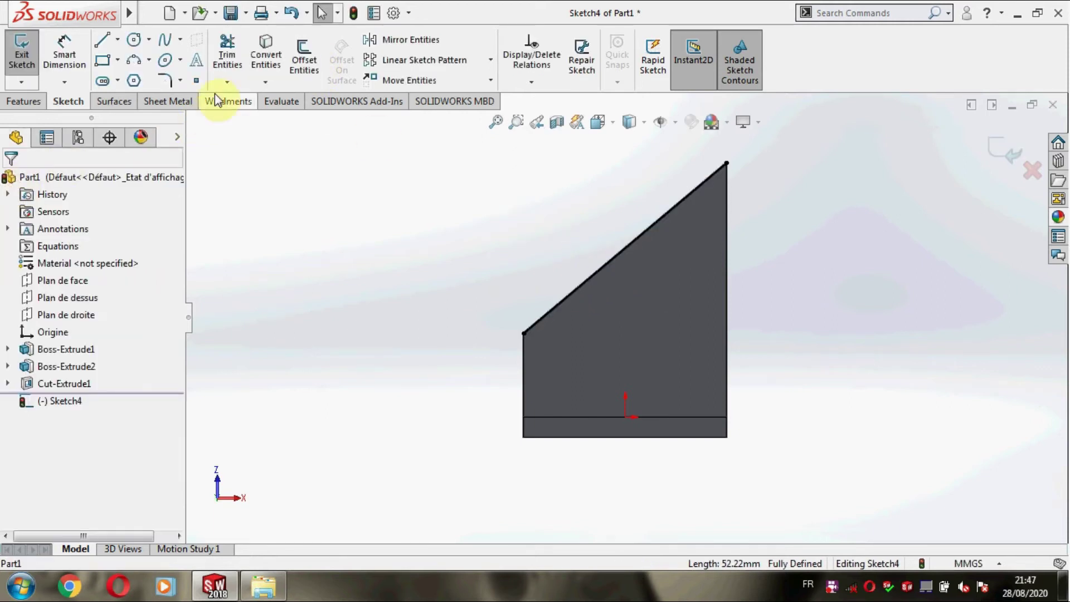
# Offset the converted sloped line by 4 mm, reversed to the outside of the plate.
pyautogui.click(304, 56)
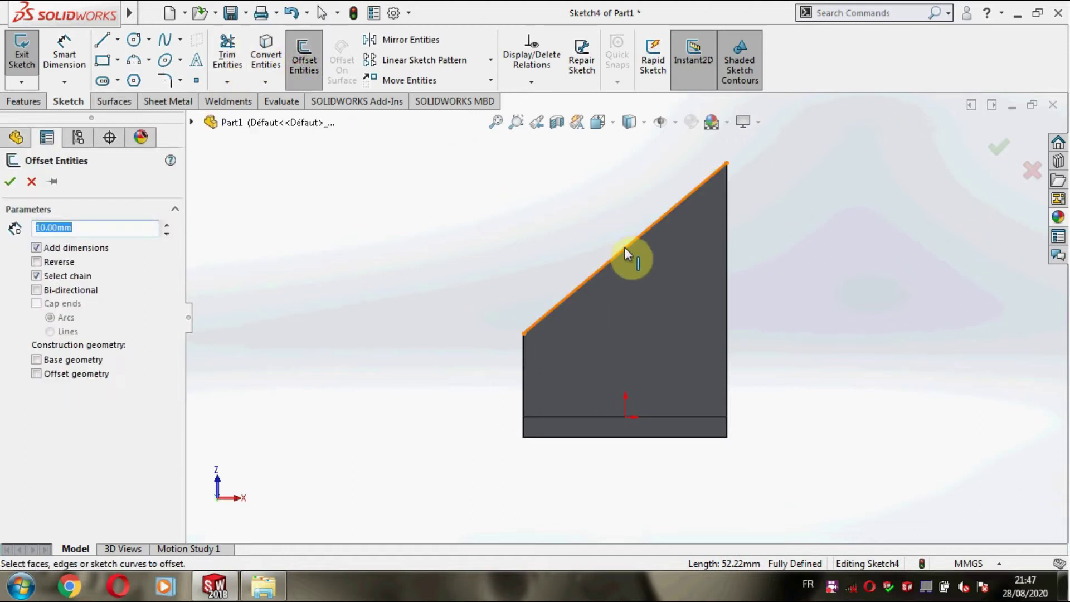
pyautogui.click(625, 248)
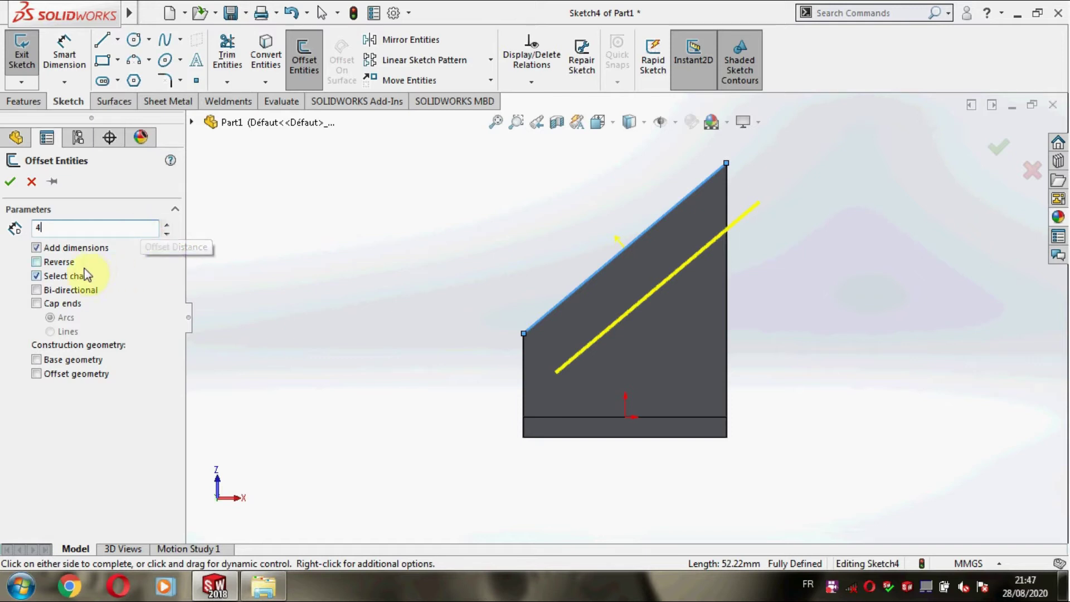
pyautogui.click(67, 264)
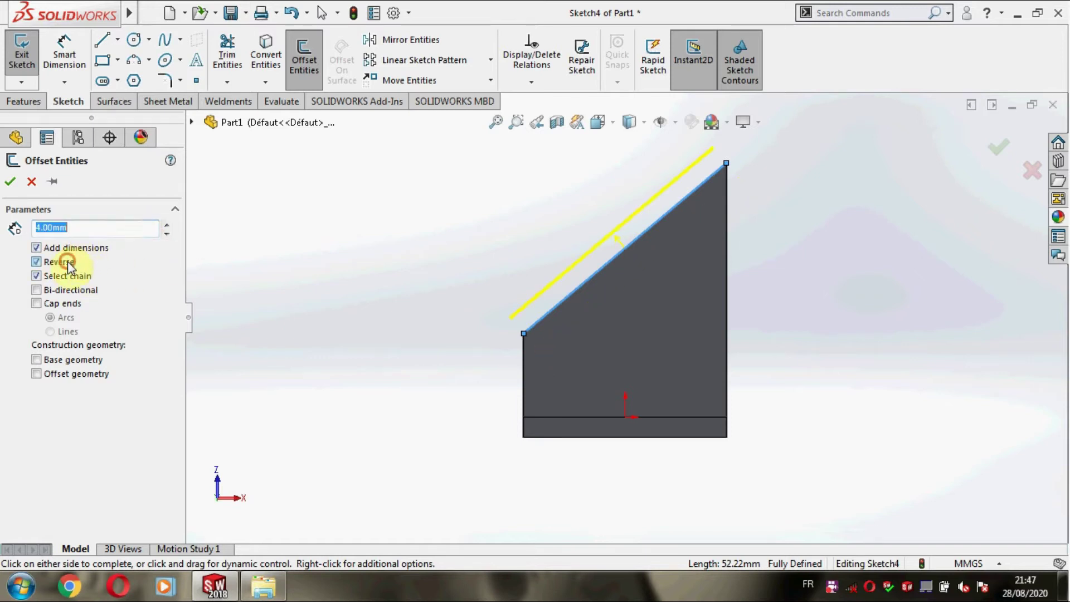
pyautogui.click(14, 181)
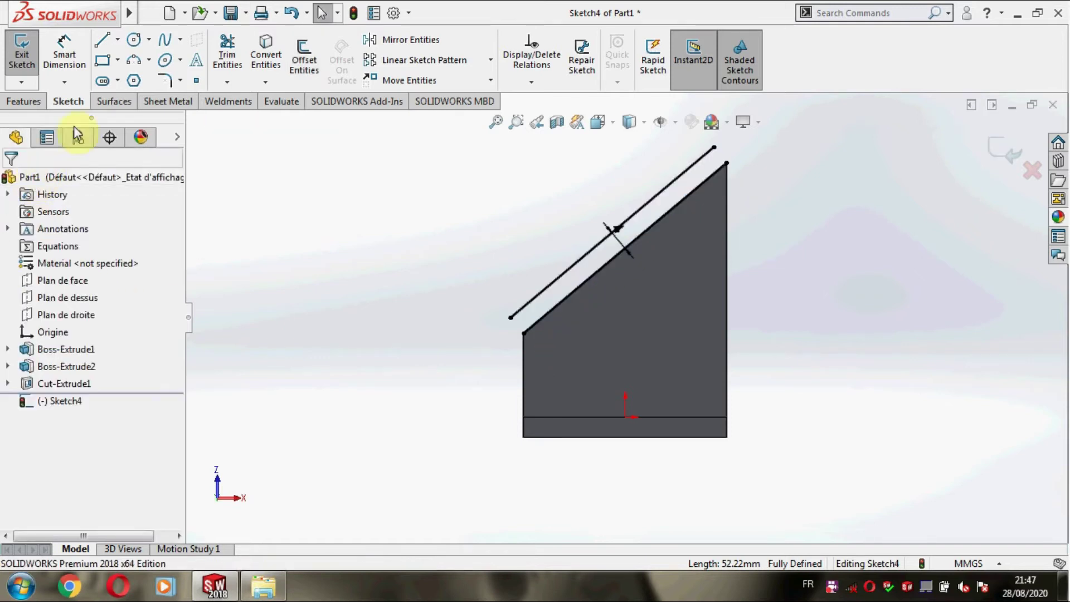
# Draw a vertical line up from each end of the sloped line, the lower one ending on the offset line and the upper one beyond the plate's tip.
pyautogui.click(108, 52)
pyautogui.click(527, 331)
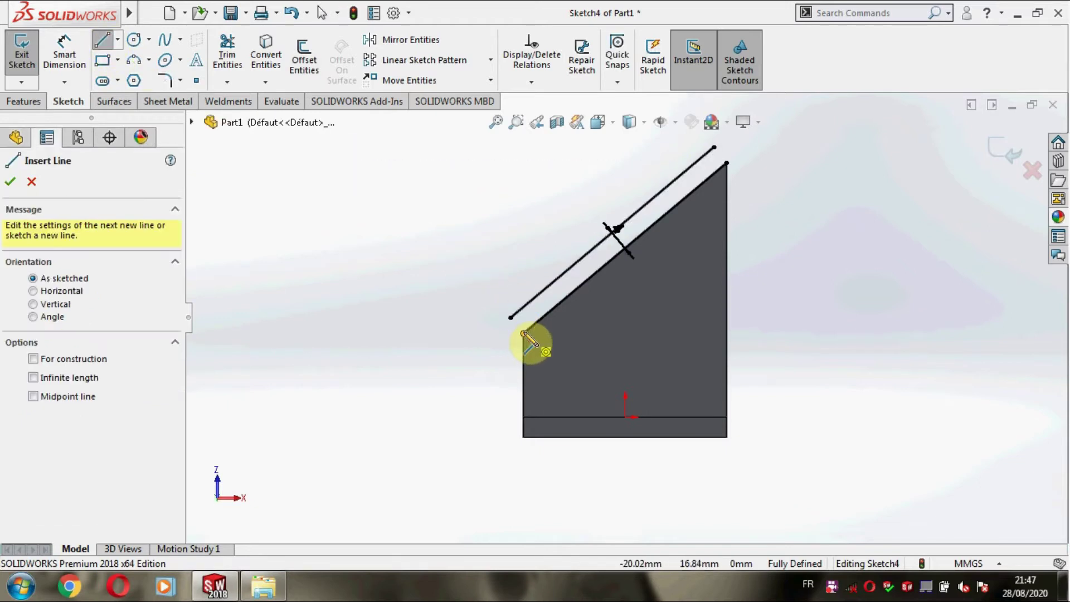
pyautogui.click(524, 307)
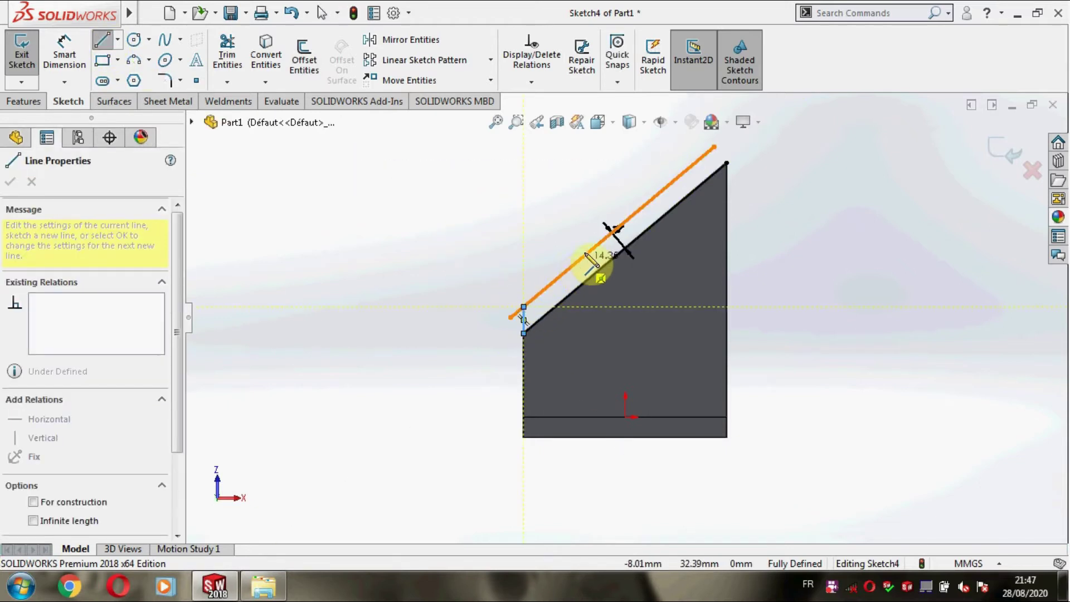
pyautogui.press('Escape')
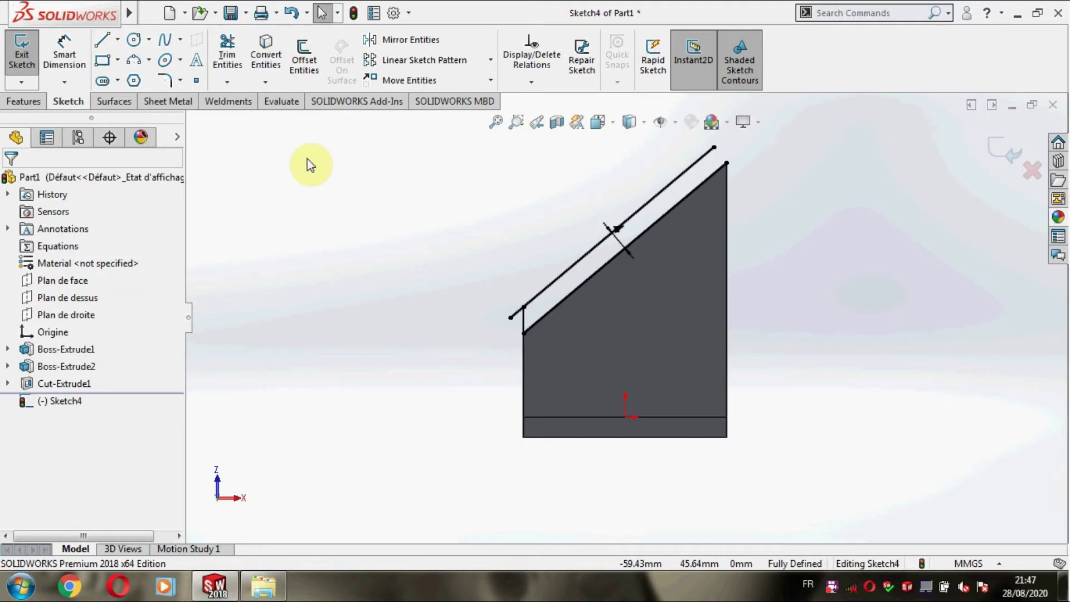
pyautogui.click(103, 40)
pyautogui.click(726, 163)
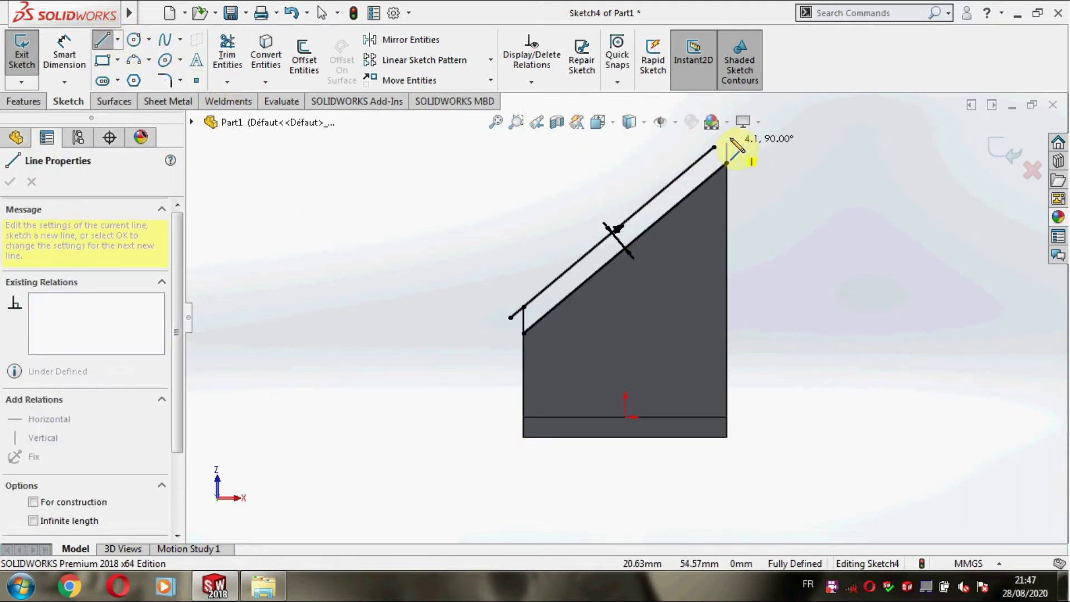
pyautogui.click(729, 135)
pyautogui.press('Escape')
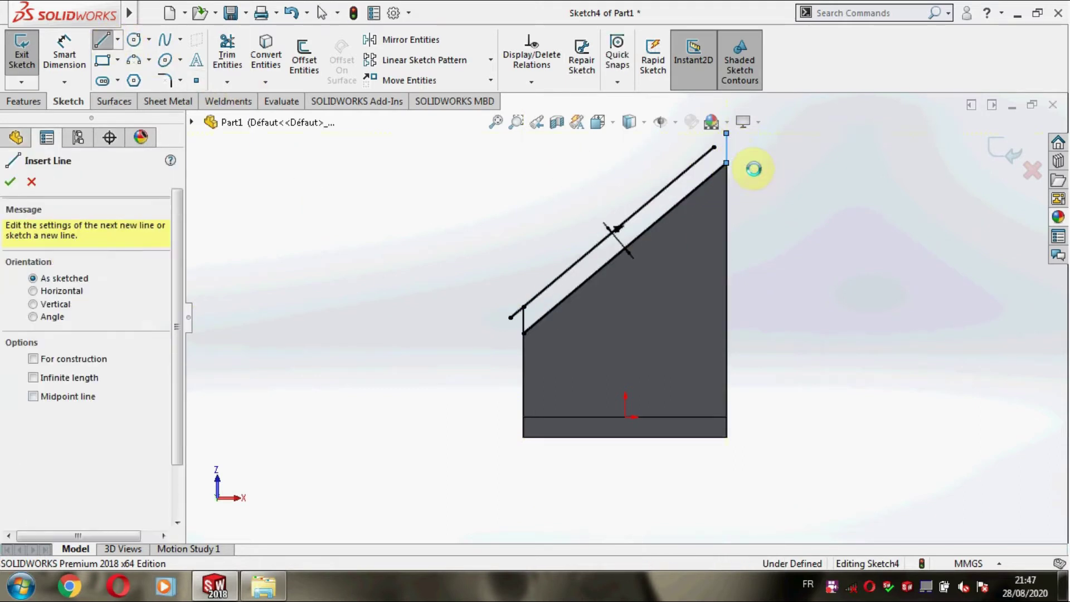
# Move both ends of the offset line onto the upper ends of the two vertical lines to close the sloped profile.
pyautogui.scroll(1, 755, 171)
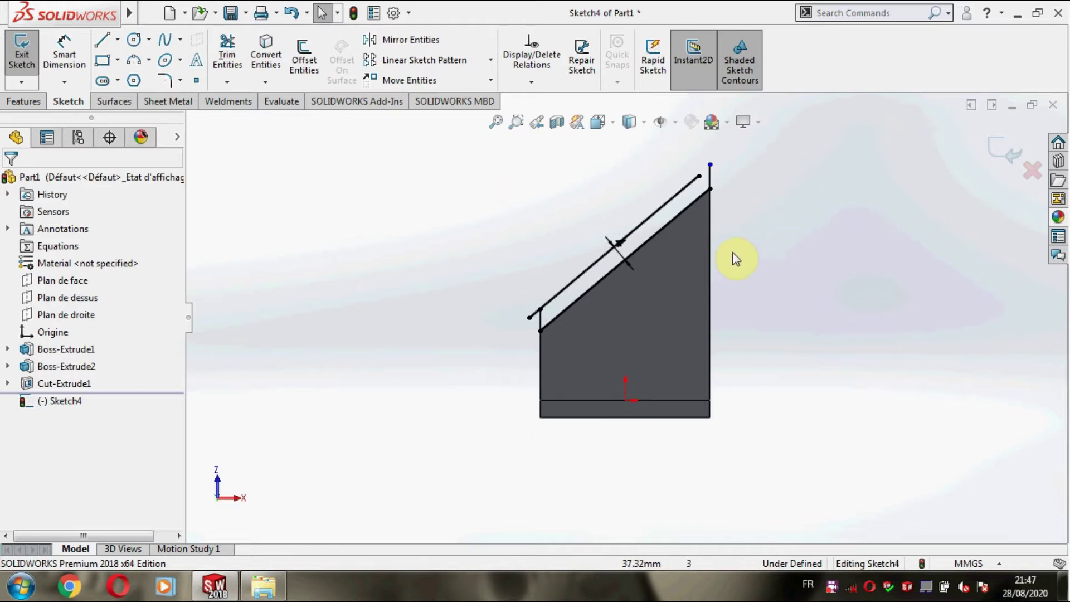
pyautogui.moveTo(700, 176); pyautogui.dragTo(720, 161)
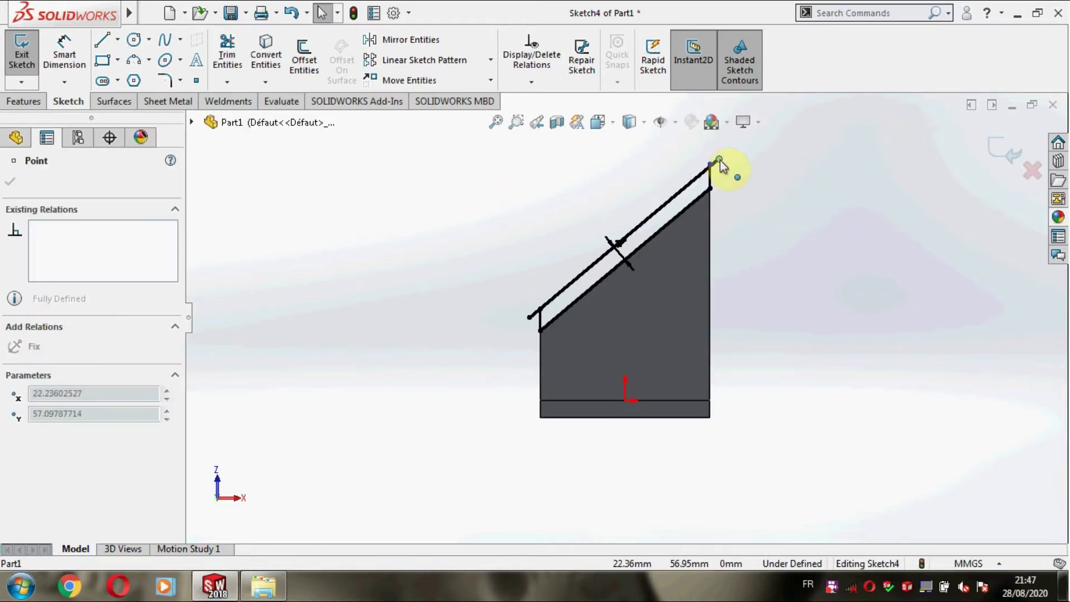
pyautogui.click(727, 179)
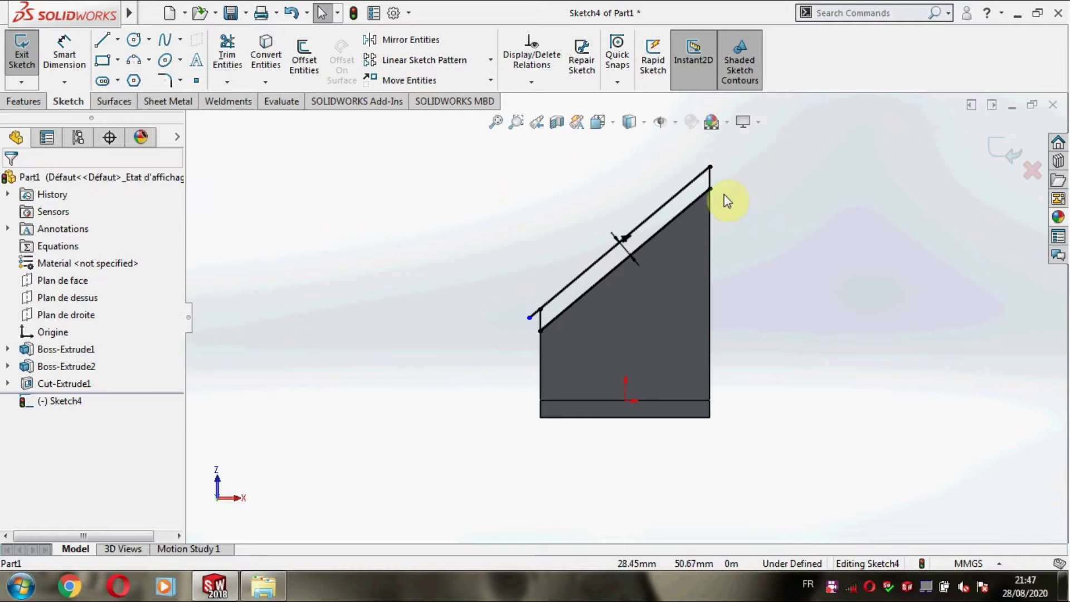
pyautogui.moveTo(529, 322); pyautogui.dragTo(541, 309)
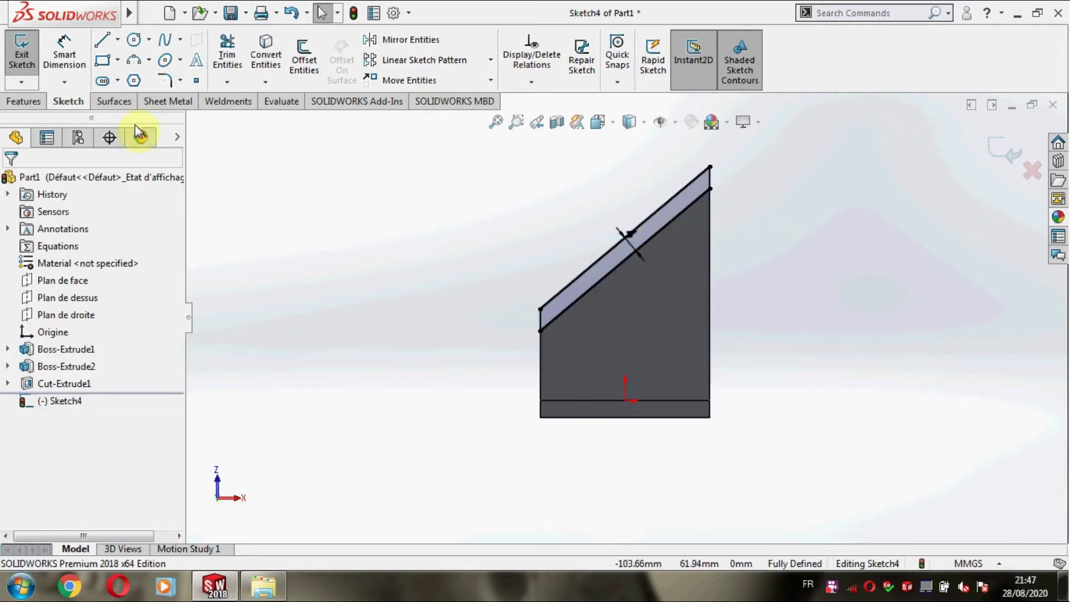
# Extrude the sloped profile as a blind 20 mm boss, reversed towards the plate's side away from the base.
pyautogui.click(15, 102)
pyautogui.click(25, 57)
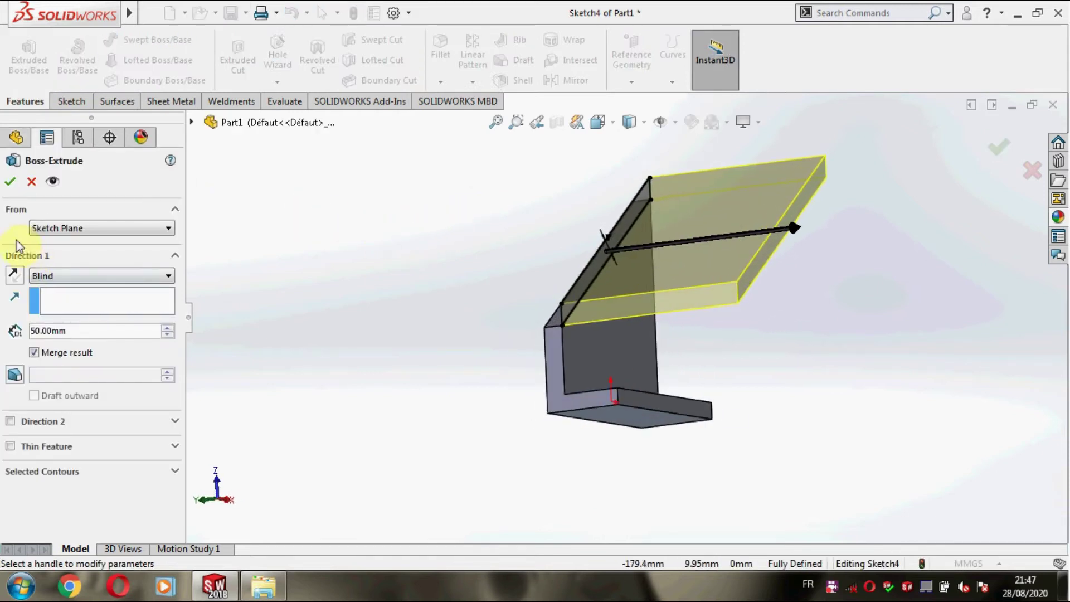
pyautogui.click(12, 273)
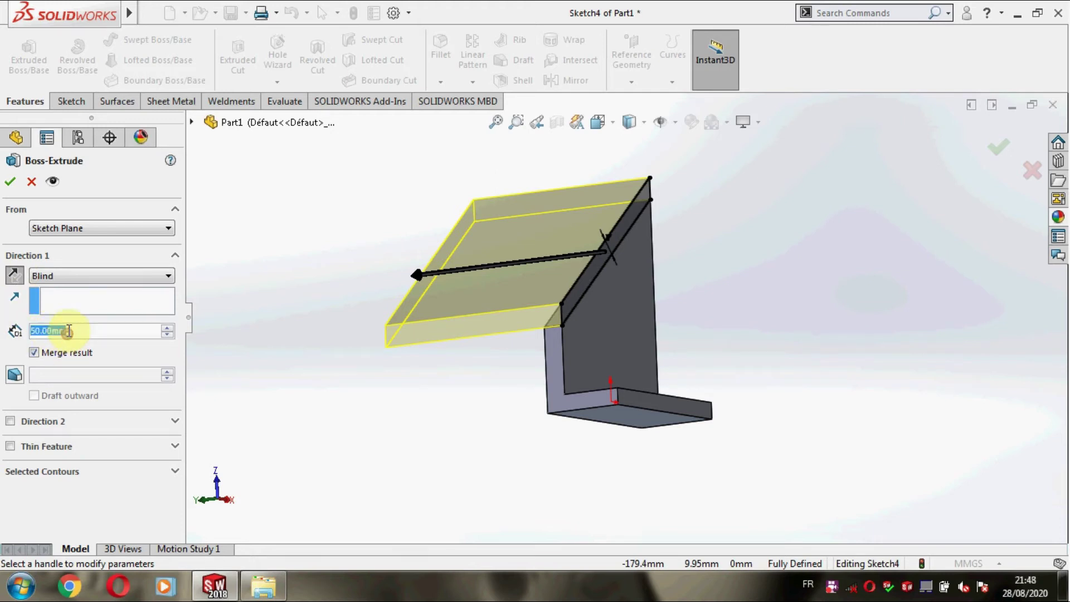
pyautogui.write('20')
pyautogui.click(364, 381)
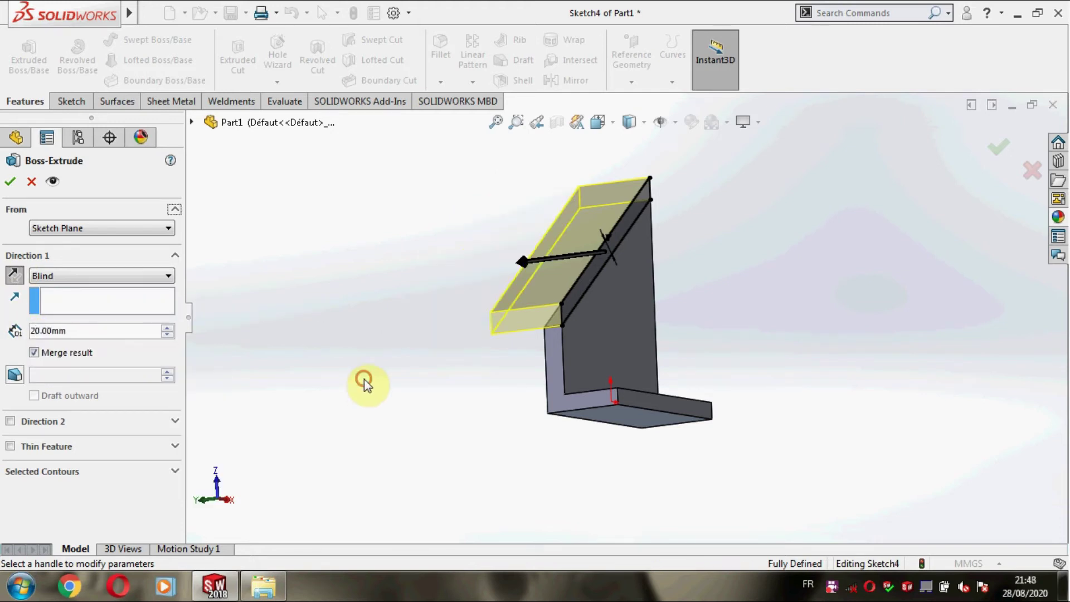
pyautogui.click(10, 184)
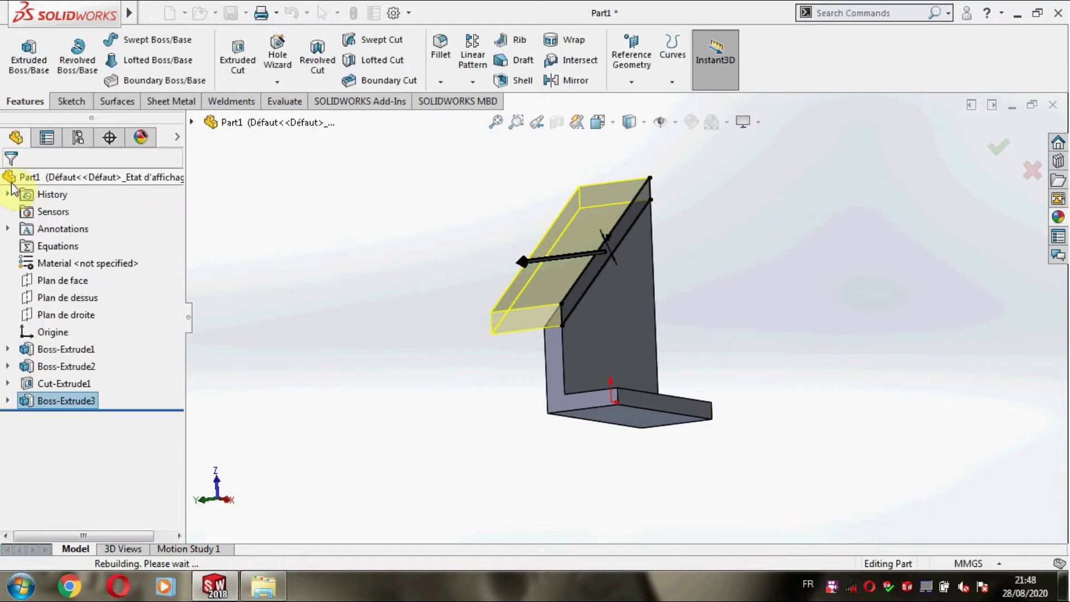
# Start a sketch on the base's exposed top face and draw a vertical centerline between the midpoints of its long edges.
pyautogui.moveTo(375, 423); pyautogui.dragTo(318, 266, button='middle')
pyautogui.click(348, 309)
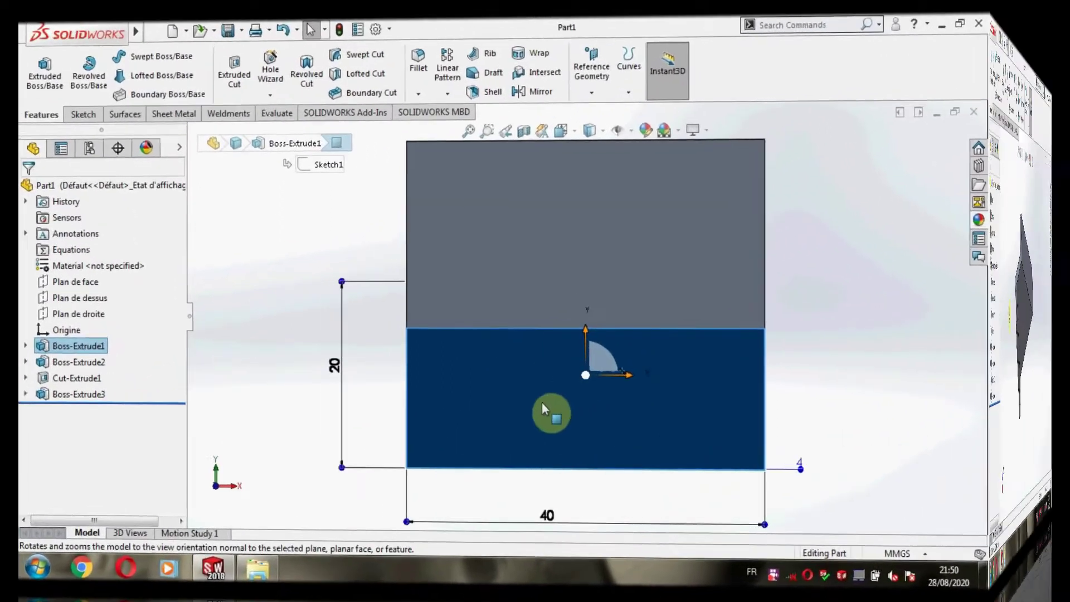
pyautogui.rightClick(565, 405)
pyautogui.click(599, 226)
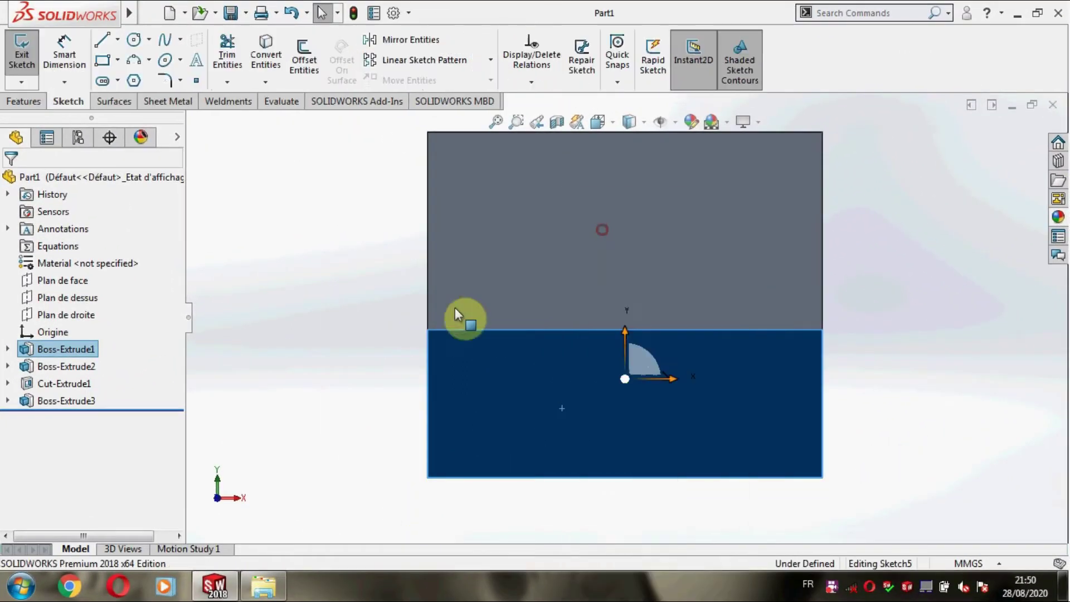
pyautogui.click(119, 40)
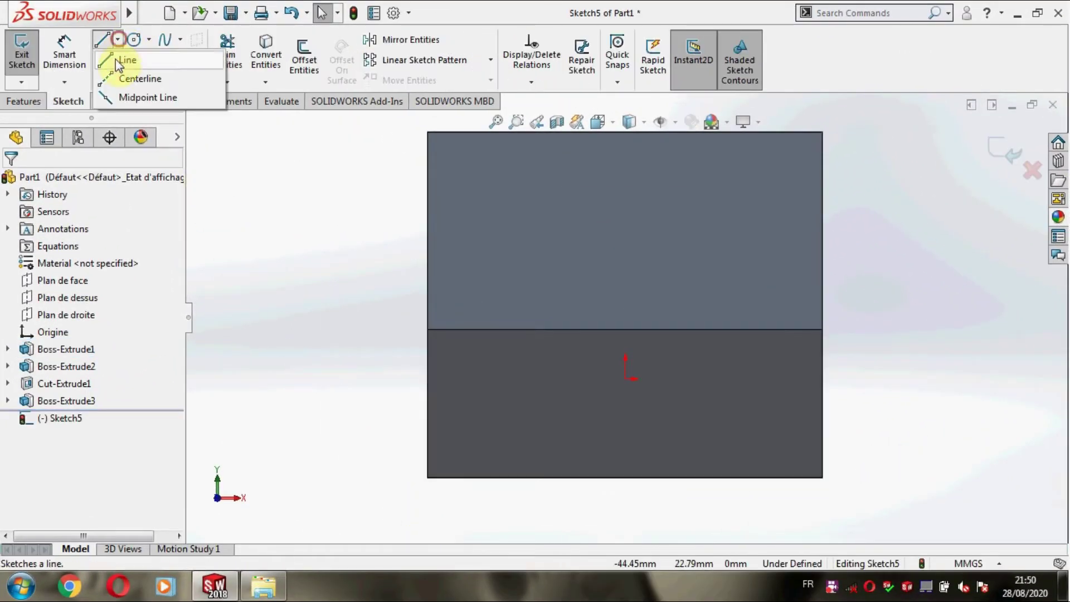
pyautogui.click(138, 76)
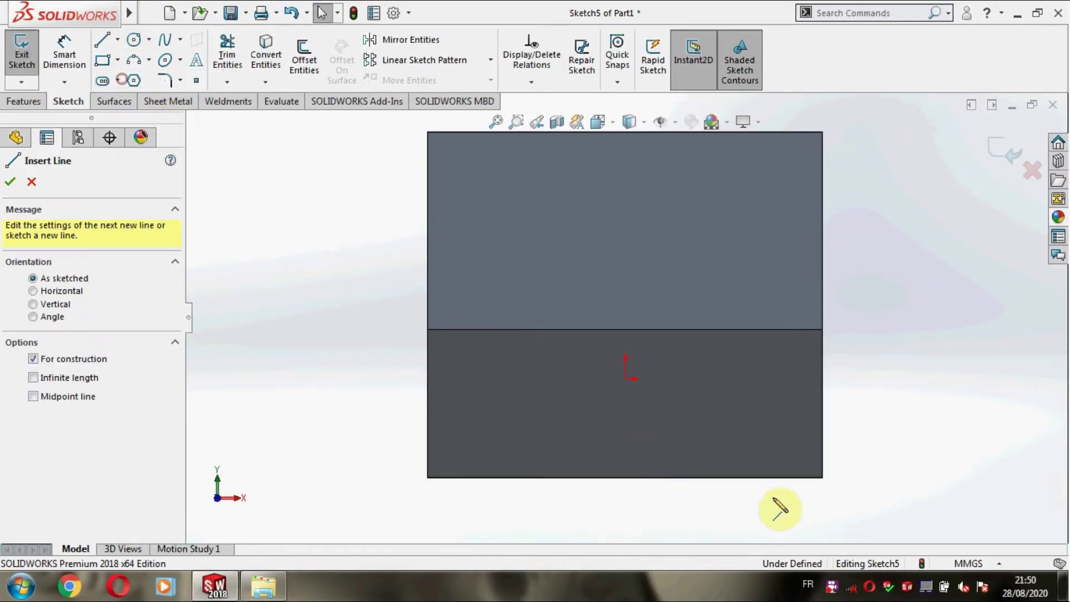
pyautogui.click(626, 477)
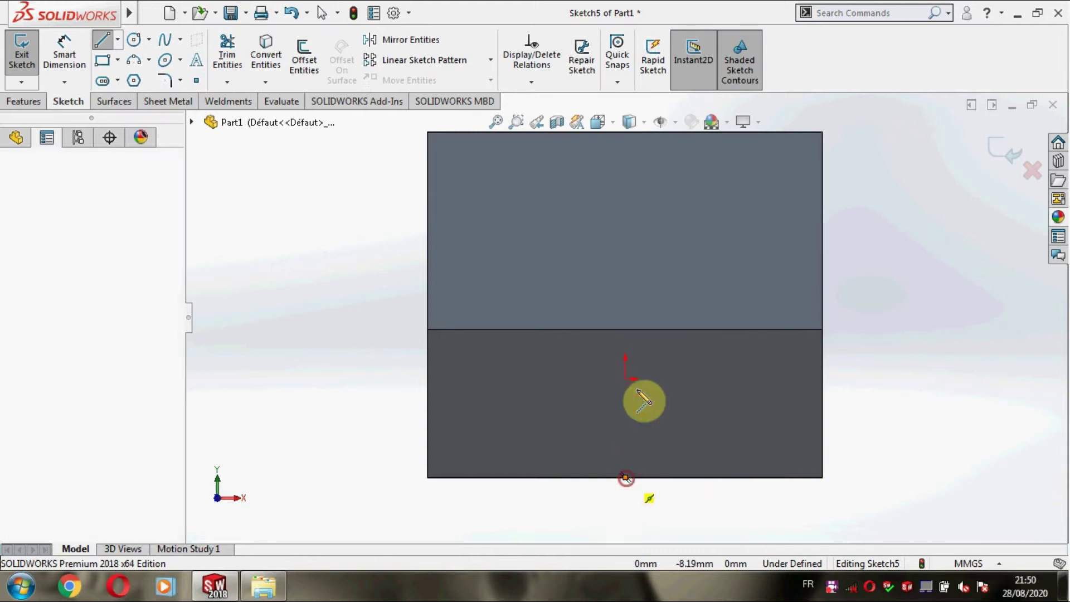
pyautogui.click(625, 330)
pyautogui.press('Escape')
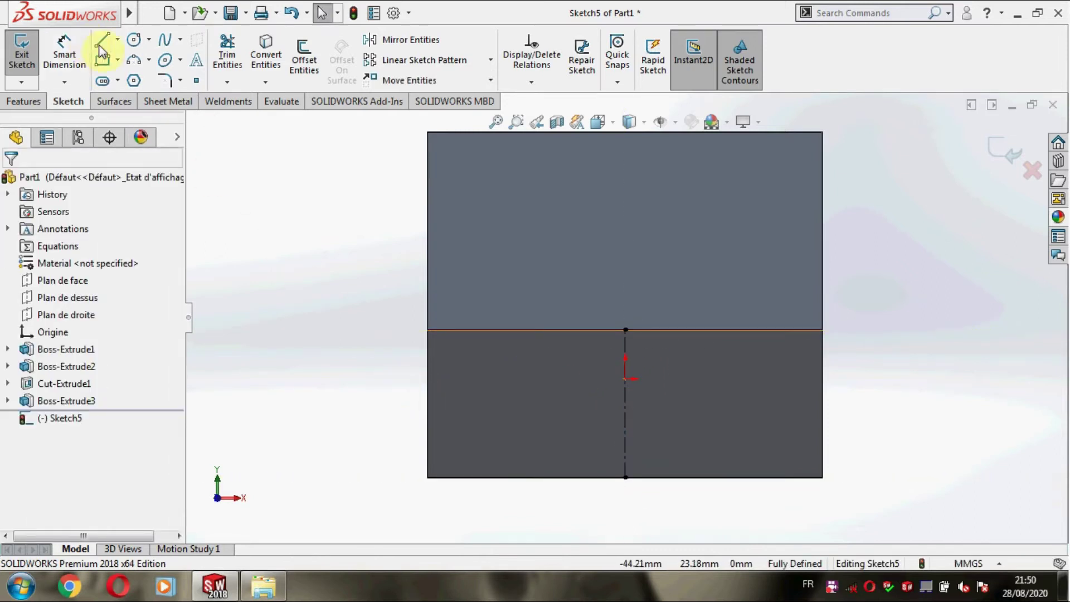
# Sketch a circle about 5.9 mm in diameter on the base face, on the negative X side of the centerline.
pyautogui.click(134, 39)
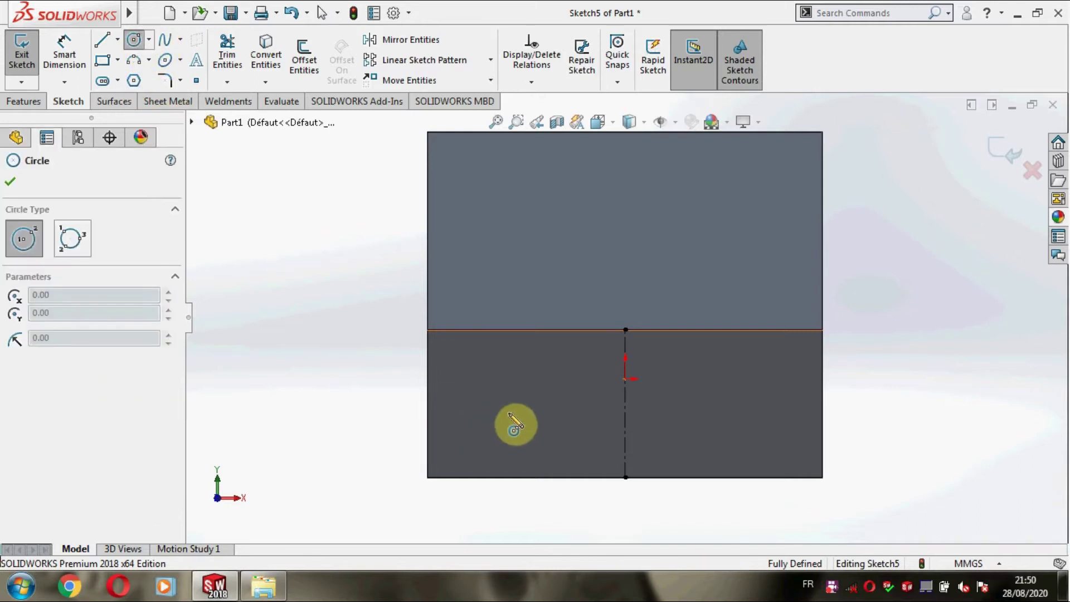
pyautogui.click(520, 404)
pyautogui.click(505, 387)
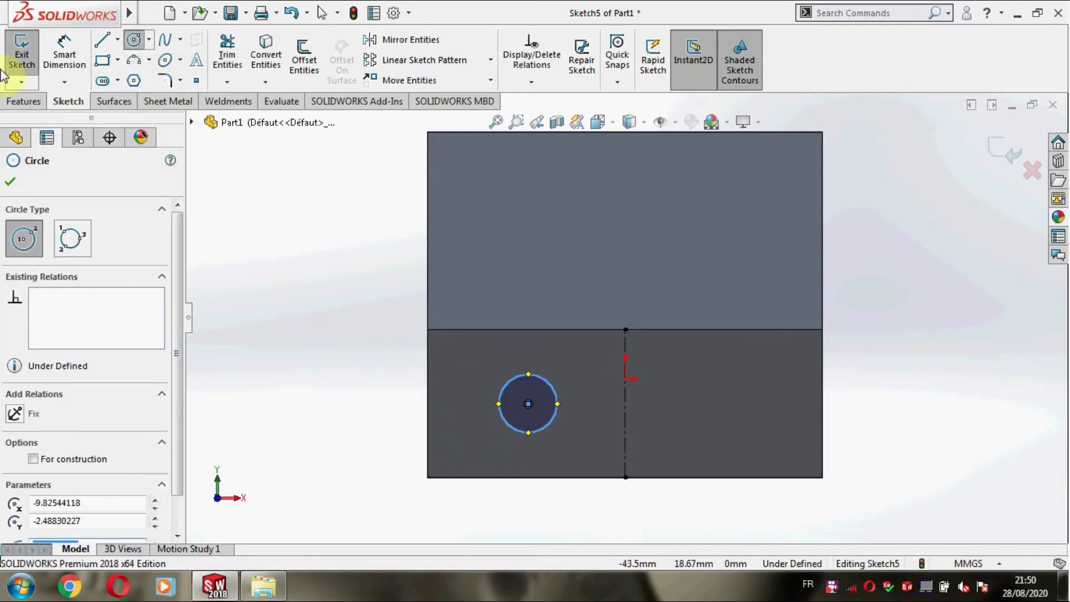
pyautogui.click(10, 184)
# Dimension the circle's center 10 mm from the centerline and set its diameter to 5.5 mm.
pyautogui.click(64, 49)
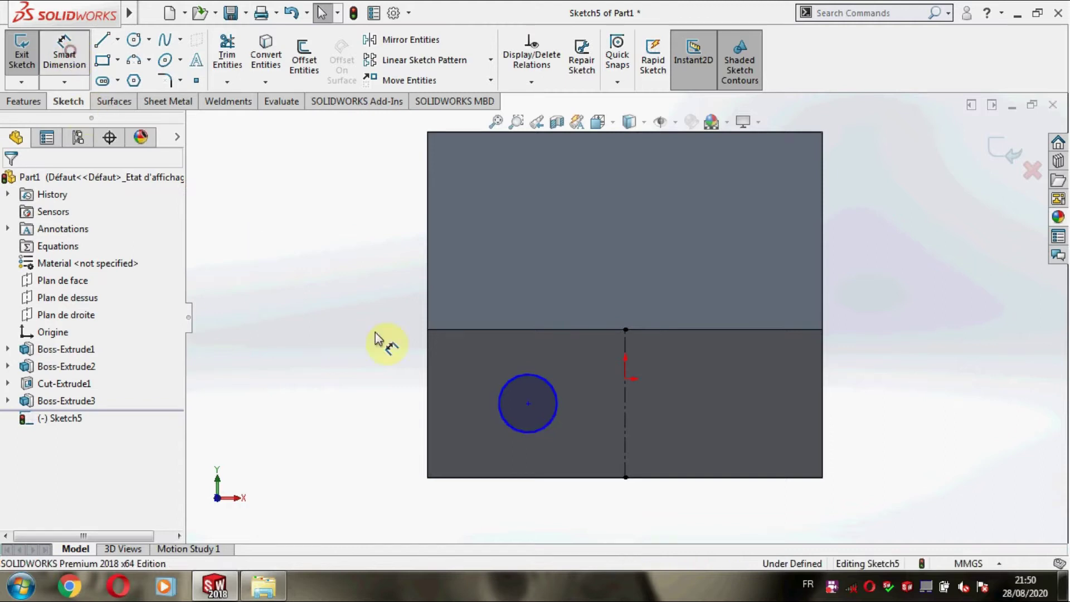
pyautogui.click(529, 404)
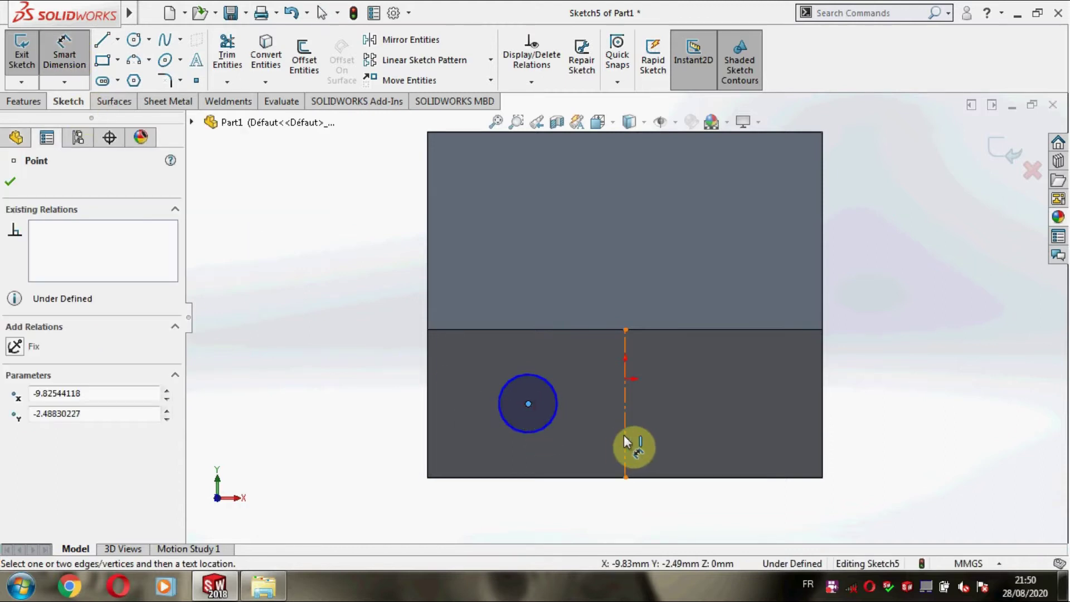
pyautogui.click(624, 435)
pyautogui.click(567, 526)
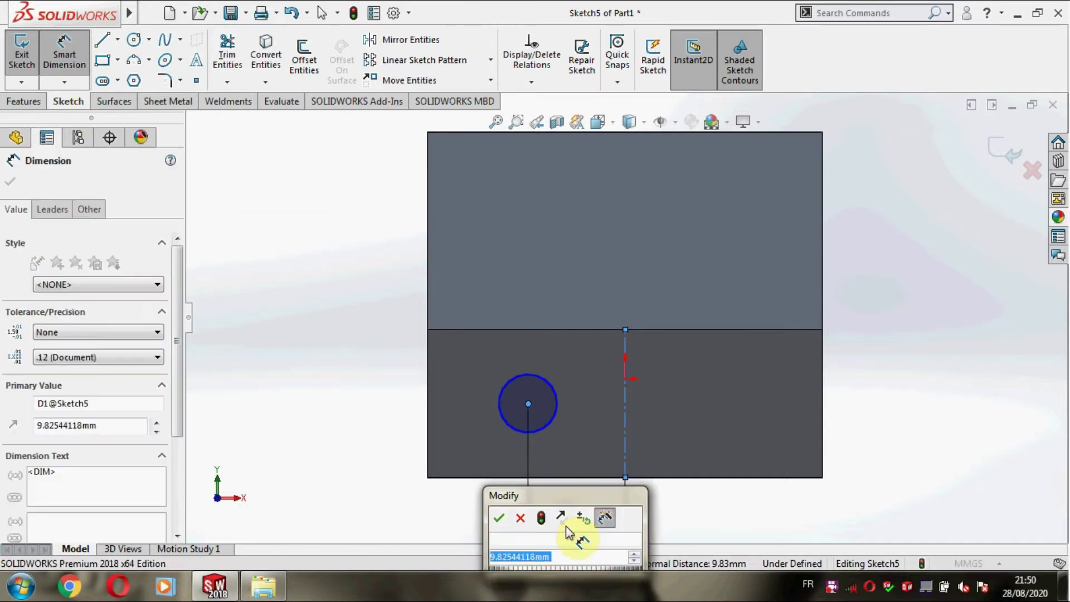
pyautogui.press('Return')
pyautogui.click(515, 429)
pyautogui.click(320, 418)
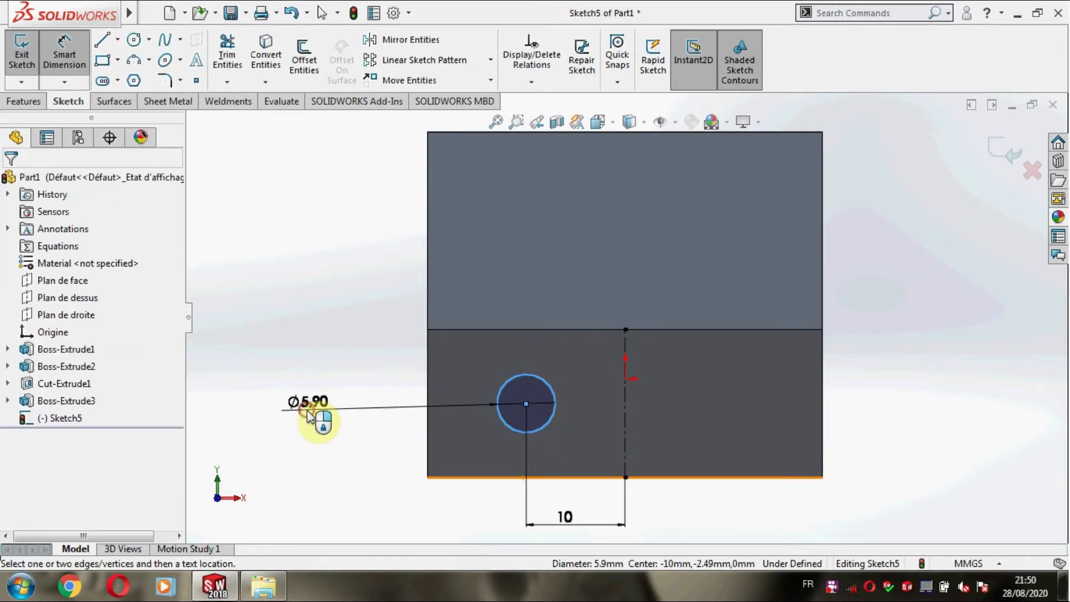
pyautogui.write('5.5')
pyautogui.press('Return')
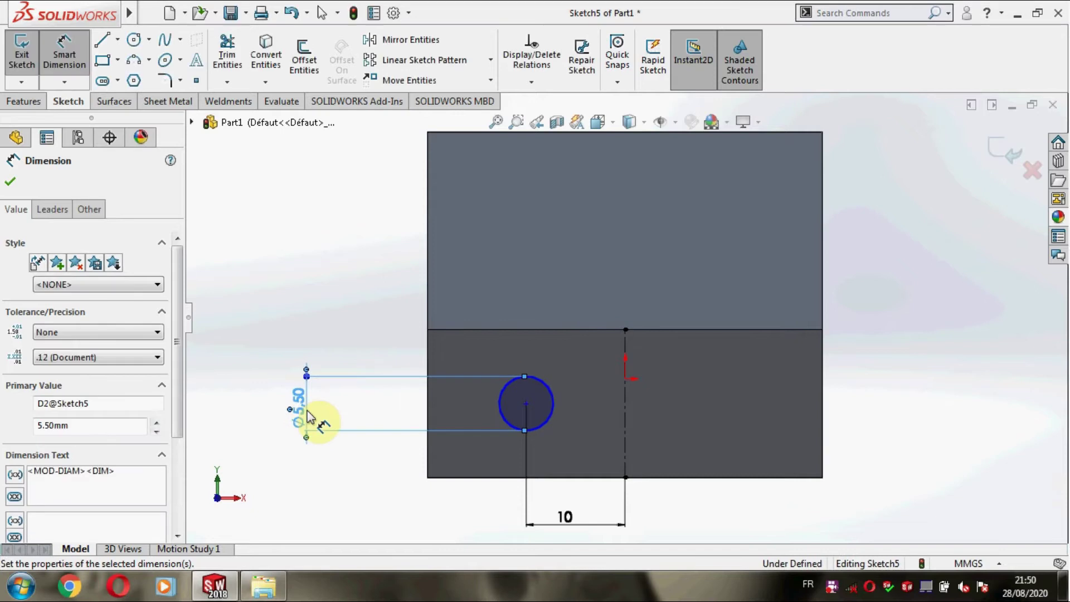
pyautogui.click(9, 181)
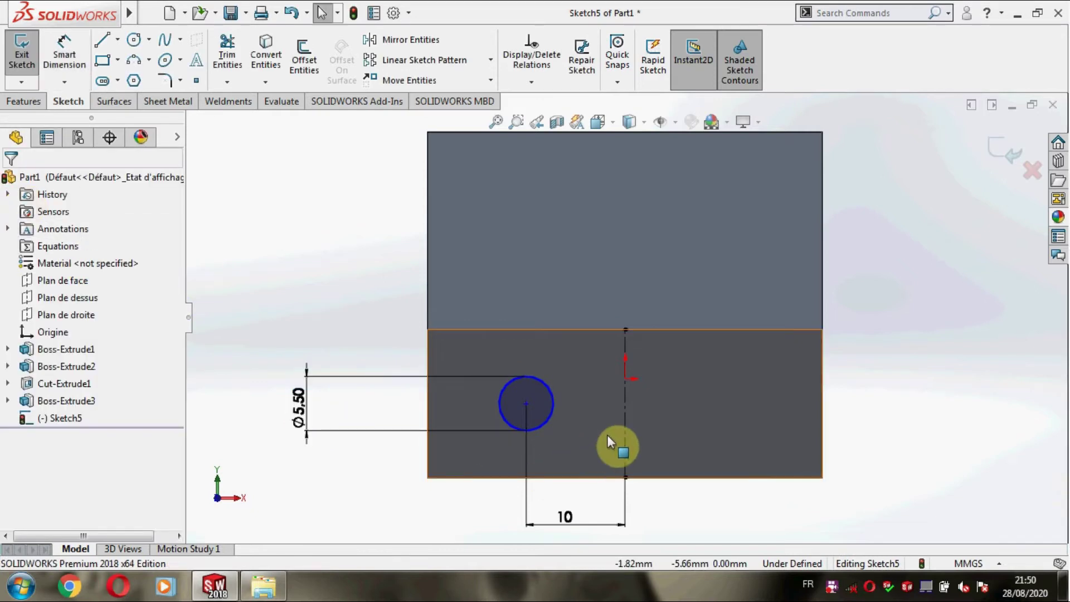
pyautogui.click(625, 404)
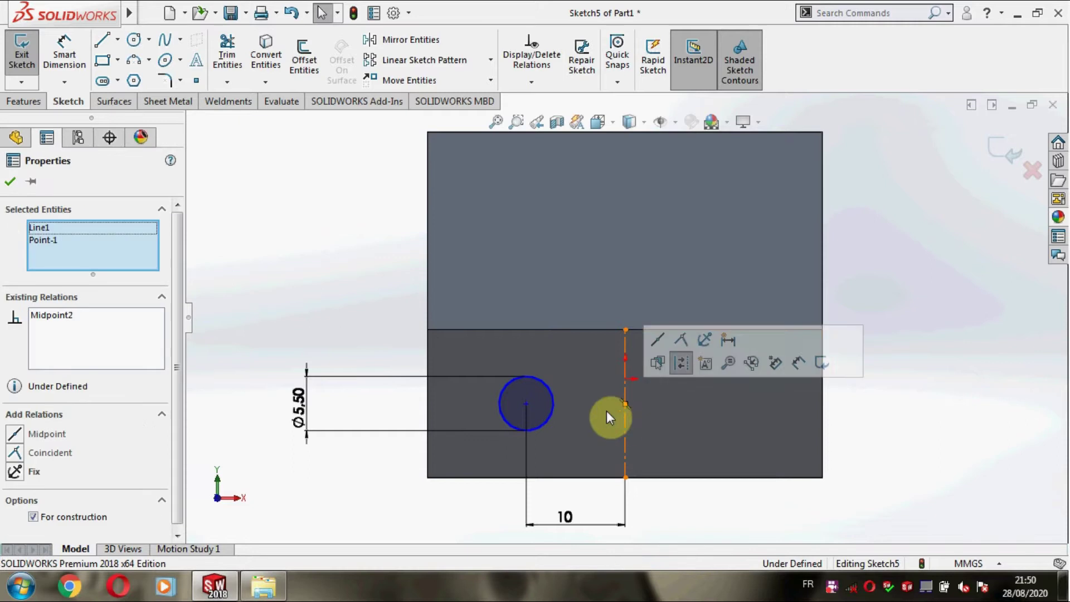
pyautogui.click(527, 403)
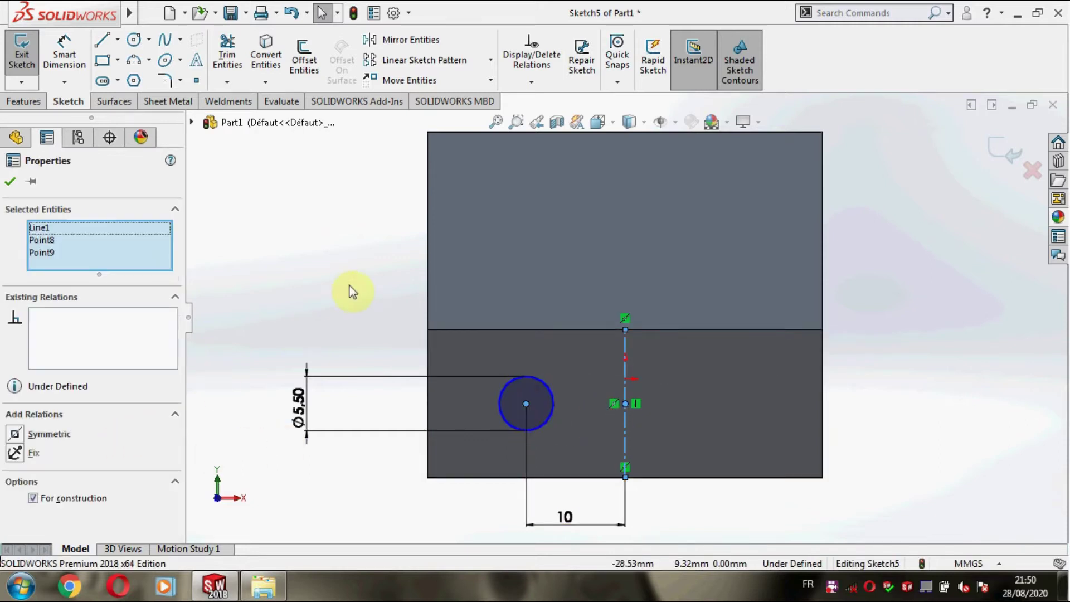
pyautogui.click(365, 277)
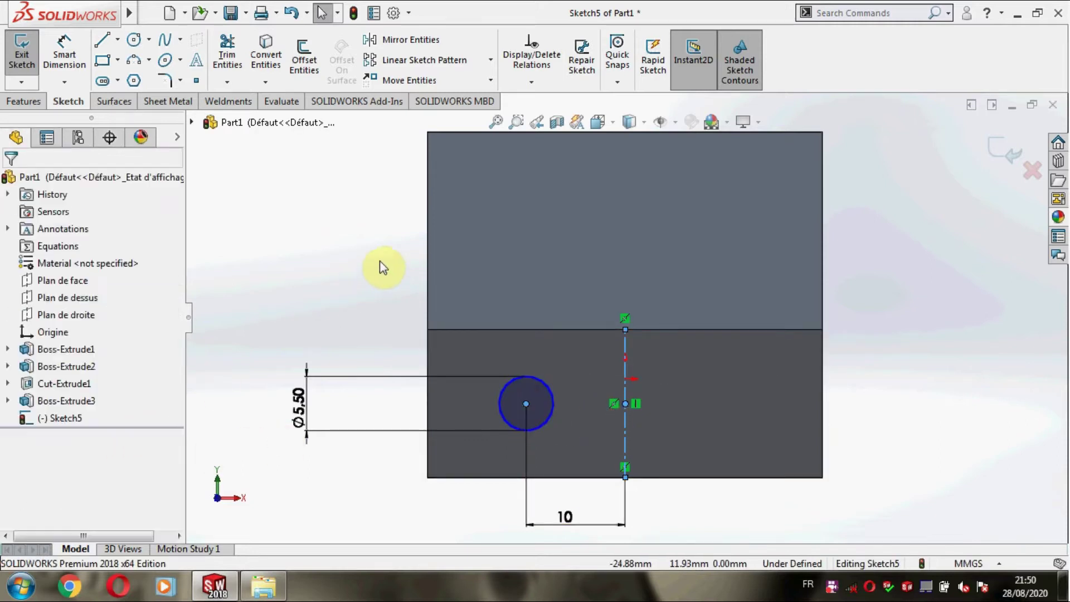
# Add a horizontal relation between the centerline's midpoint and the circle's center.
pyautogui.click(625, 403)
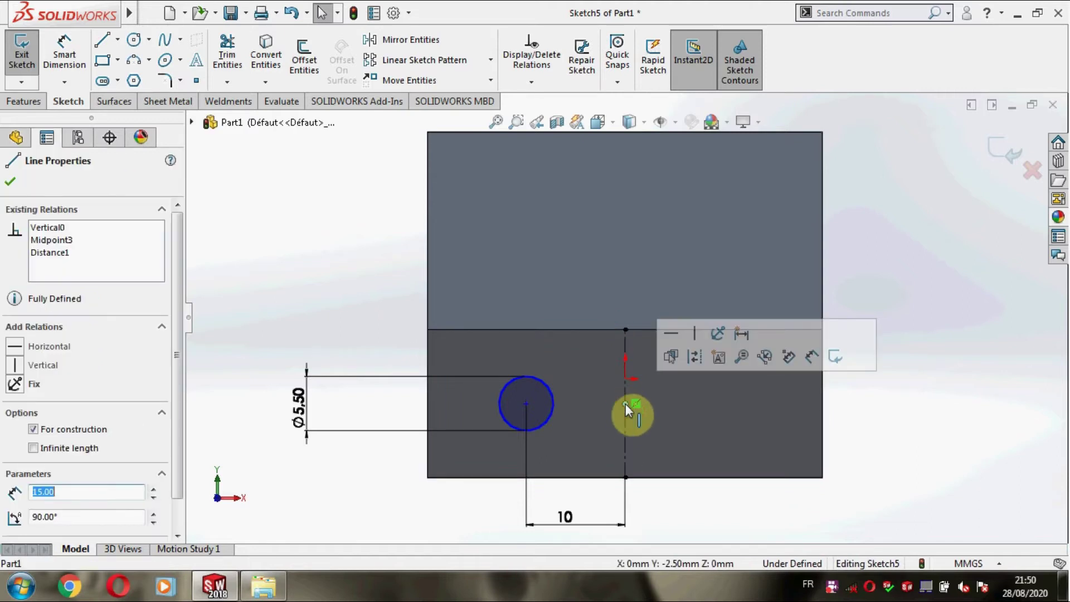
pyautogui.keyDown('ctrl'); pyautogui.click(527, 405); pyautogui.keyUp('ctrl')
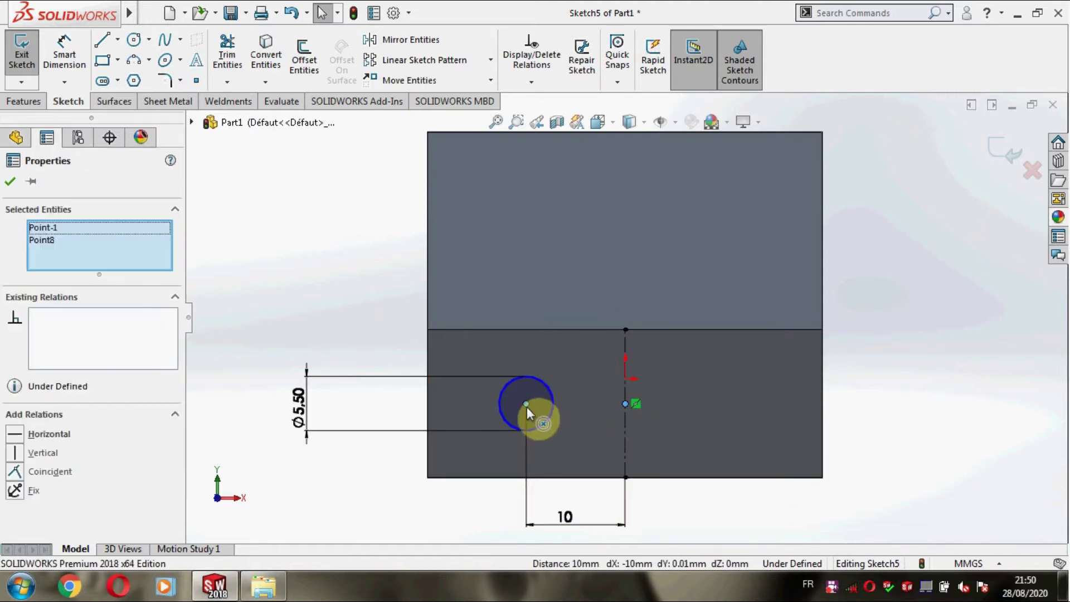
pyautogui.click(29, 434)
pyautogui.click(10, 182)
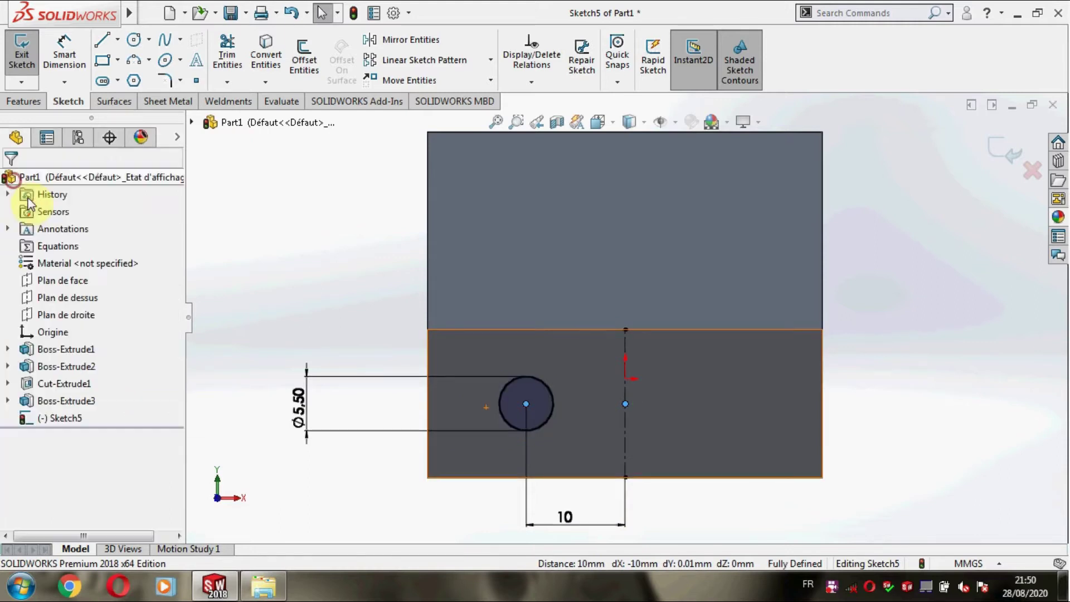
# Mirror the 5.5 mm circle about the vertical centerline, keeping the original.
pyautogui.click(401, 39)
pyautogui.click(479, 441)
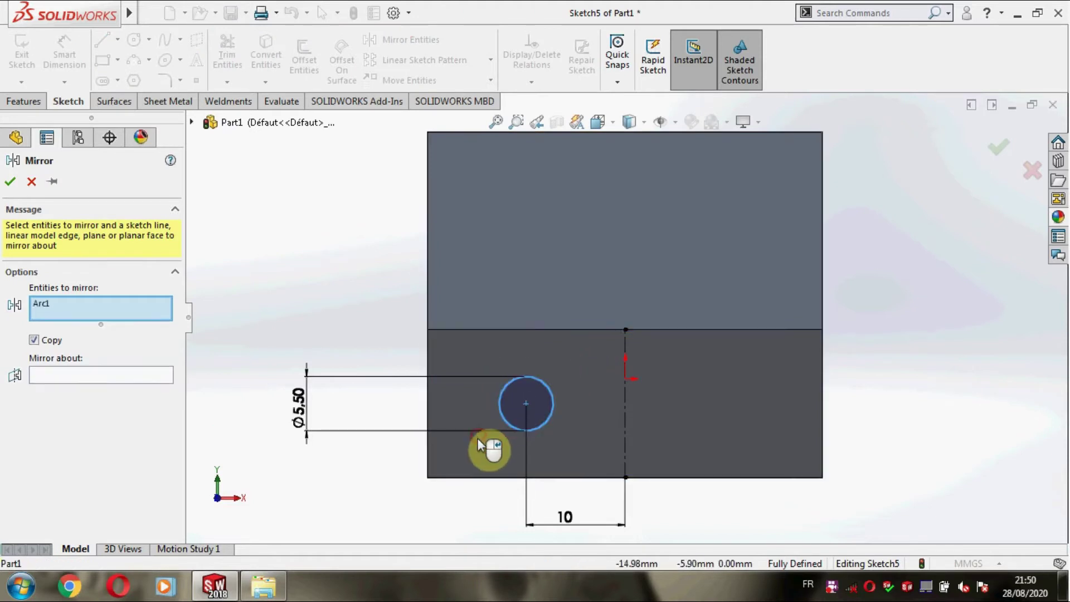
pyautogui.click(105, 375)
pyautogui.click(627, 432)
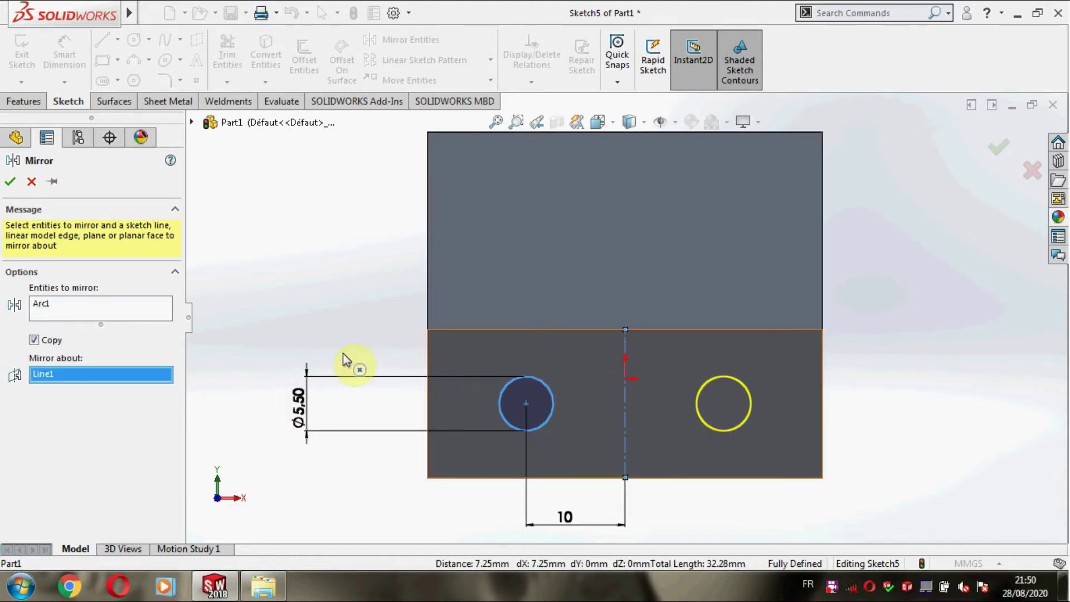
pyautogui.click(11, 181)
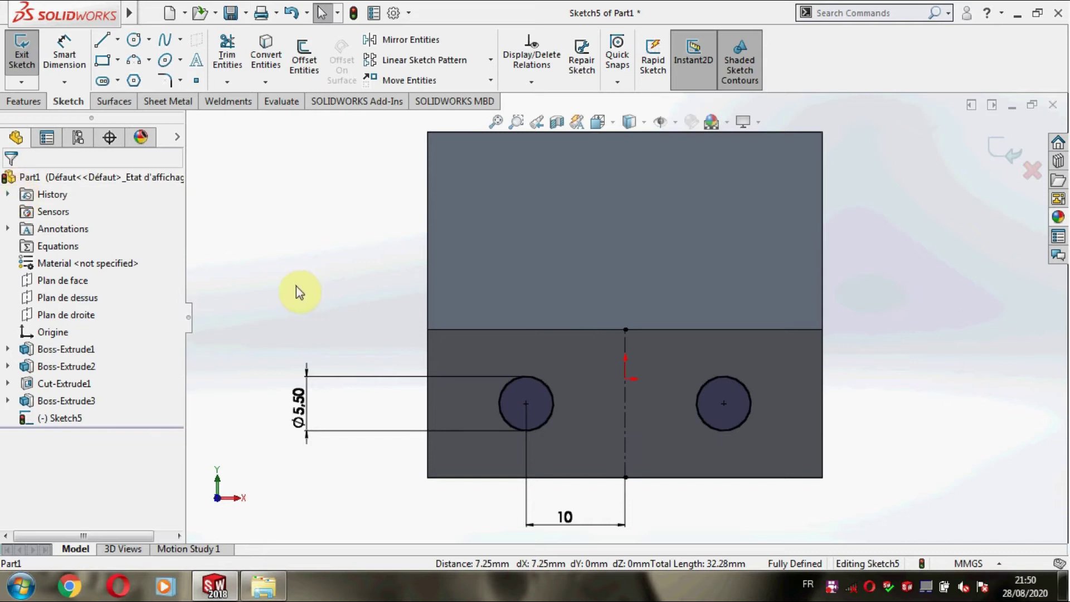
# Cut both circles through the base with a Through All extruded cut.
pyautogui.click(24, 101)
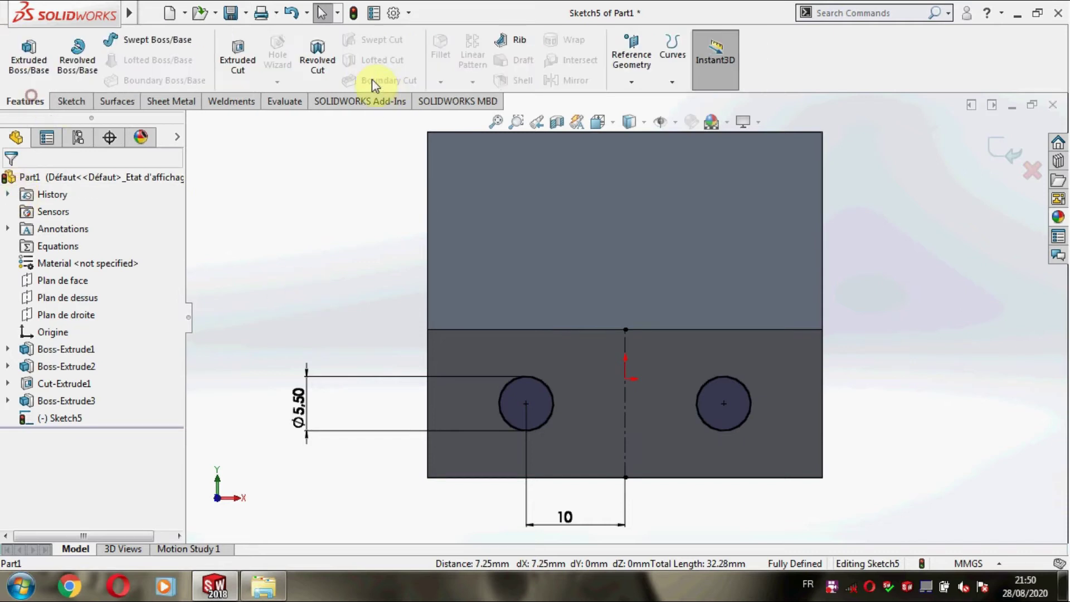
pyautogui.click(251, 55)
pyautogui.click(102, 277)
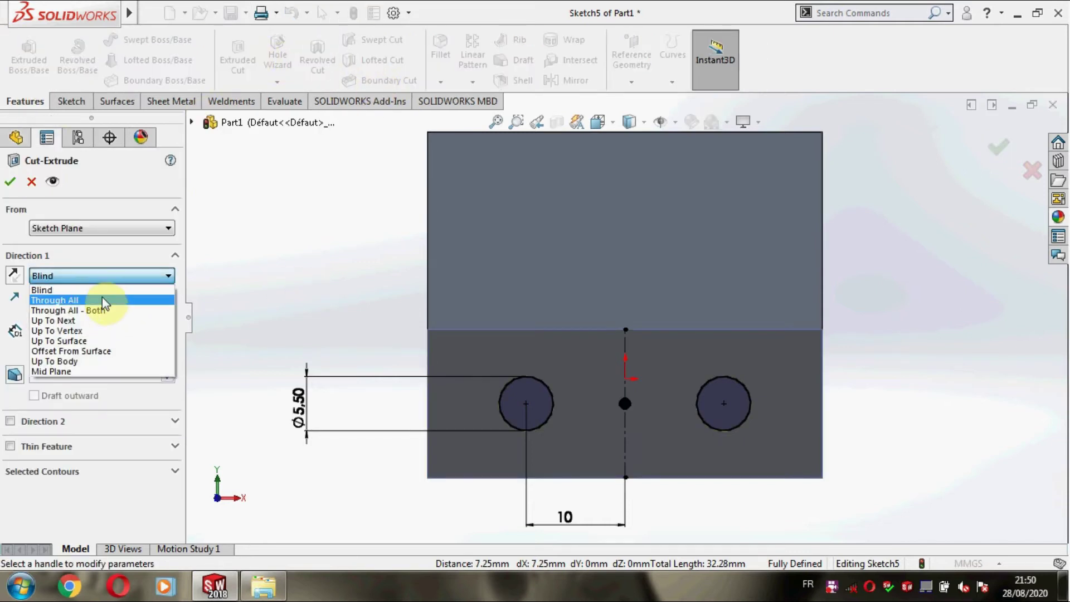
pyautogui.click(102, 301)
pyautogui.moveTo(341, 312); pyautogui.dragTo(358, 287, button='middle')
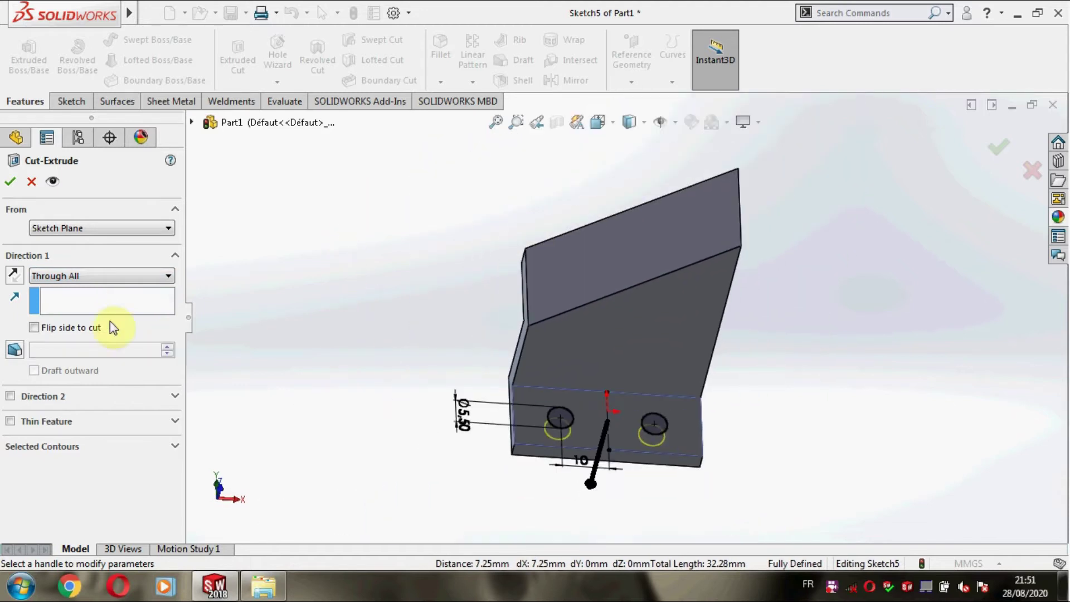
pyautogui.click(11, 182)
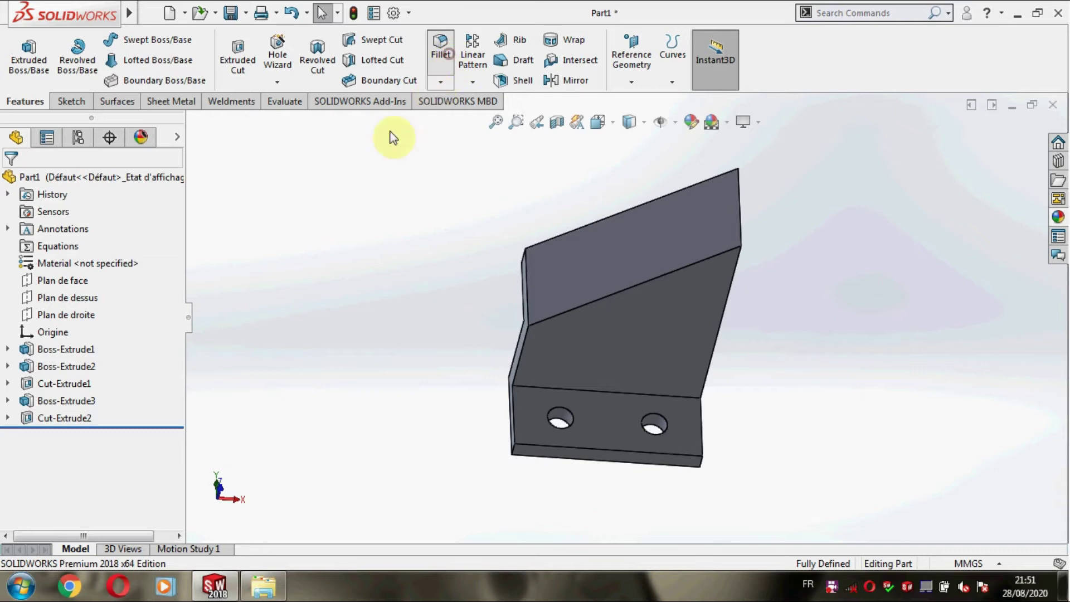
# Fillet the two short corner edges at the base's free end with a 2 mm radius.
pyautogui.write('2')
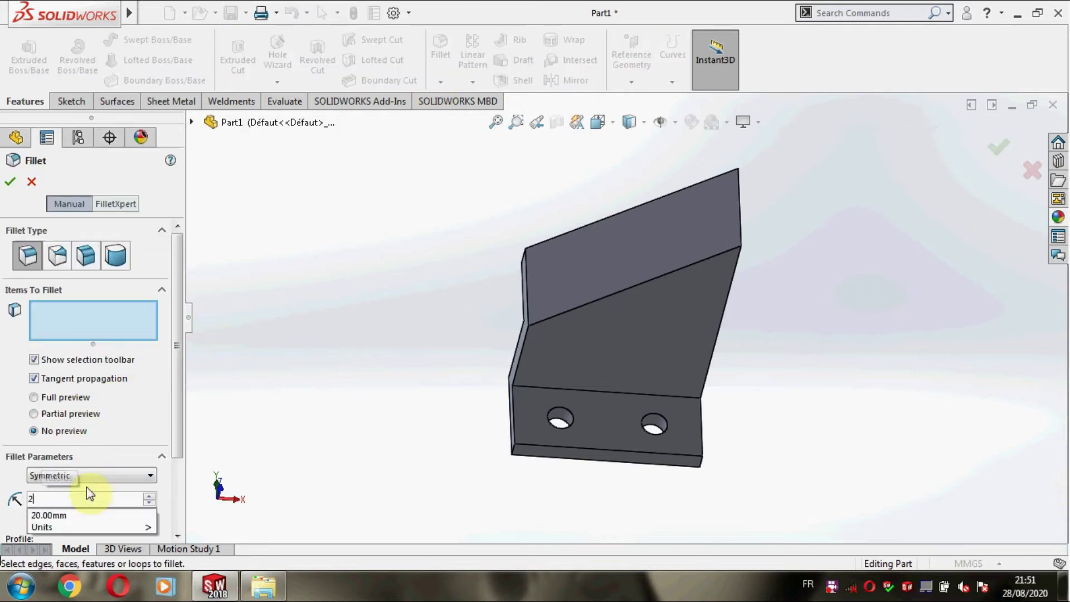
pyautogui.press('Return')
pyautogui.scroll(-3, 535, 474)
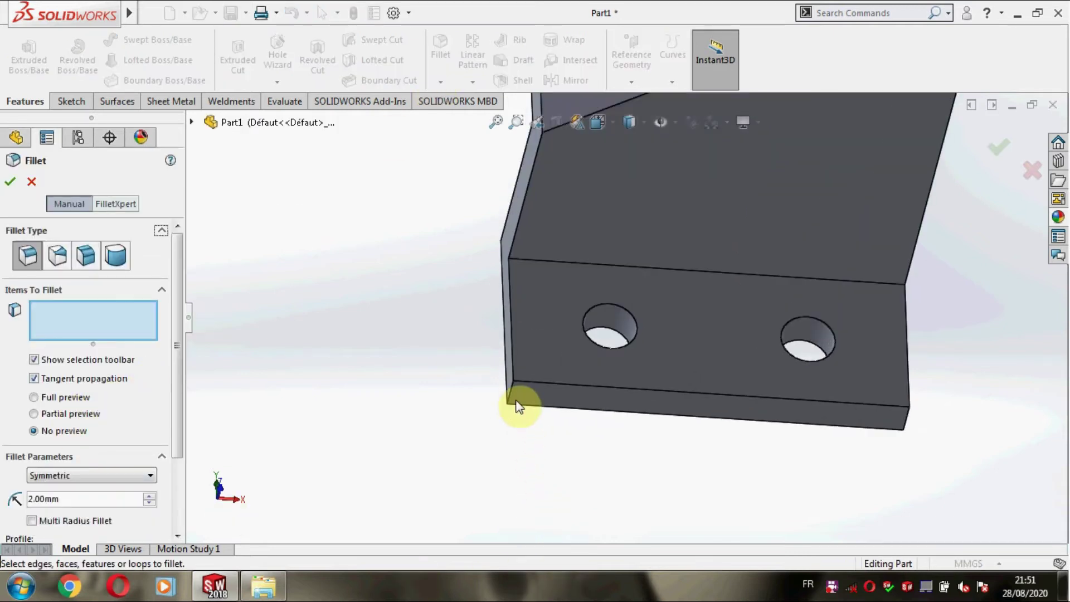
pyautogui.click(511, 395)
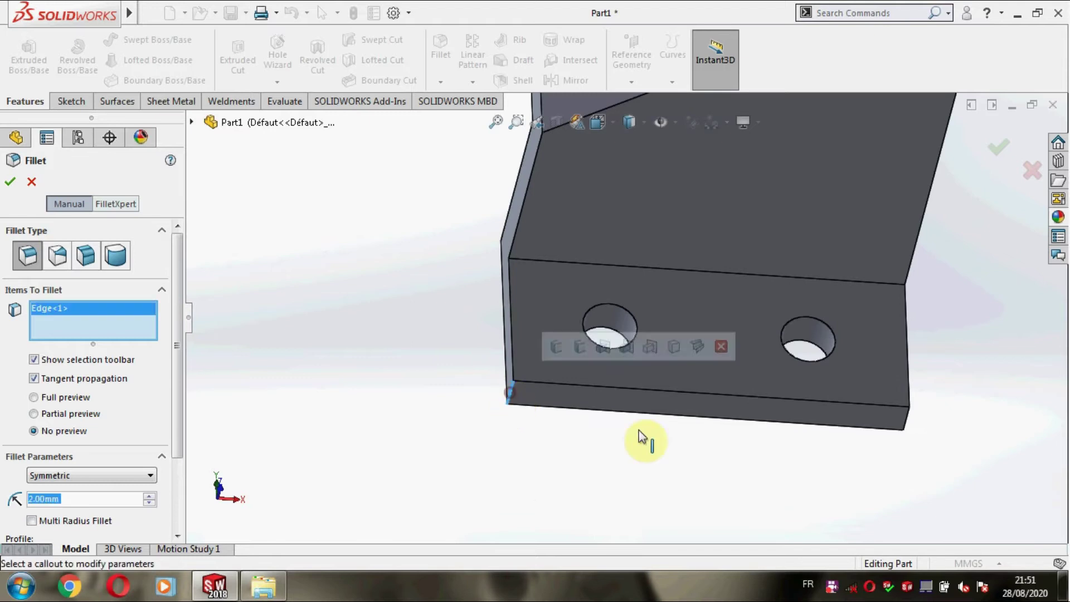
pyautogui.click(906, 426)
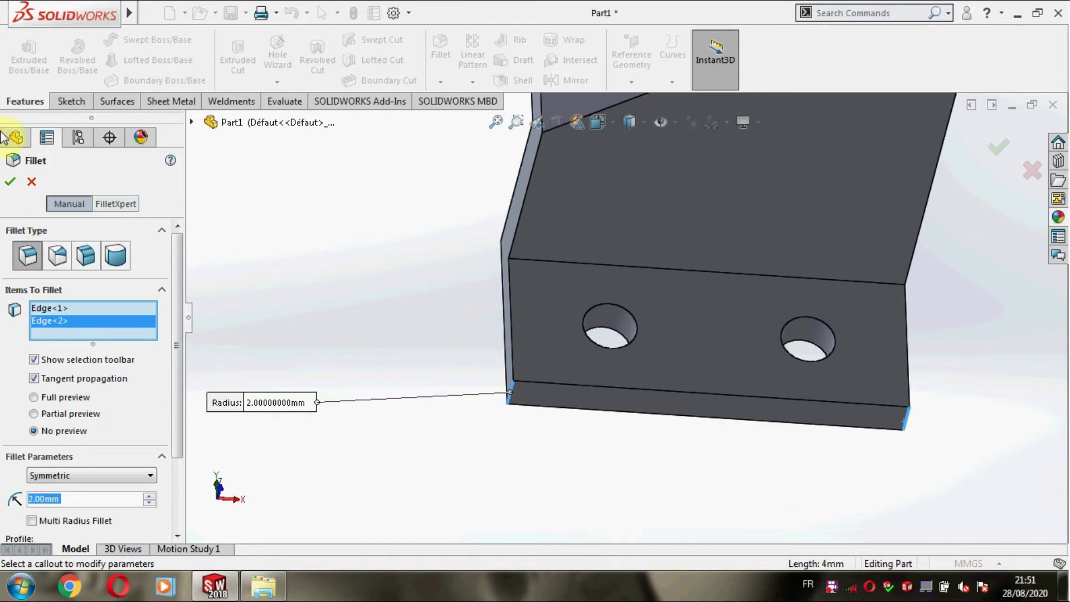
pyautogui.click(12, 182)
# Start a sketch on the sloped flange's face and draw a circle about 8.4 mm in diameter near its middle.
pyautogui.moveTo(346, 380); pyautogui.dragTo(382, 477, button='middle')
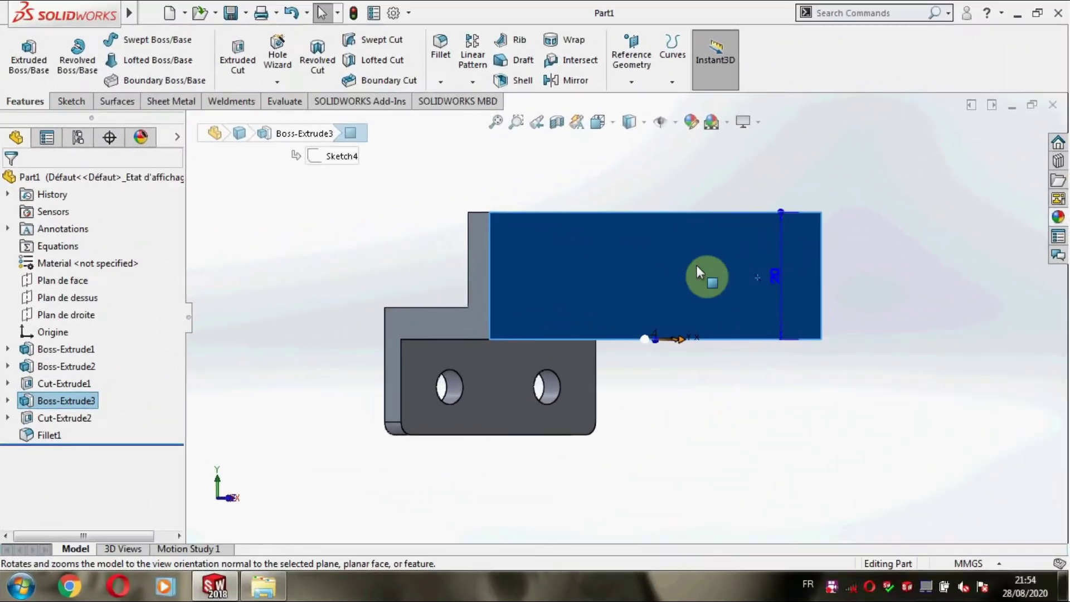
pyautogui.rightClick(669, 250)
pyautogui.click(709, 227)
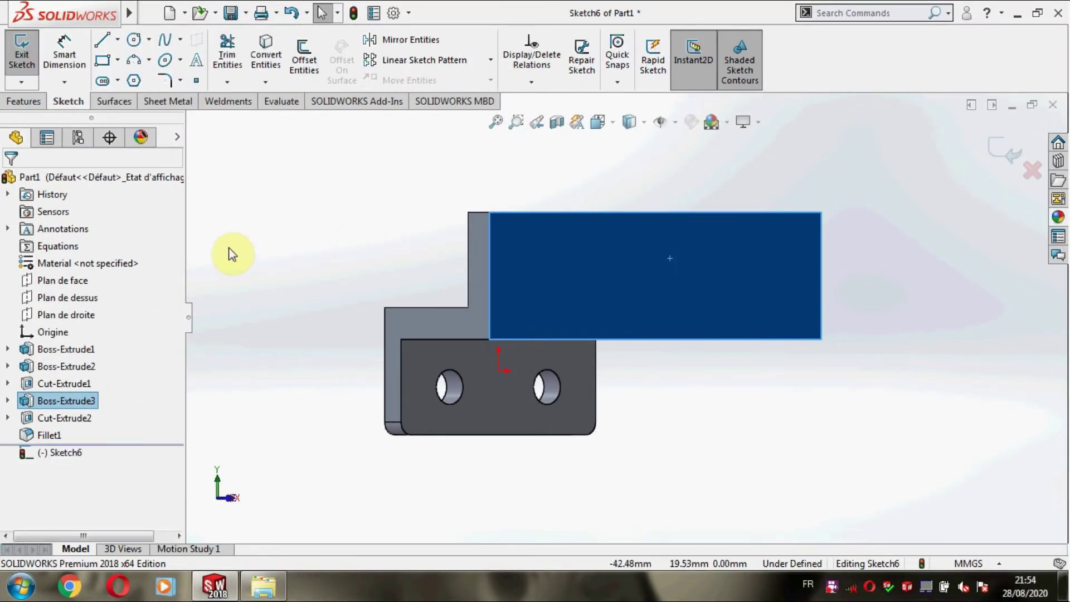
pyautogui.click(141, 39)
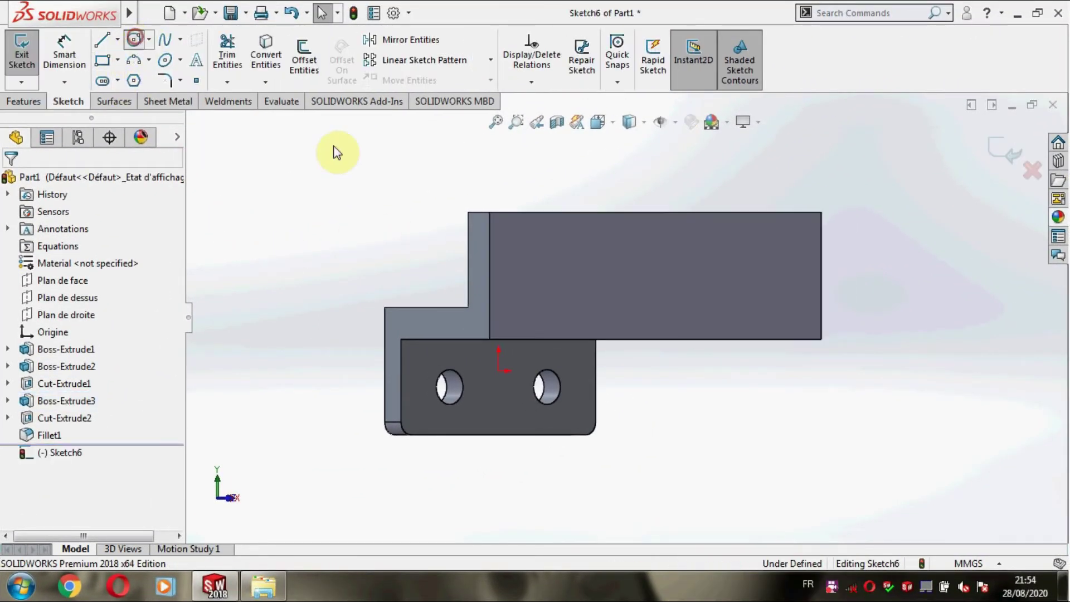
pyautogui.click(663, 276)
pyautogui.click(644, 257)
# Dimension the circle's center 32 mm from the flange's far short edge and 10 mm from its lower long edge.
pyautogui.click(64, 53)
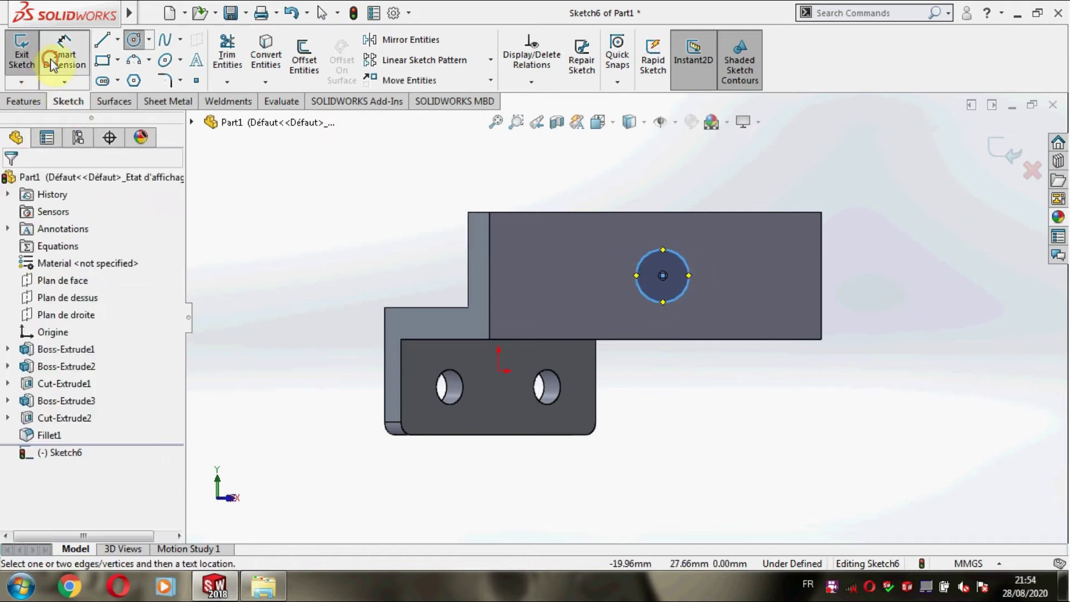
pyautogui.click(663, 276)
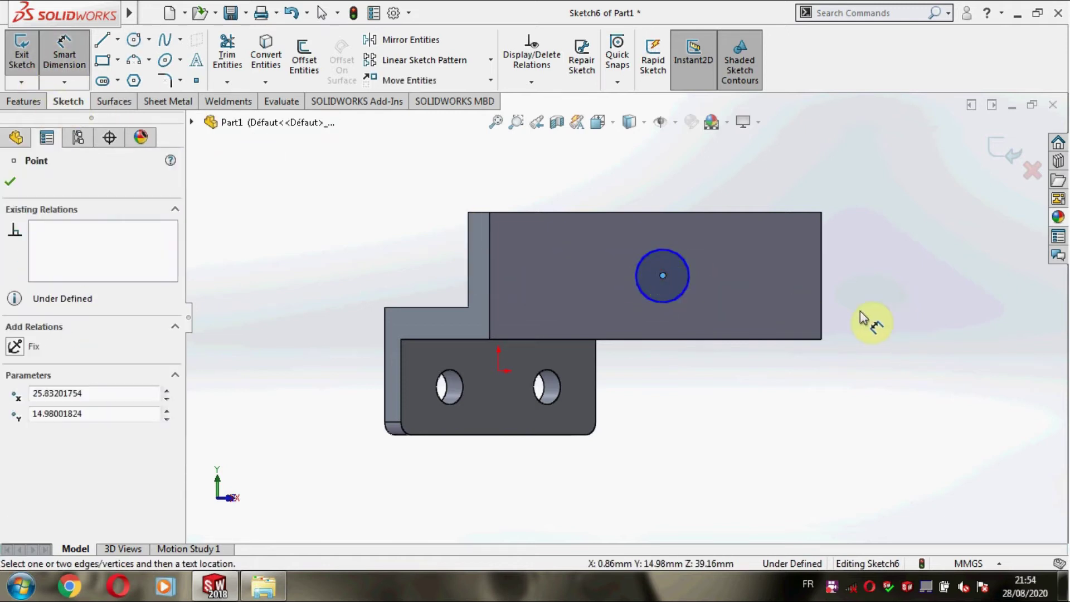
pyautogui.click(821, 309)
pyautogui.click(886, 402)
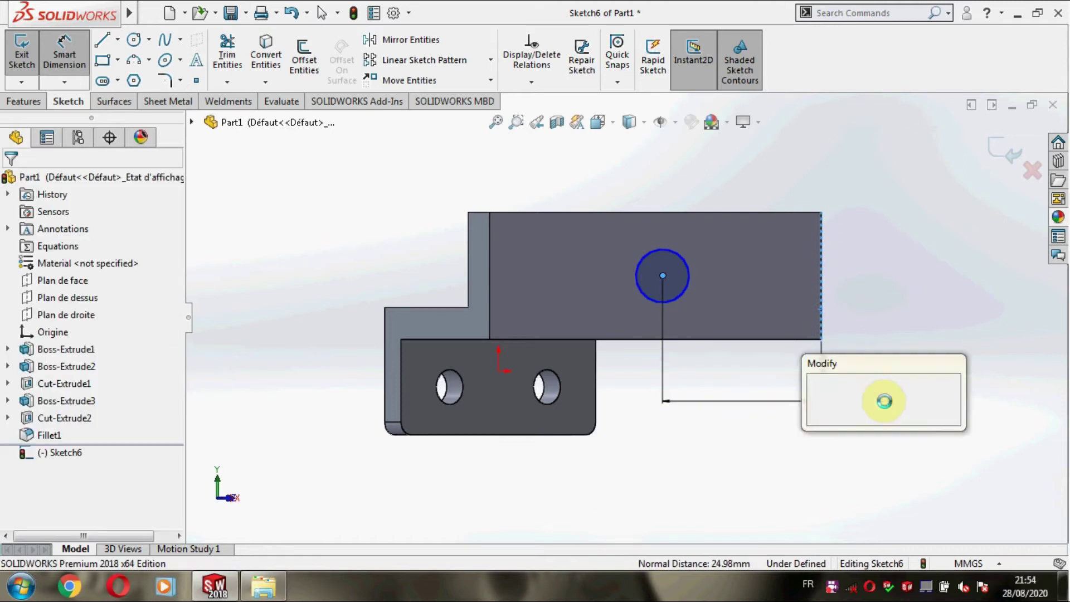
pyautogui.press('Return')
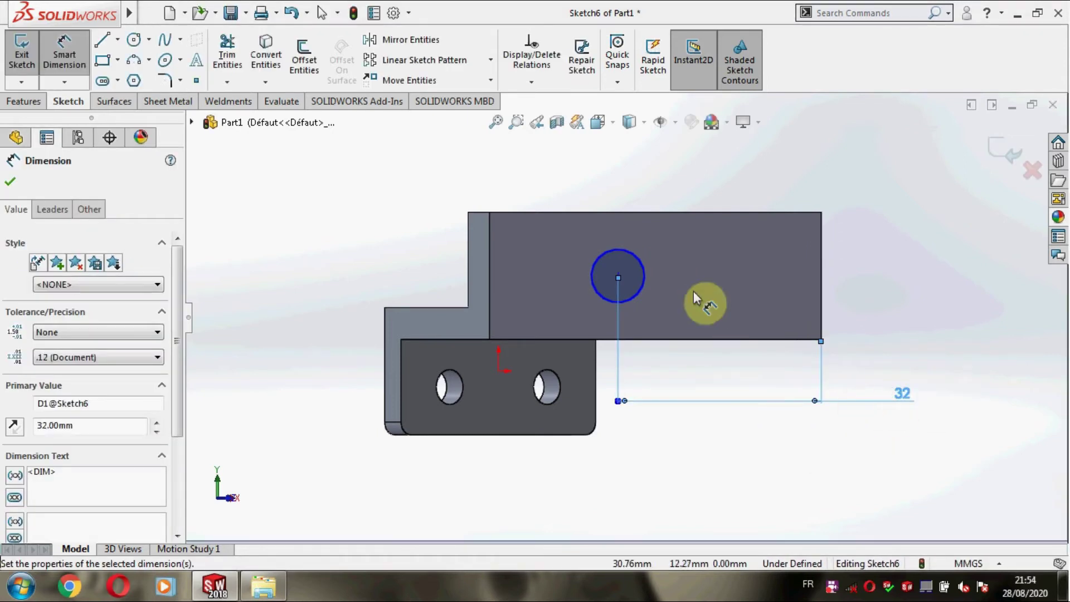
pyautogui.click(689, 338)
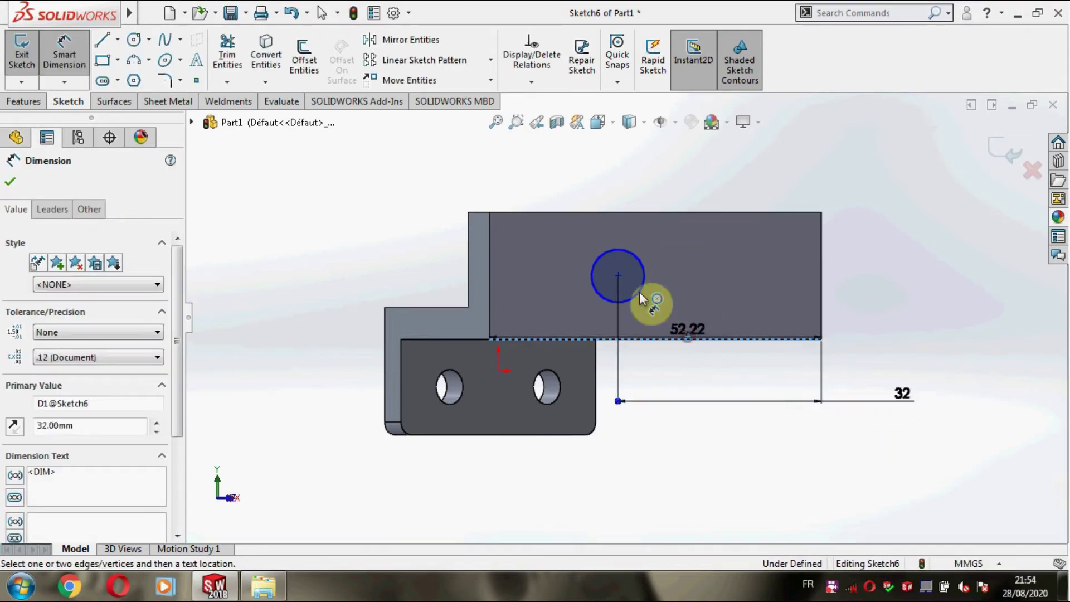
pyautogui.click(618, 276)
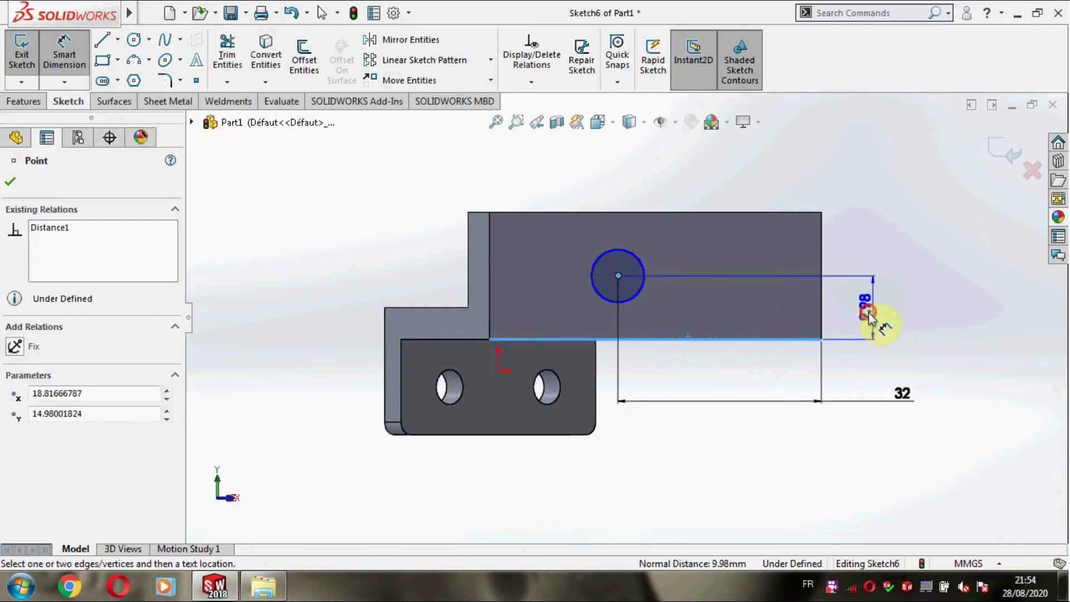
pyautogui.click(869, 316)
pyautogui.press('Return')
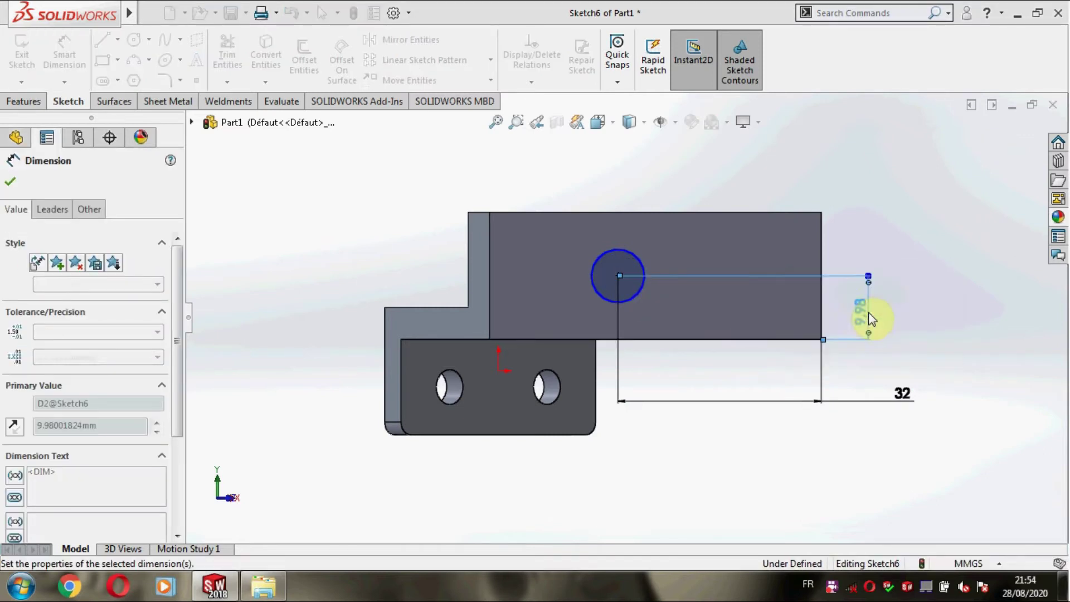
# Set the diameter of the circle on the flange to 4 mm.
pyautogui.click(619, 256)
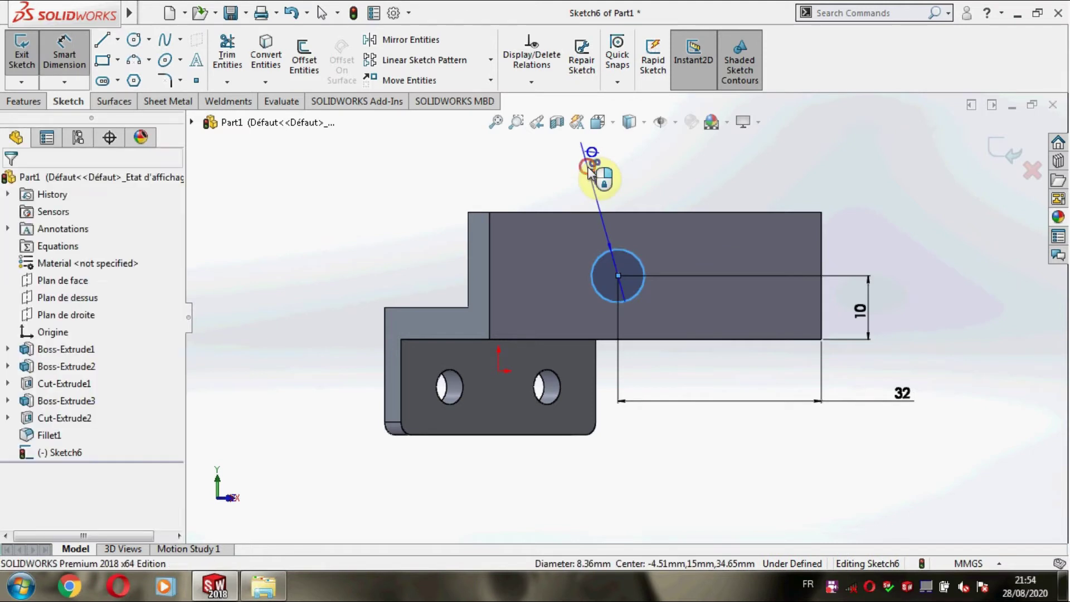
pyautogui.click(597, 170)
pyautogui.write('4')
pyautogui.press('Return')
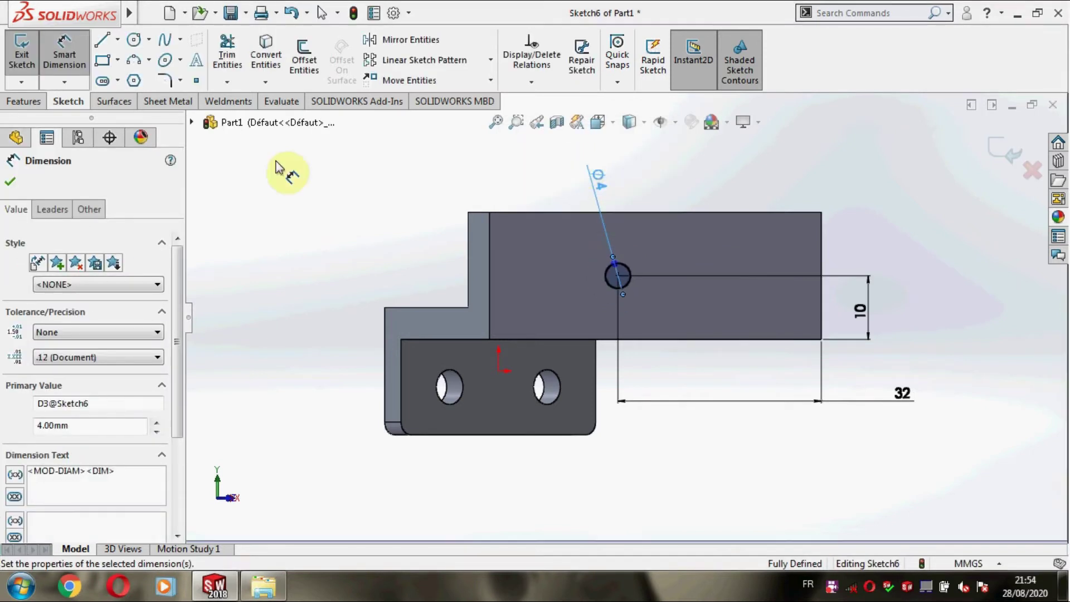
pyautogui.click(10, 181)
# Cut the 4 mm circle through the flange with a Through All extruded cut.
pyautogui.click(23, 101)
pyautogui.click(237, 56)
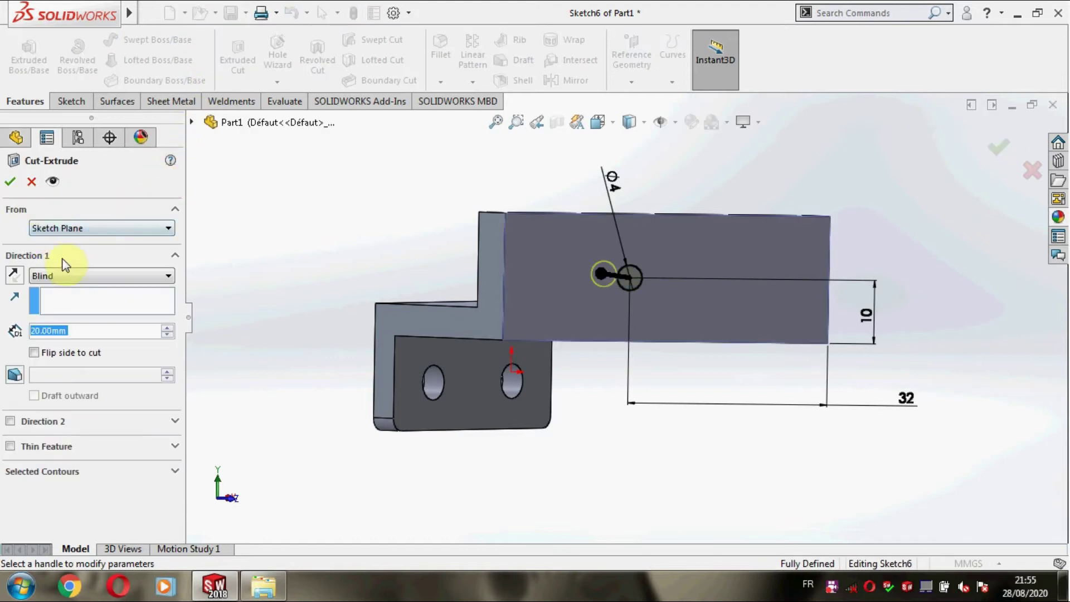
pyautogui.click(65, 276)
pyautogui.click(70, 300)
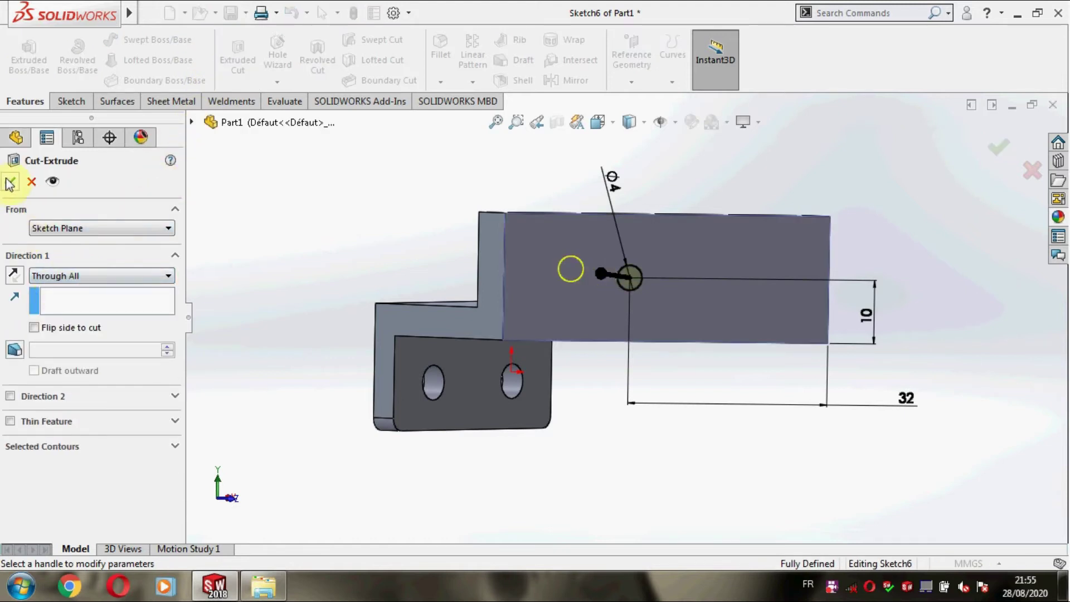
pyautogui.click(10, 182)
# Fillet both bend edges between base and plate and the inner bend edge between plate and flange with a 5 mm radius.
pyautogui.moveTo(368, 237); pyautogui.dragTo(157, 211, button='middle')
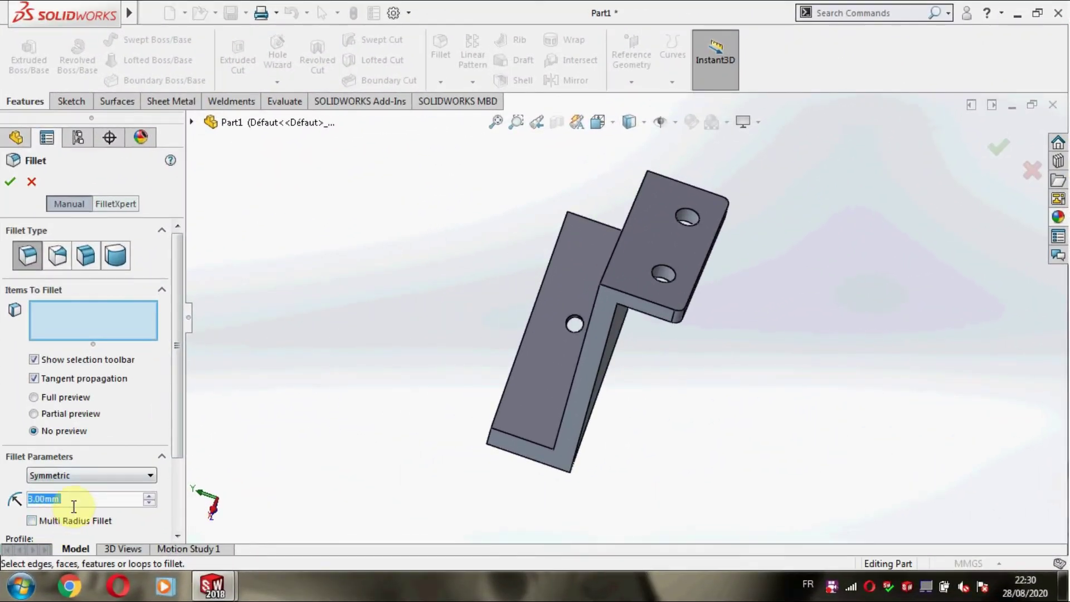
pyautogui.write('5')
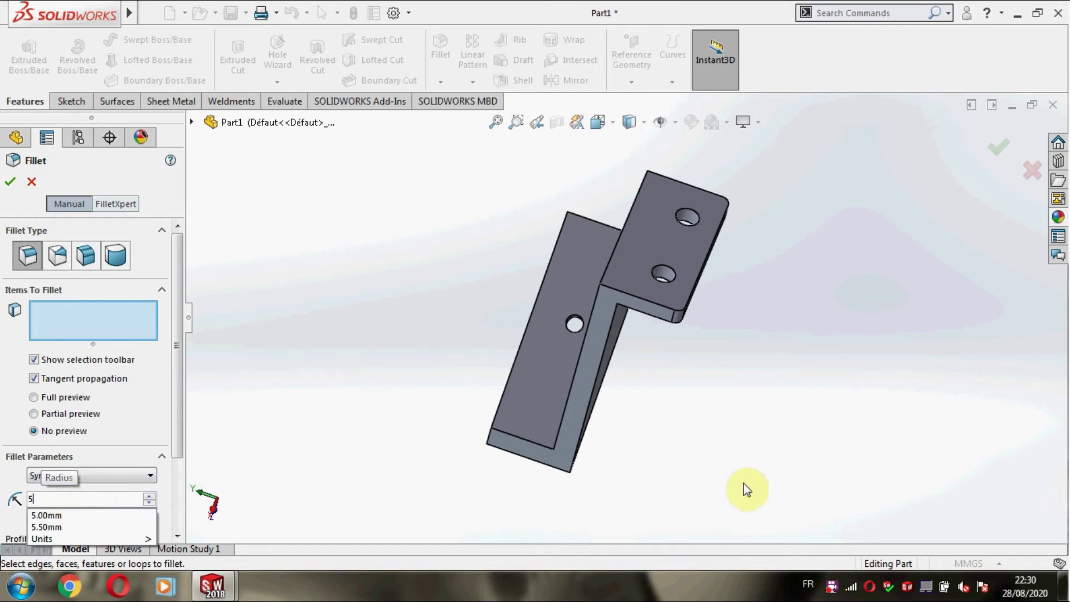
pyautogui.press('Return')
pyautogui.moveTo(763, 389); pyautogui.dragTo(650, 346, button='middle')
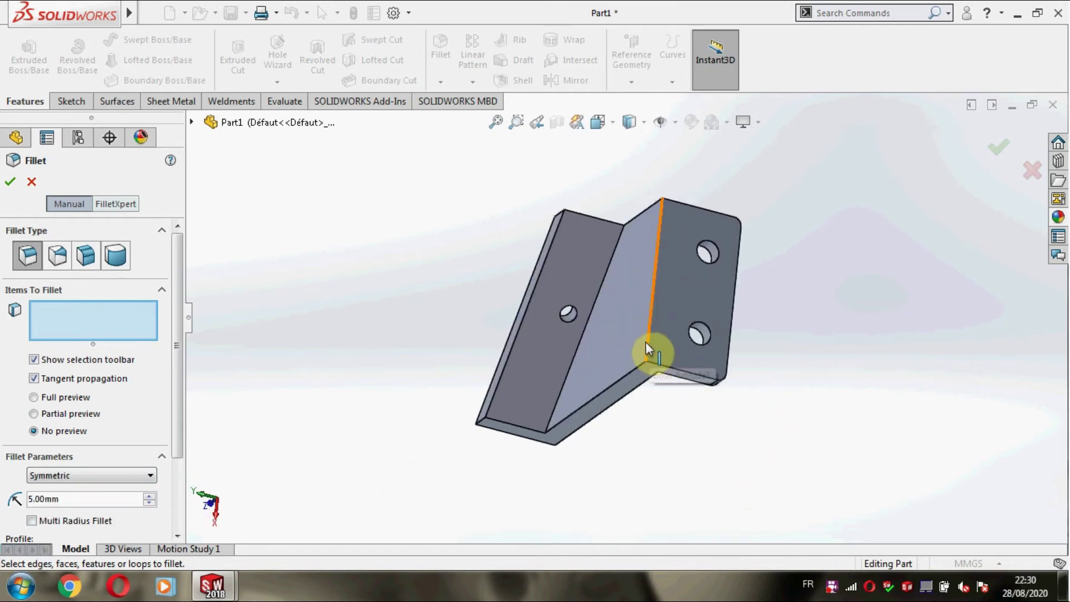
pyautogui.click(645, 342)
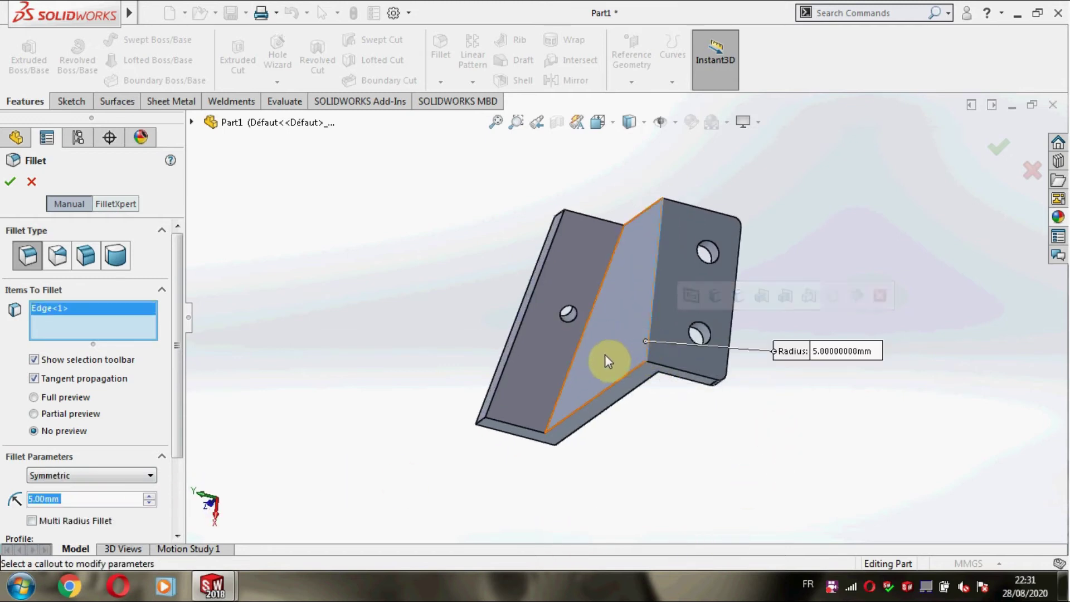
pyautogui.click(573, 355)
pyautogui.moveTo(633, 437); pyautogui.dragTo(600, 199, button='middle')
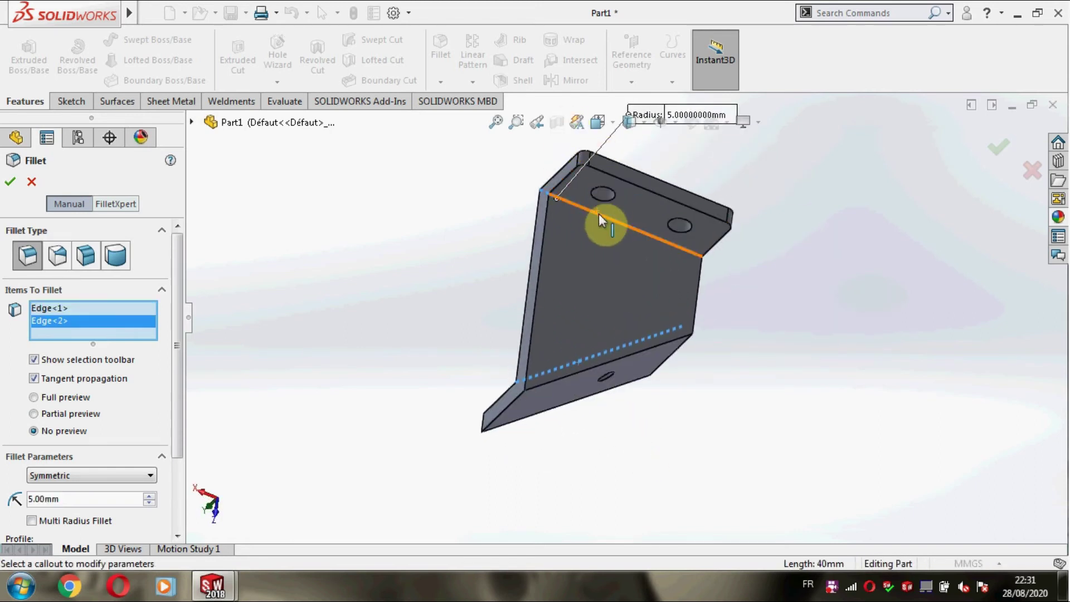
pyautogui.click(598, 213)
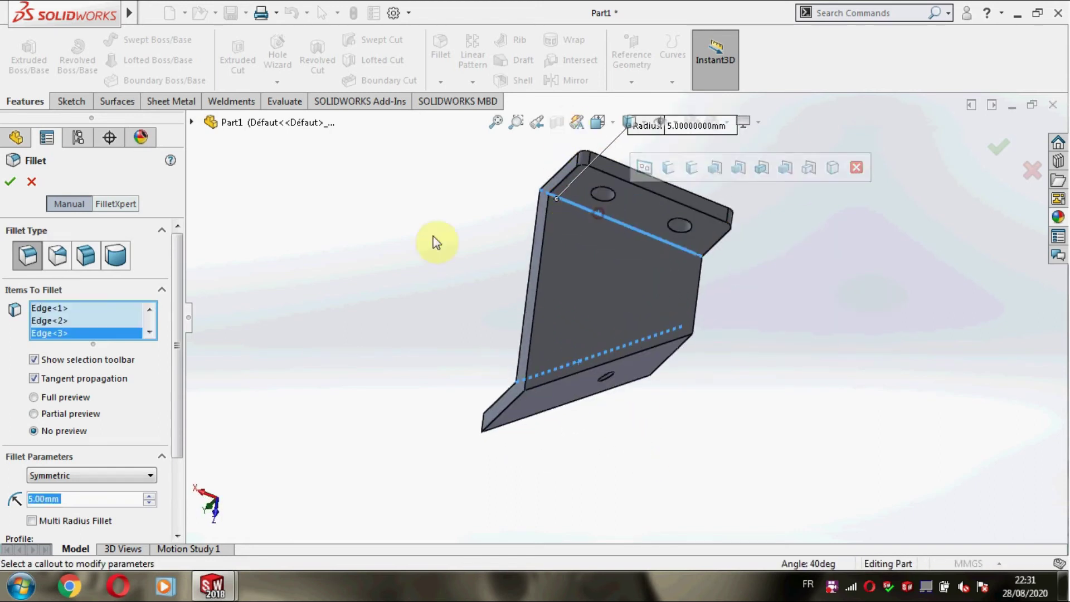
pyautogui.click(10, 182)
# Fillet the outer bend edge between the plate and the sloped flange with a 5 mm radius.
pyautogui.moveTo(343, 323); pyautogui.dragTo(453, 375, button='middle')
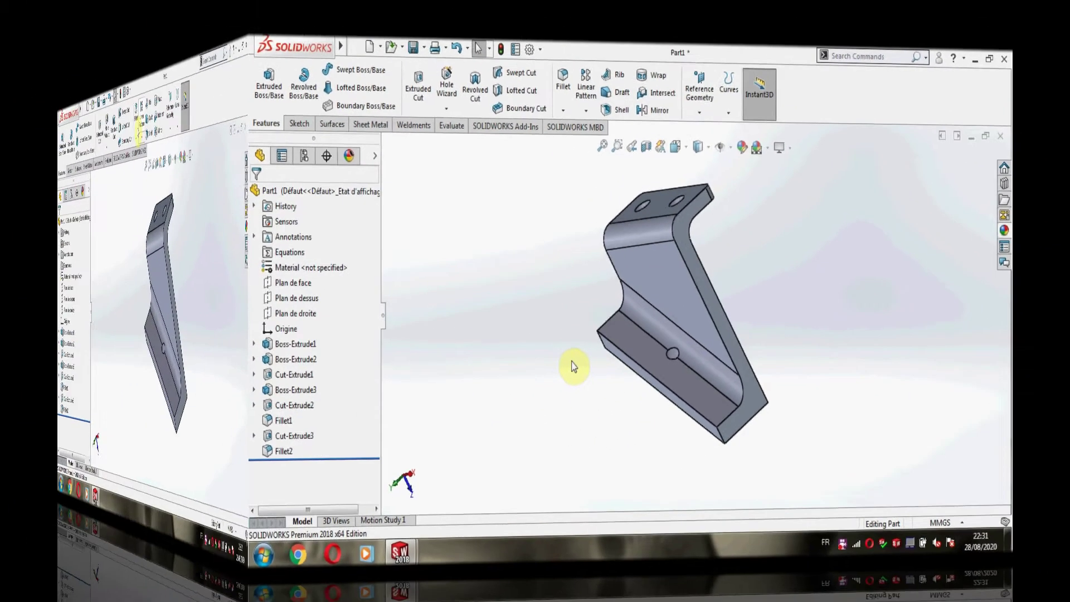
pyautogui.click(440, 48)
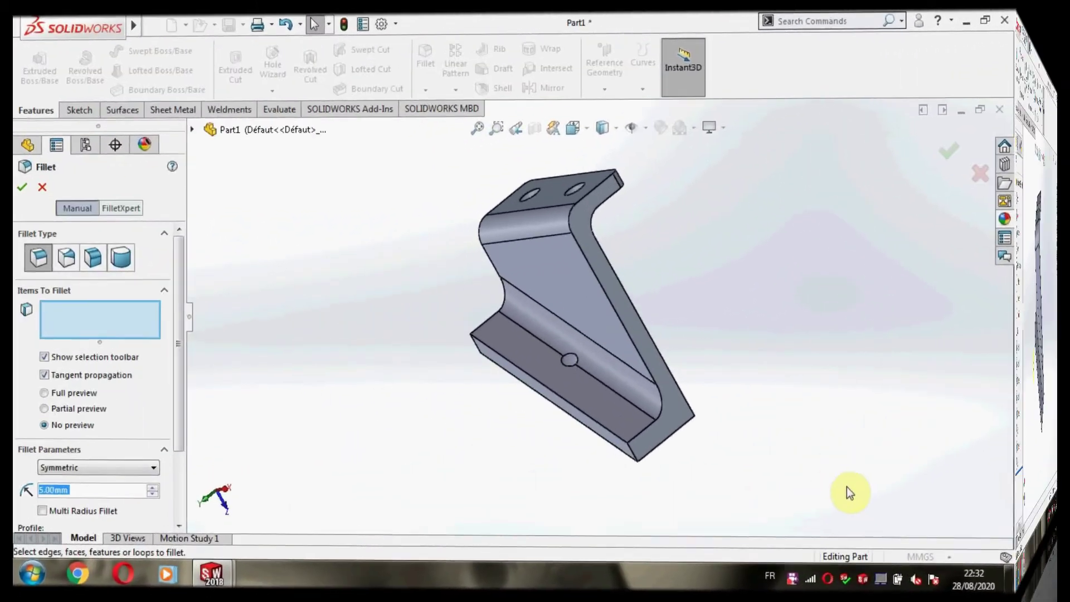
pyautogui.moveTo(847, 491); pyautogui.dragTo(717, 307, button='middle')
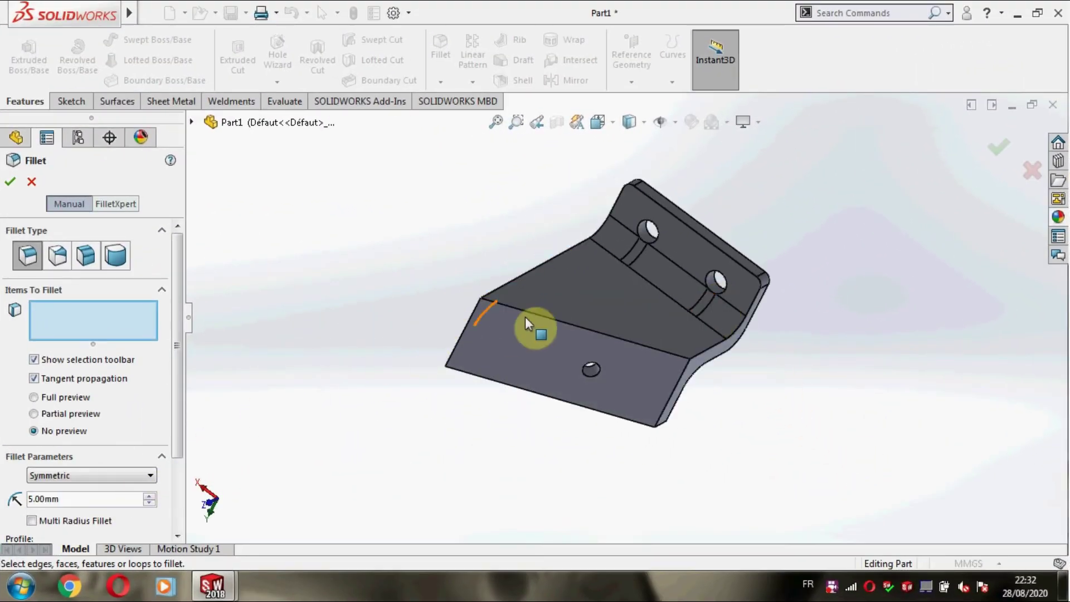
pyautogui.click(543, 317)
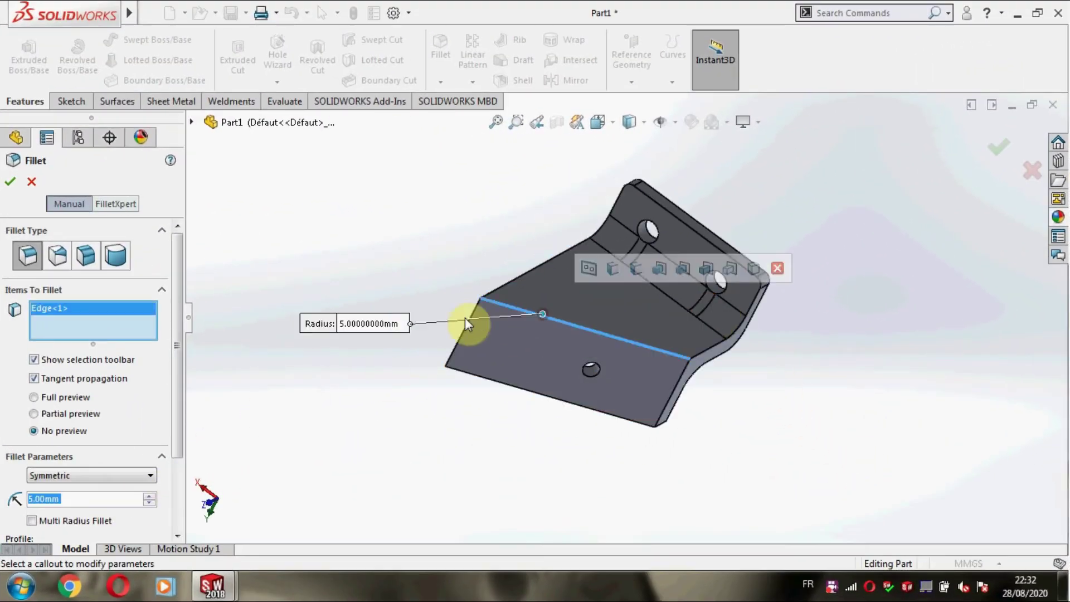
pyautogui.click(9, 182)
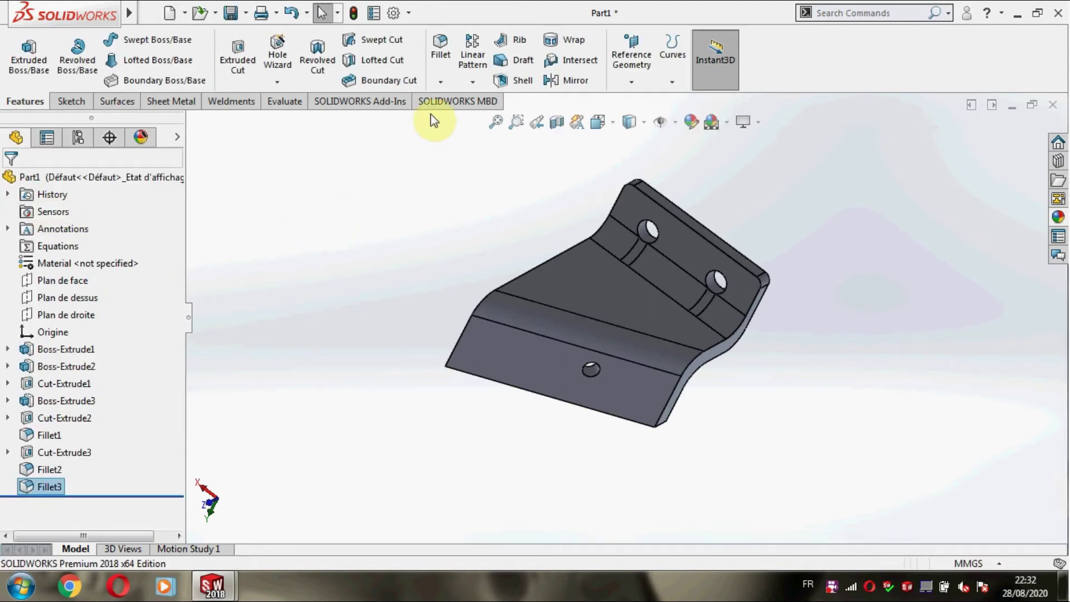
# Fillet the base's long free-end edge and its tangent edge chain around the bracket with a 3 mm radius.
pyautogui.click(440, 52)
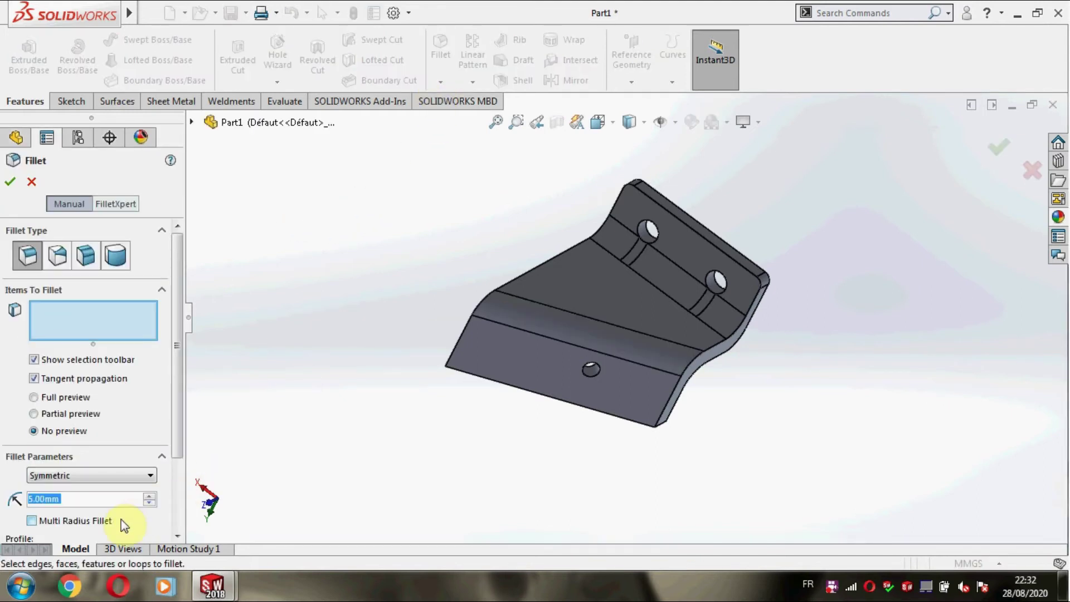
pyautogui.write('3')
pyautogui.click(352, 301)
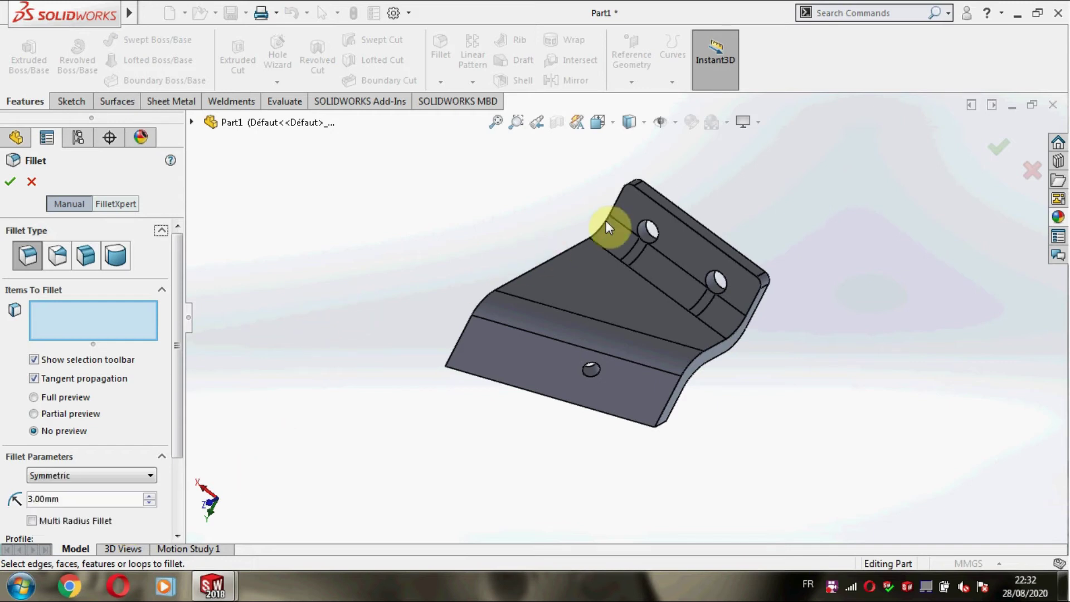
pyautogui.click(663, 206)
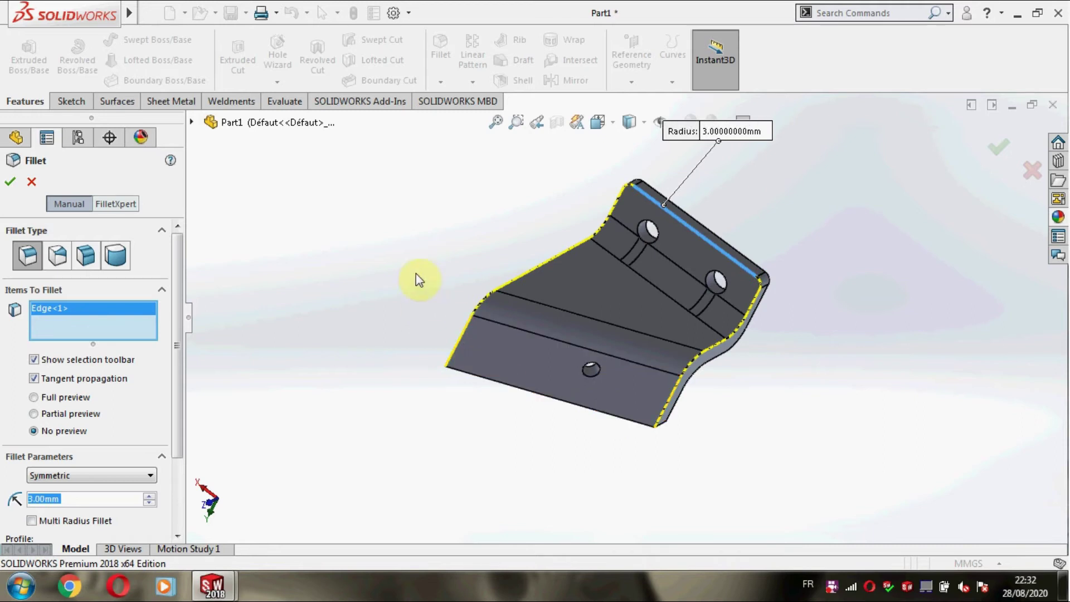
pyautogui.click(9, 181)
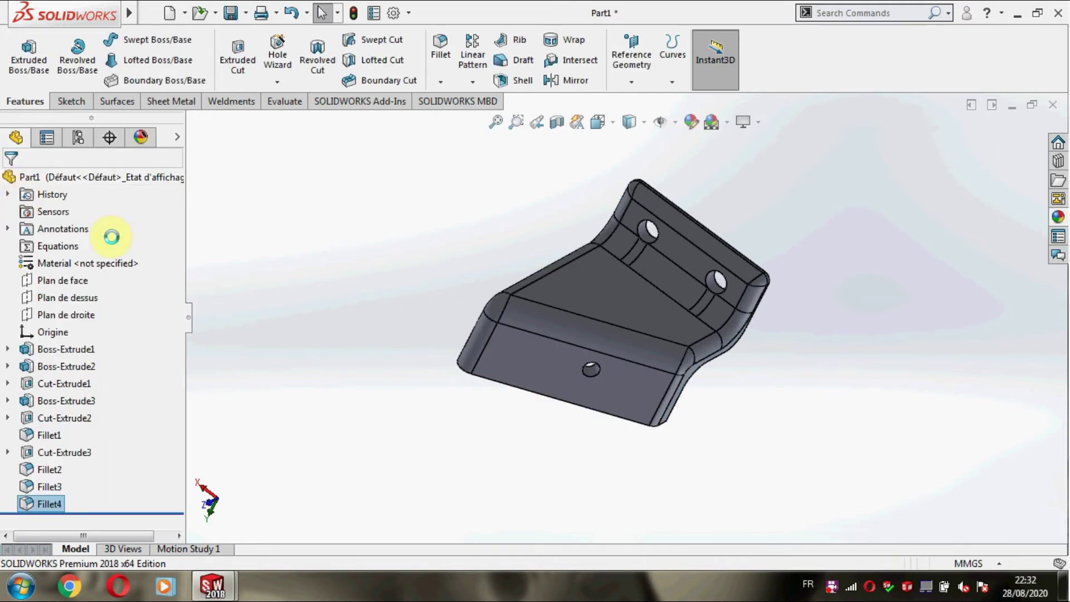
# Sketch a diagonal straight slot about 22 mm between centres and about 8 mm wide on the bevelled plate's flat inner face.
pyautogui.moveTo(306, 382); pyautogui.dragTo(370, 215, button='middle')
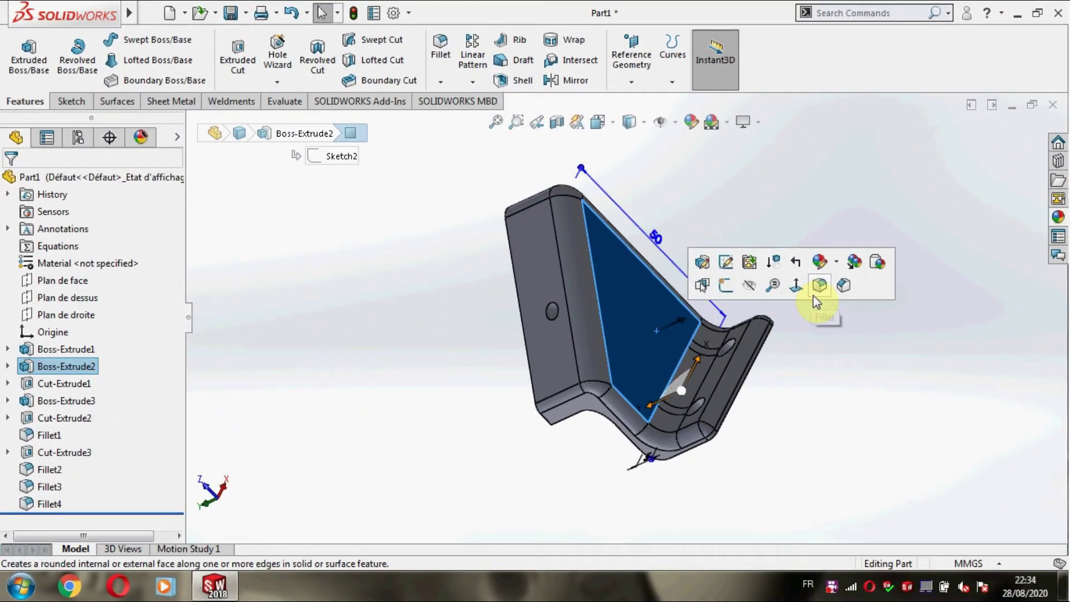
pyautogui.click(794, 285)
pyautogui.rightClick(676, 228)
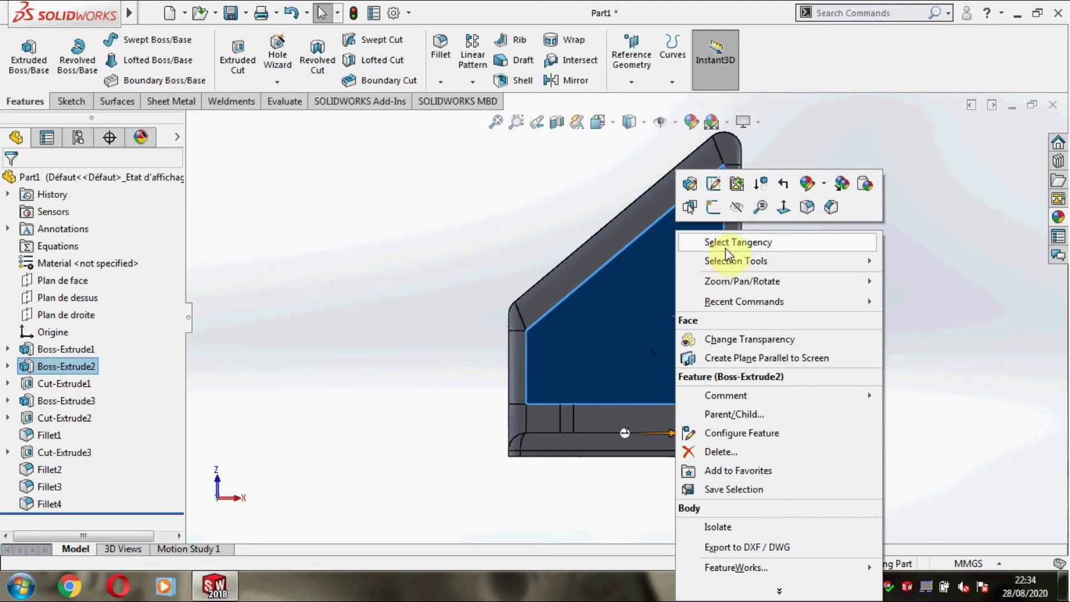
pyautogui.click(714, 209)
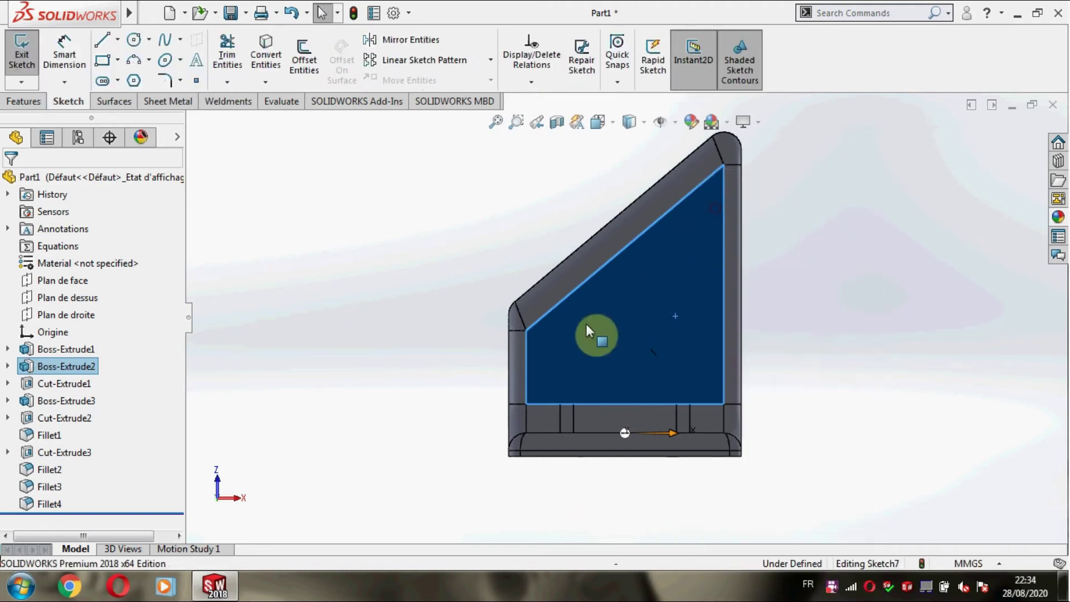
pyautogui.click(440, 293)
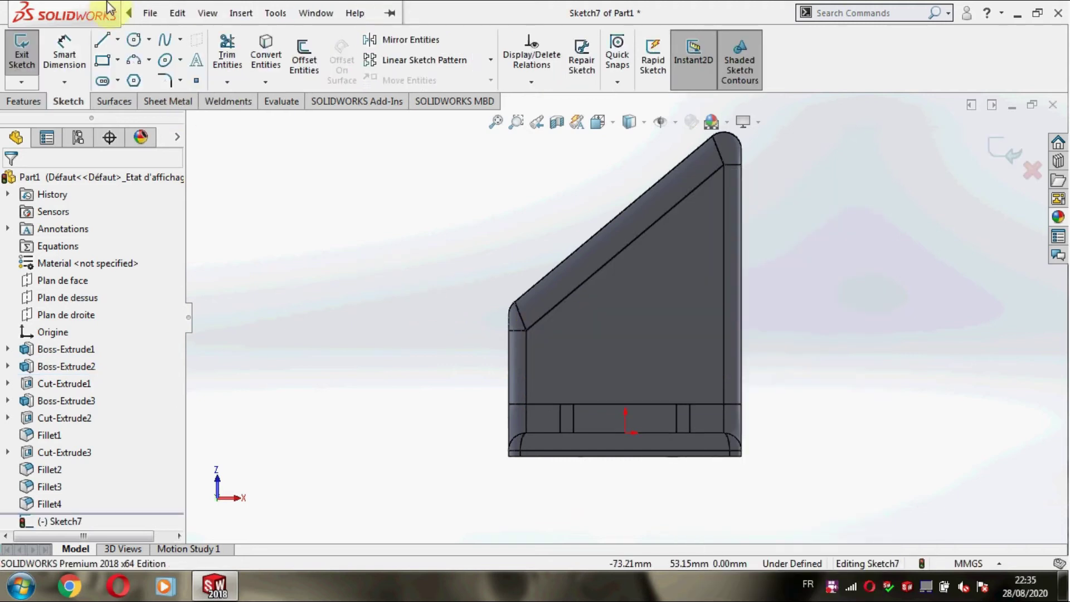
pyautogui.click(118, 81)
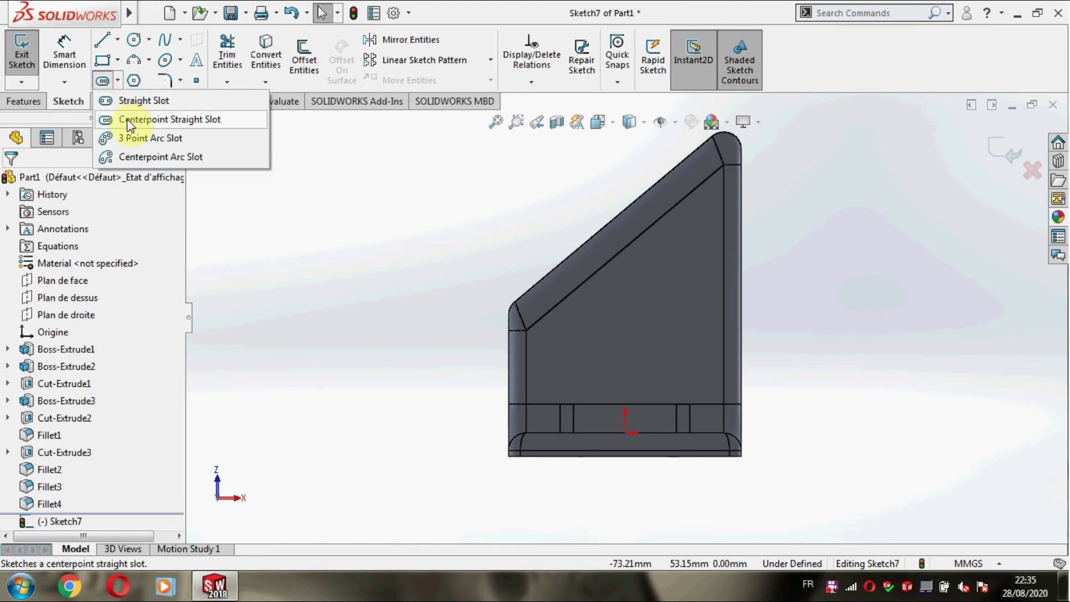
pyautogui.click(134, 100)
pyautogui.click(592, 363)
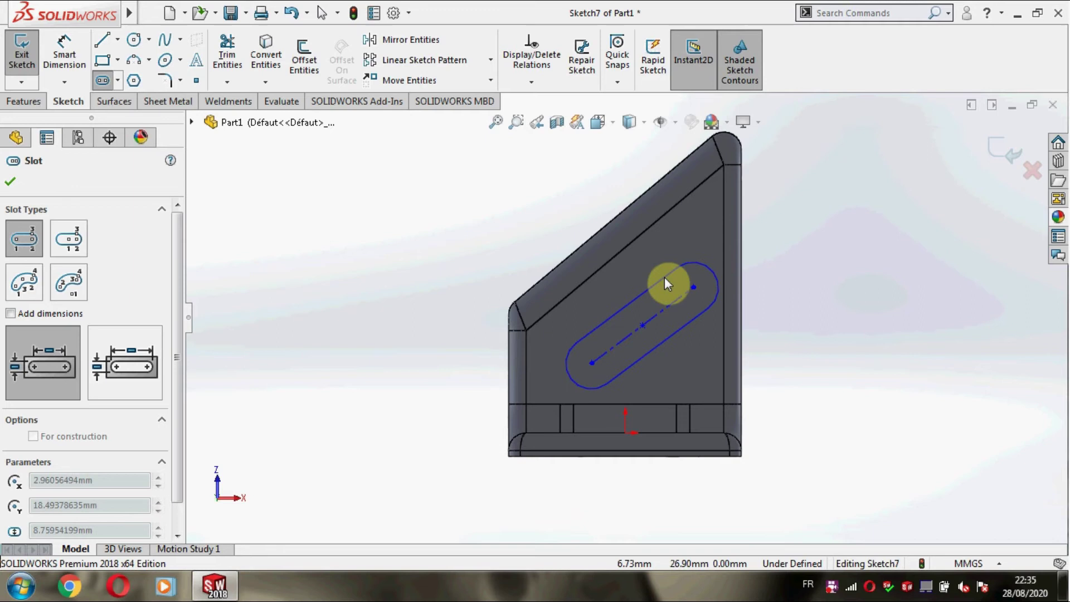
pyautogui.click(668, 278)
pyautogui.press('Escape')
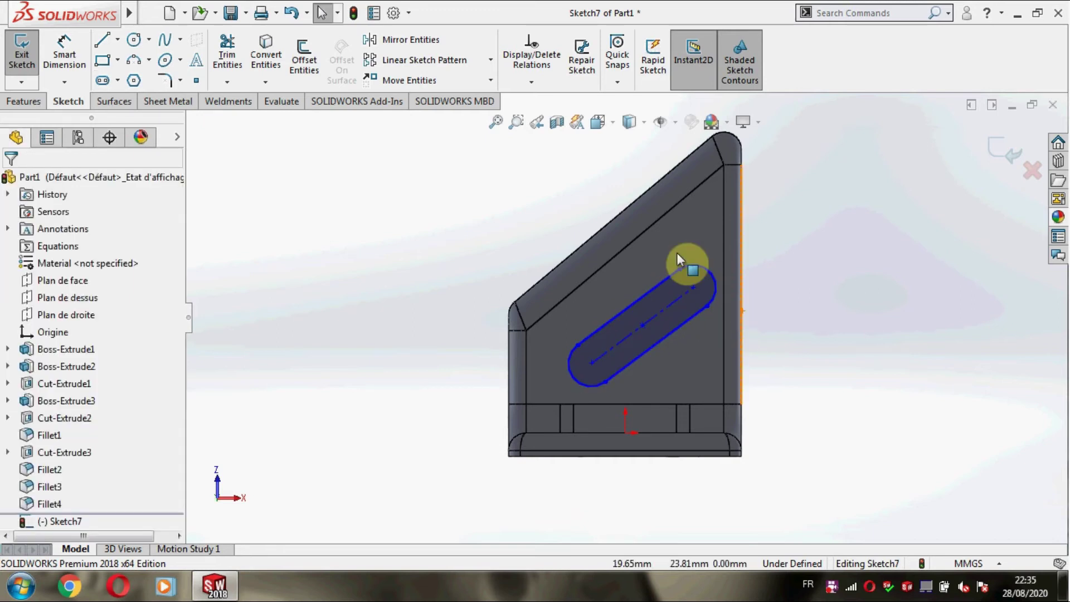
# Make the slot's straight side parallel to the plate's slanted inner edge.
pyautogui.click(645, 233)
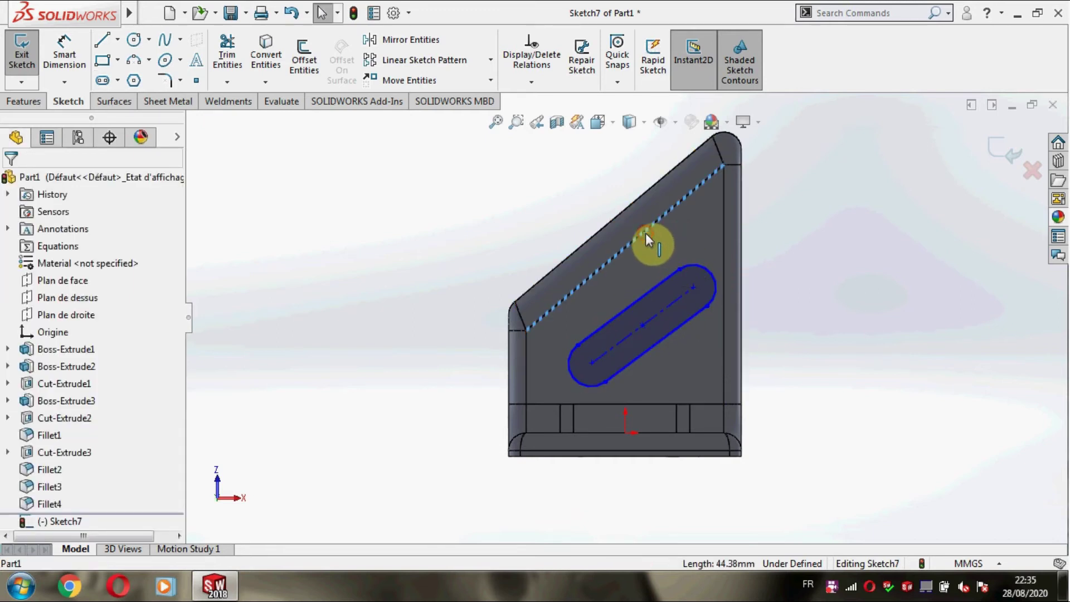
pyautogui.keyDown('ctrl'); pyautogui.click(661, 310); pyautogui.keyUp('ctrl')
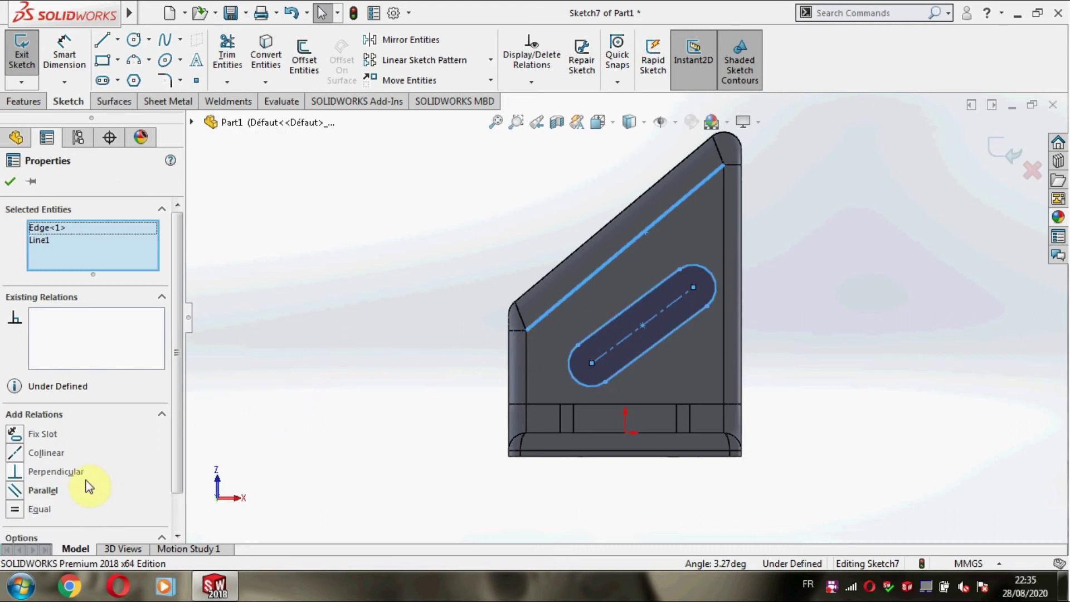
pyautogui.click(26, 492)
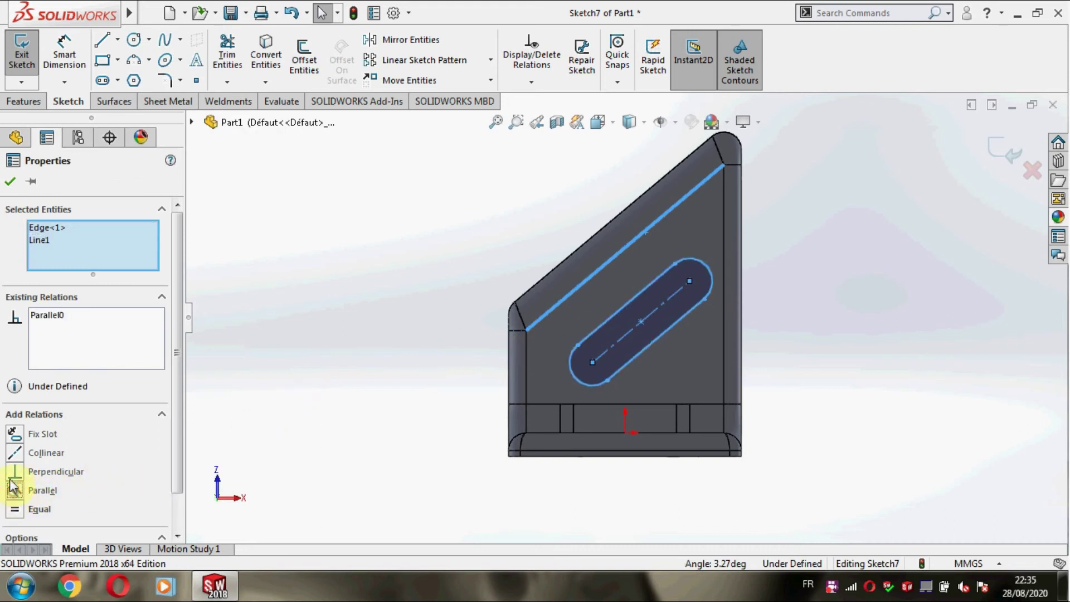
pyautogui.click(8, 184)
# Add a driven angle dimension between the slot's lower side and the bracket's horizontal bottom edge.
pyautogui.click(64, 56)
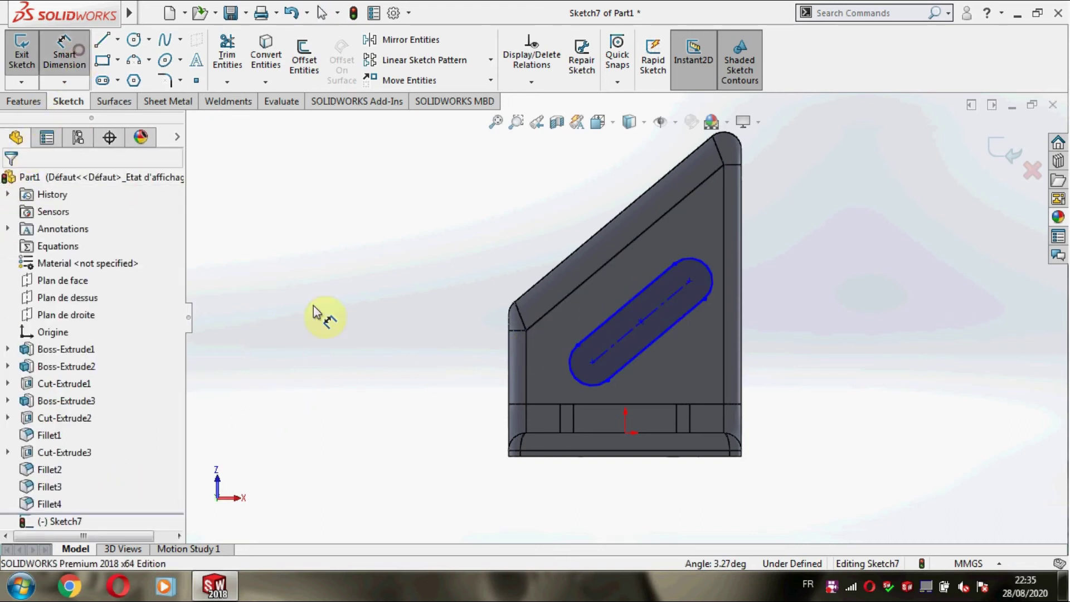
pyautogui.click(633, 458)
pyautogui.click(650, 346)
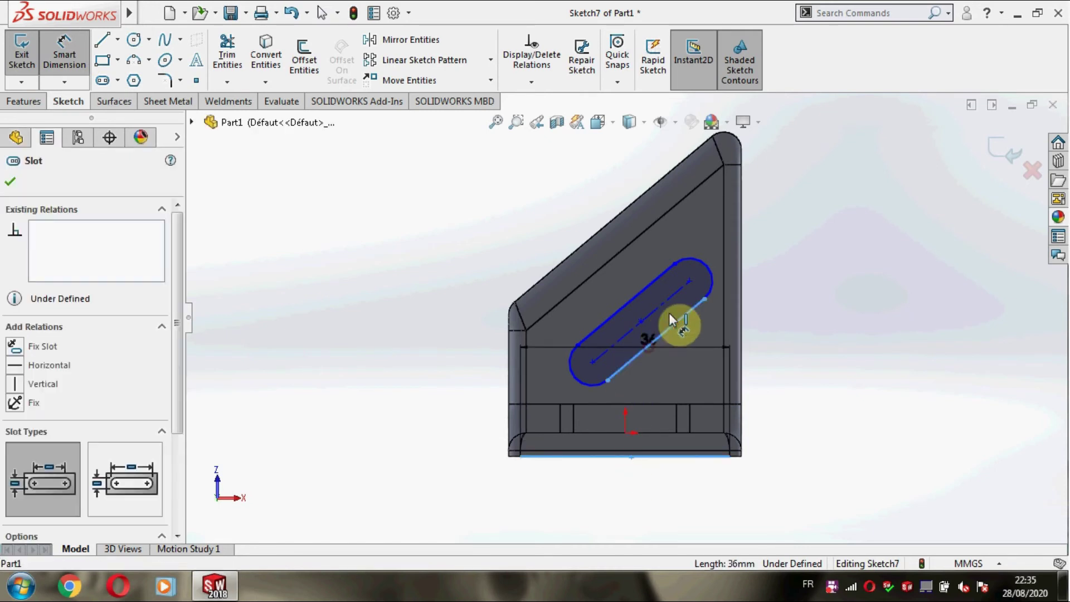
pyautogui.click(831, 311)
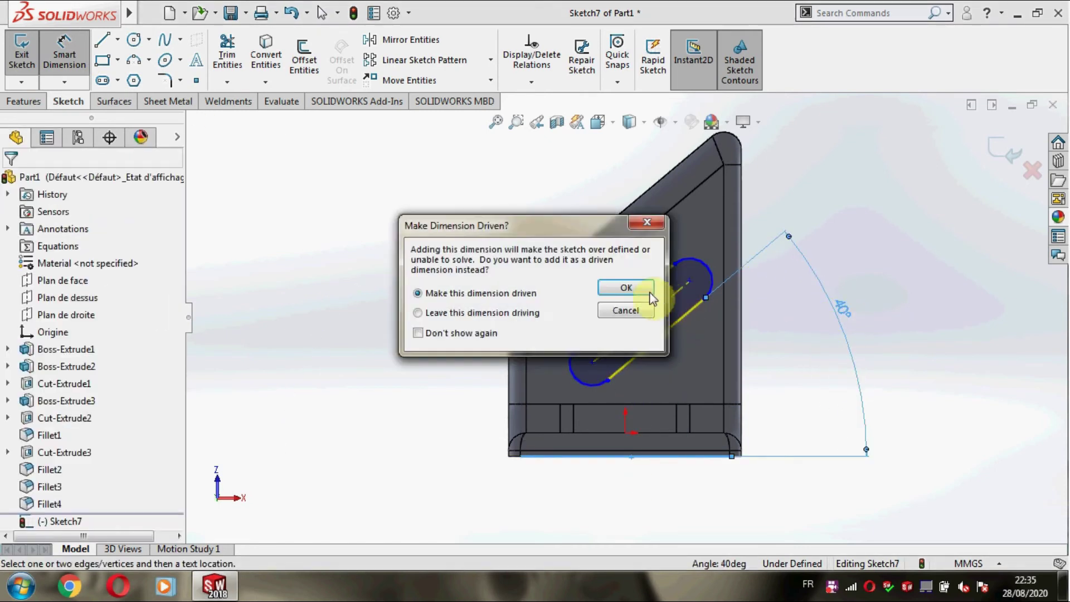
pyautogui.click(628, 287)
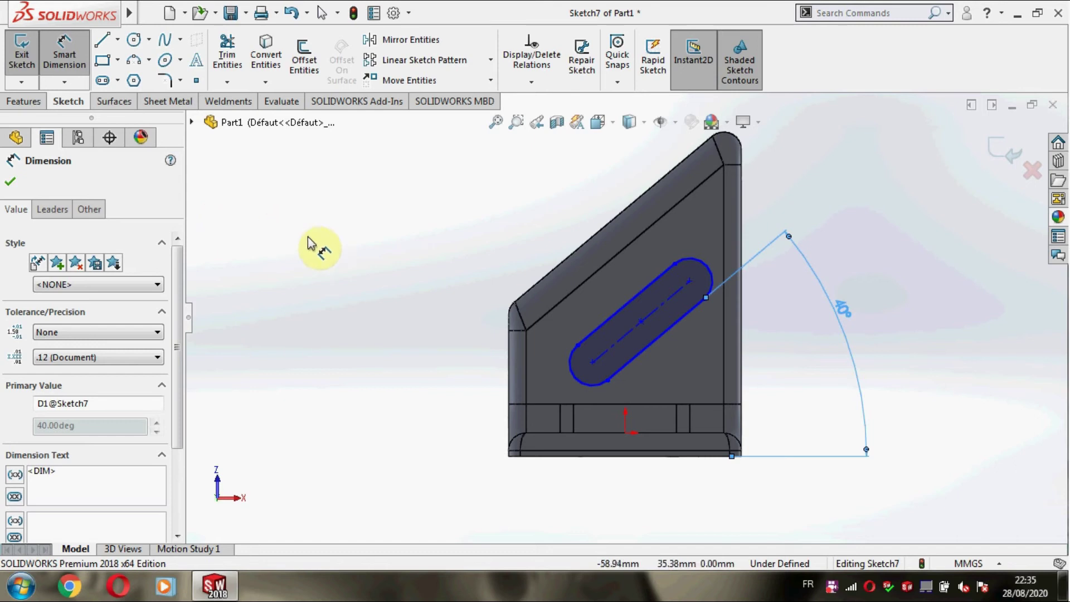
# Dimension the slot's end radius to 2.5 mm and its centre-to-centre length to 28 mm.
pyautogui.click(574, 363)
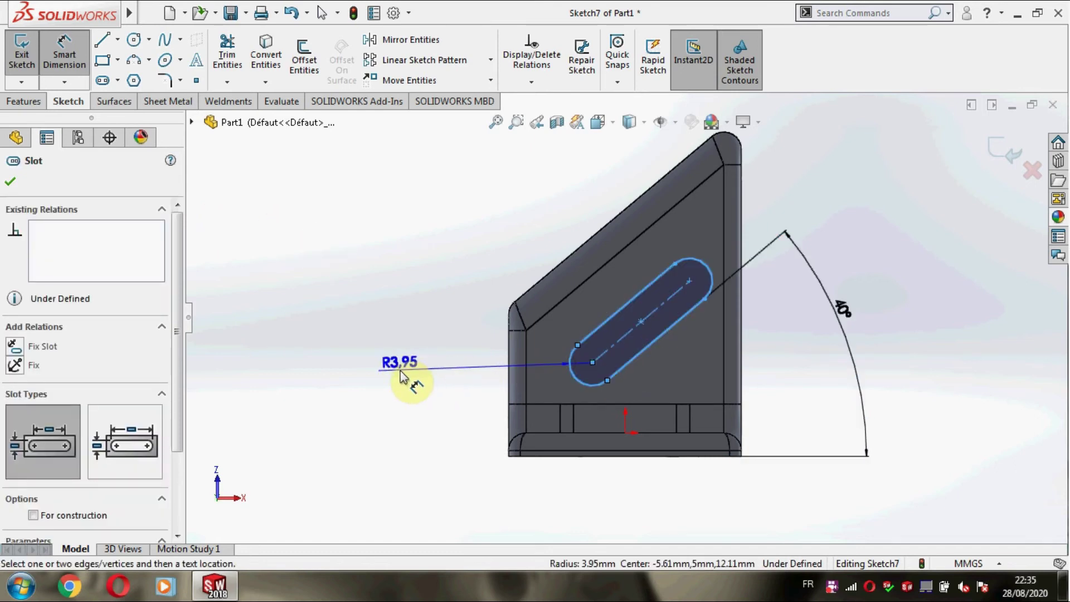
pyautogui.click(402, 376)
pyautogui.write('2.5')
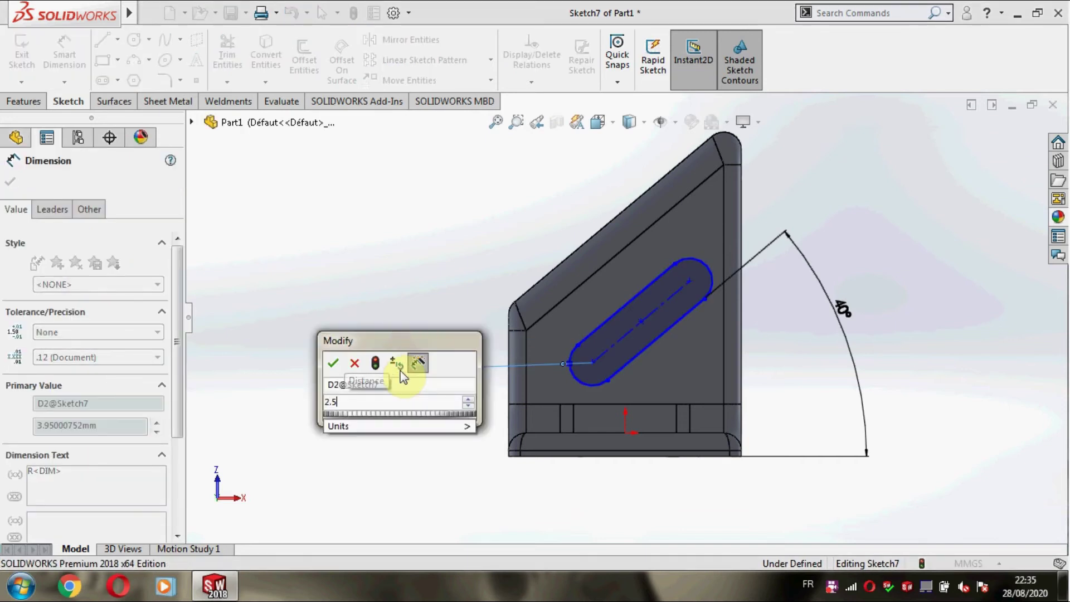
pyautogui.press('Return')
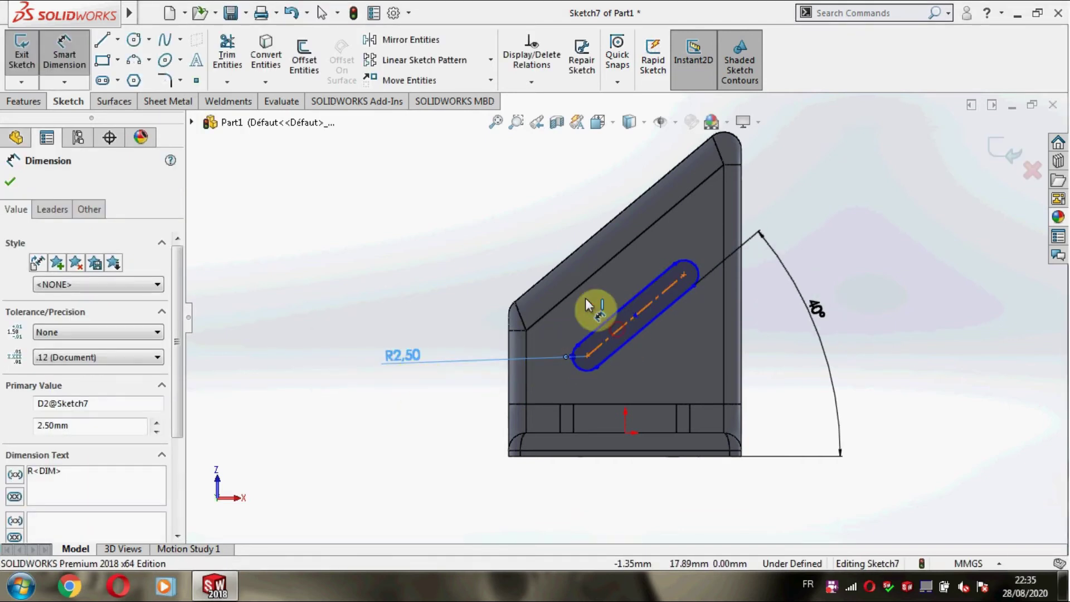
pyautogui.click(588, 305)
pyautogui.click(559, 219)
pyautogui.write('2')
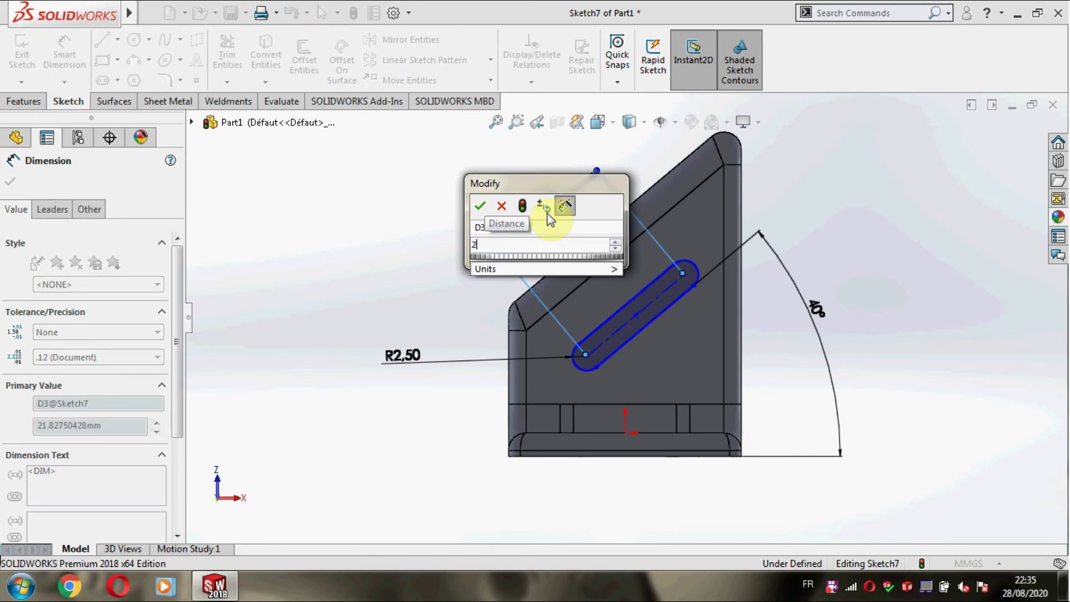
pyautogui.write('8')
pyautogui.press('Return')
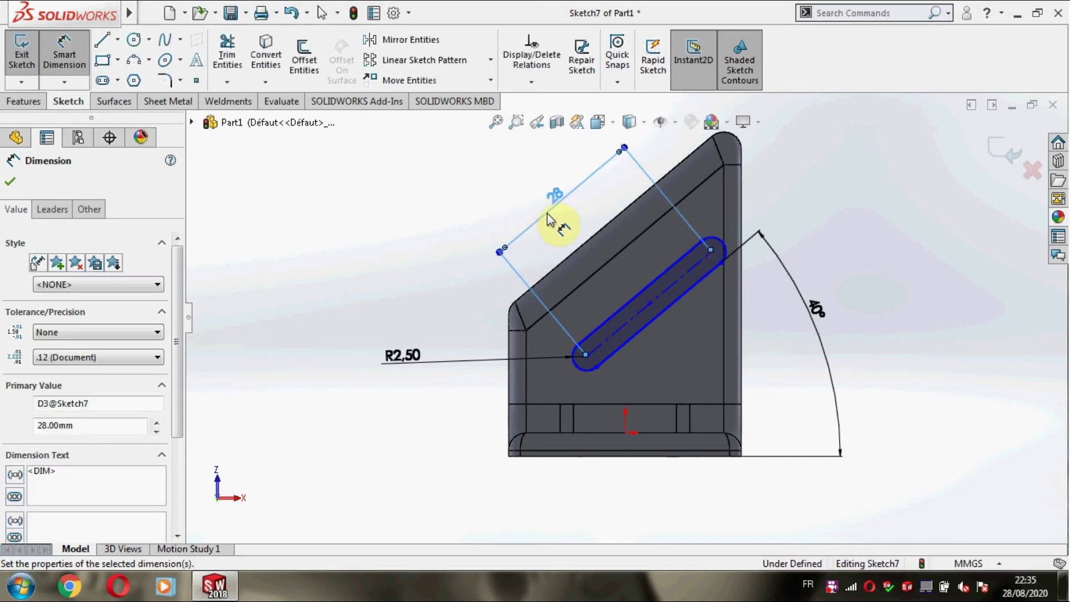
# Dimension the slot's lower end centre 14 mm vertically from the bracket's bottom edge.
pyautogui.click(625, 457)
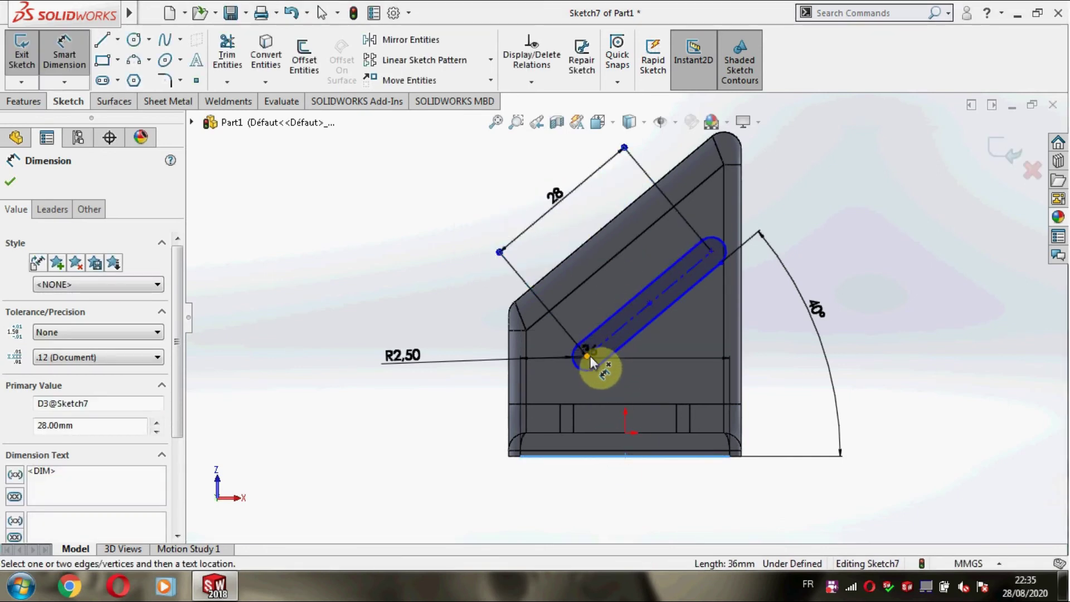
pyautogui.click(589, 359)
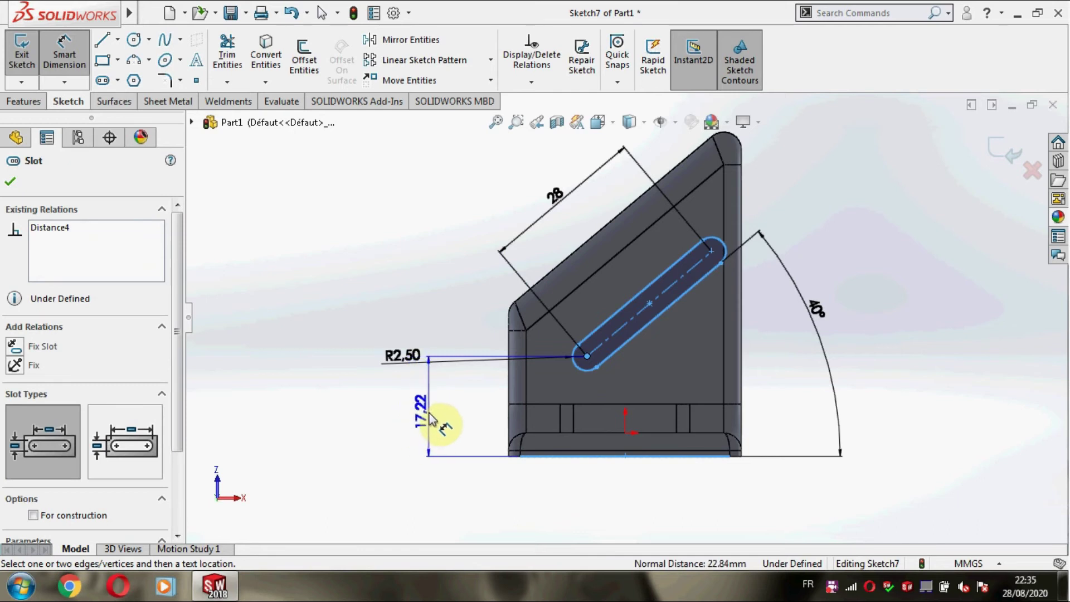
pyautogui.click(430, 419)
pyautogui.write('14')
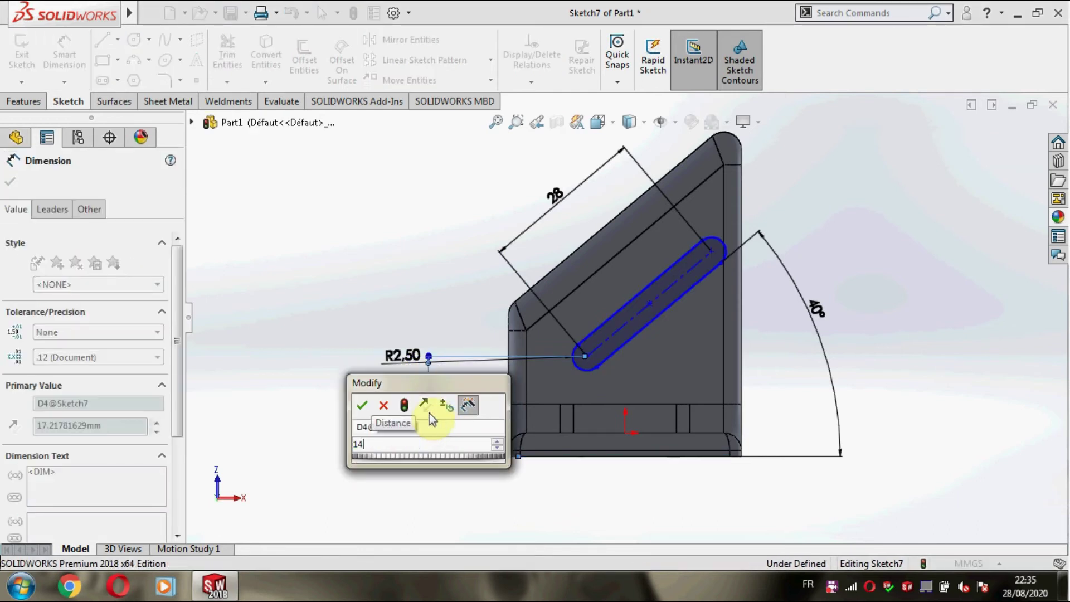
pyautogui.press('Return')
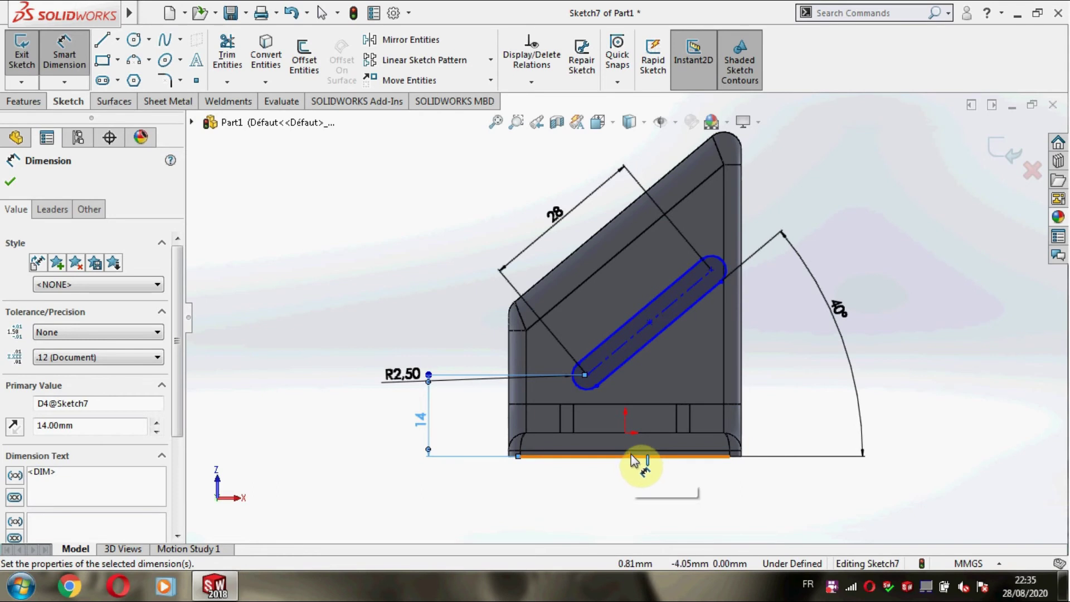
# Dimension the slot's lower end centre 8.63 mm horizontally from the origin and finish dimensioning.
pyautogui.click(625, 431)
pyautogui.click(587, 375)
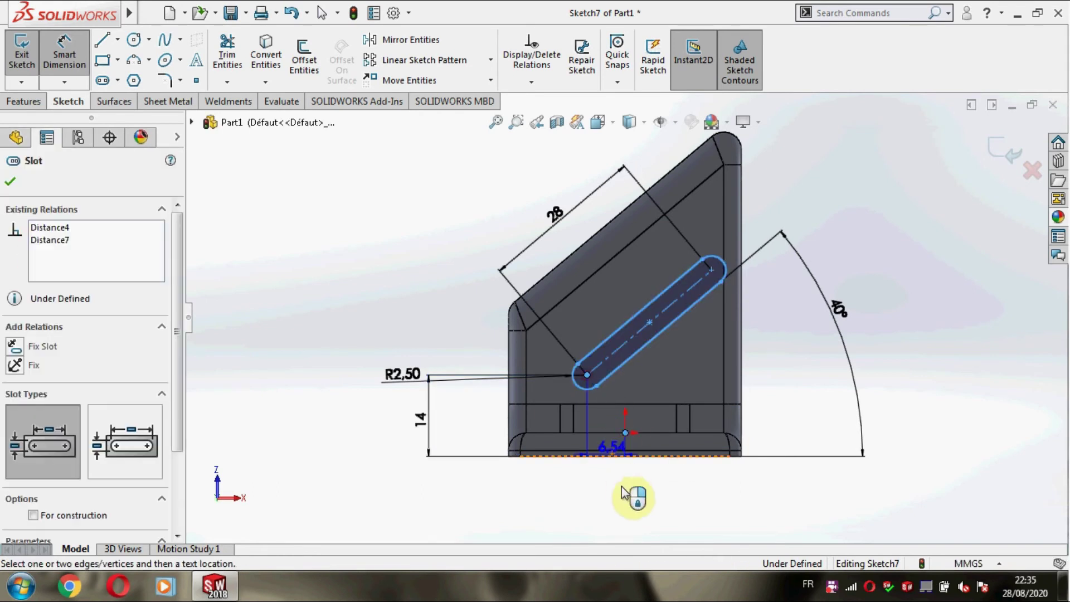
pyautogui.click(601, 494)
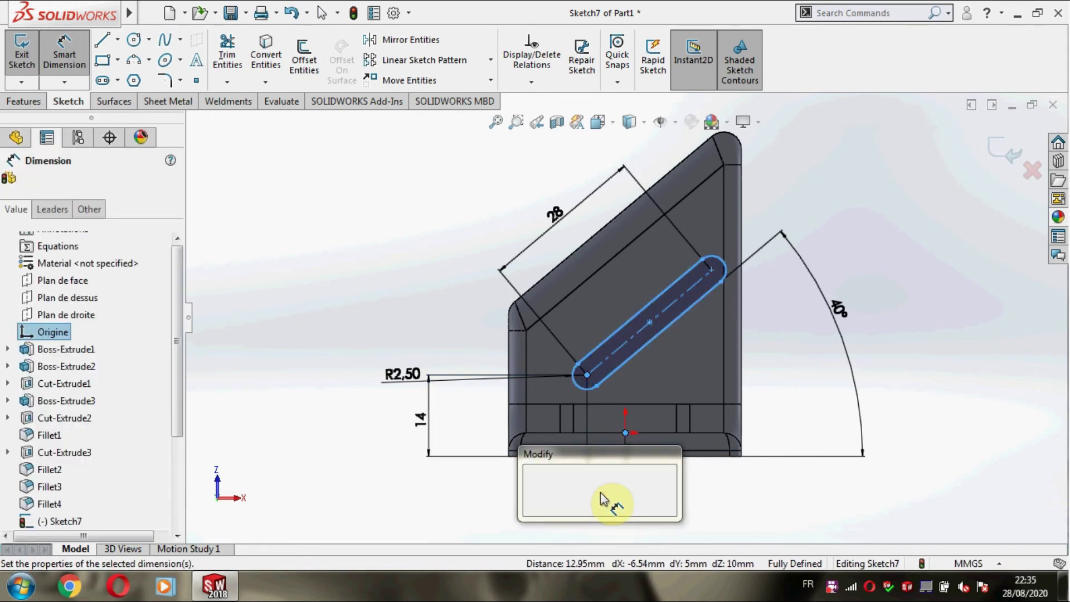
pyautogui.write('8')
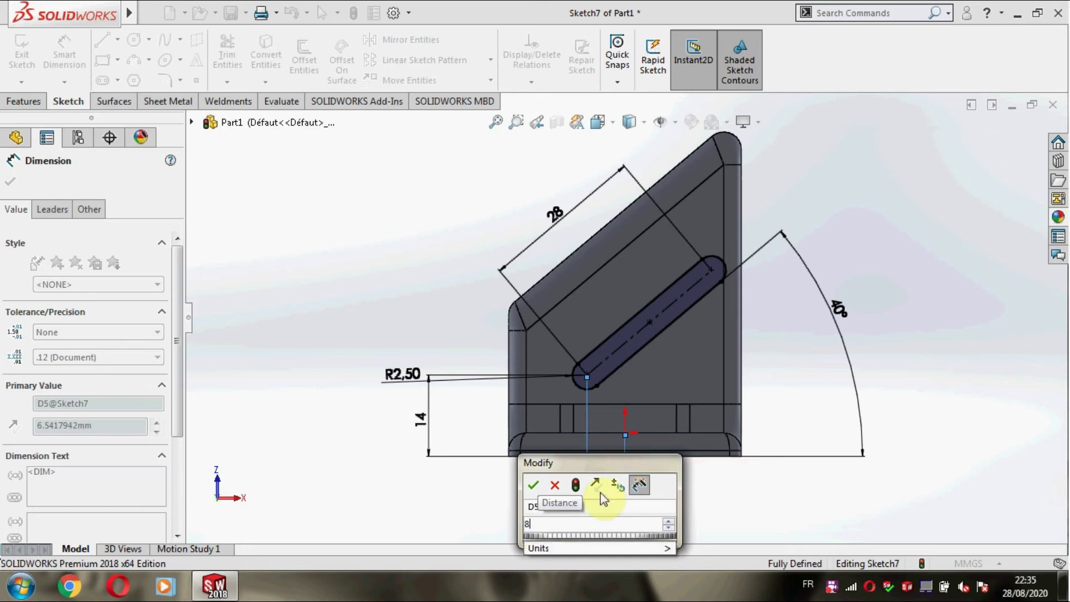
pyautogui.write('.63')
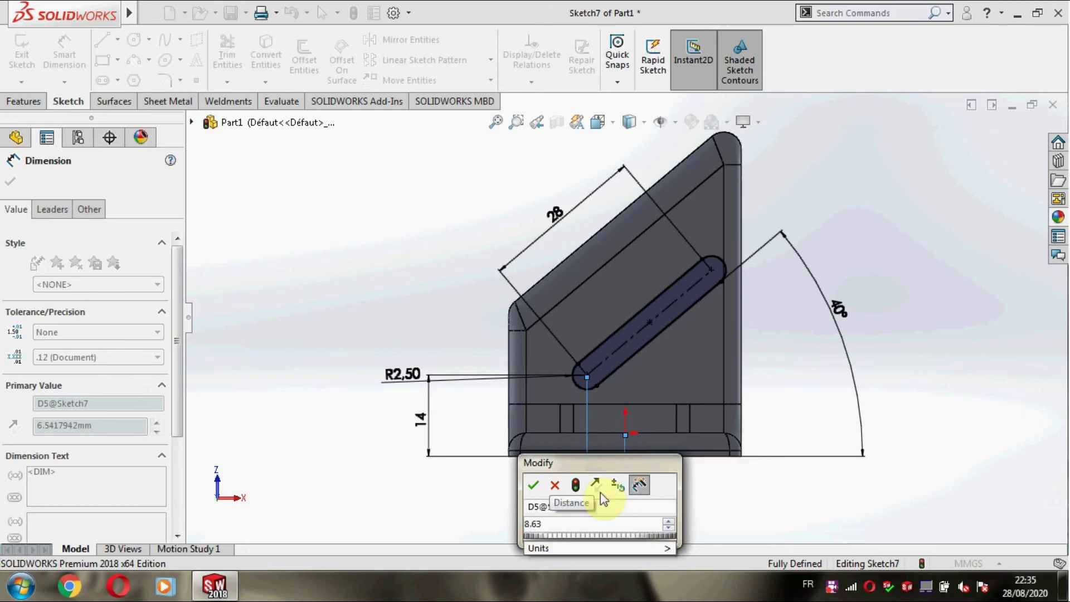
pyautogui.press('Return')
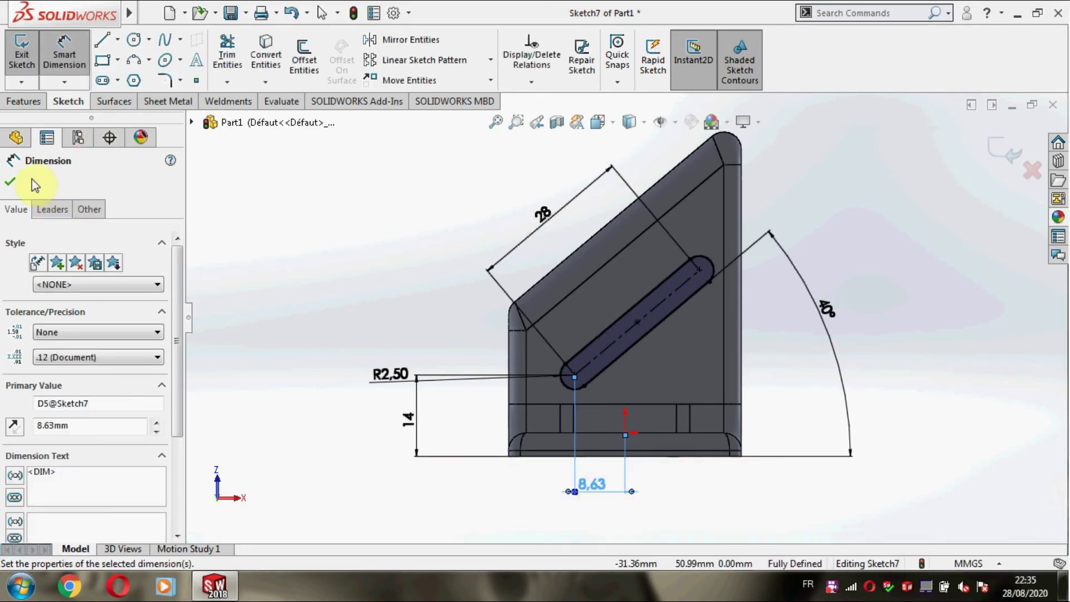
pyautogui.click(11, 181)
# Cut the slot through the plate with a Through All extruded cut.
pyautogui.click(31, 104)
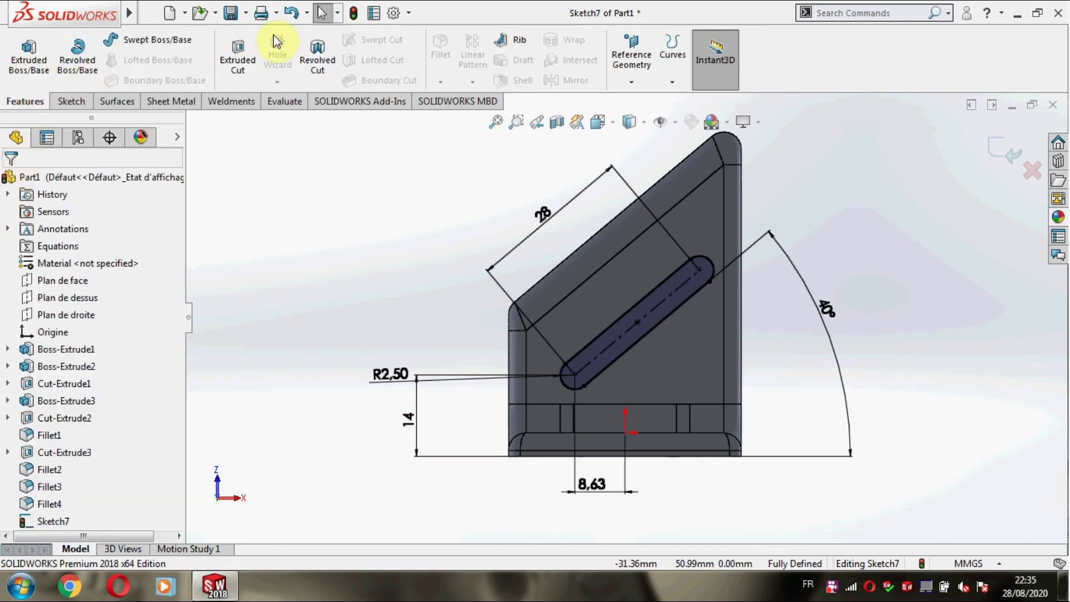
pyautogui.click(240, 59)
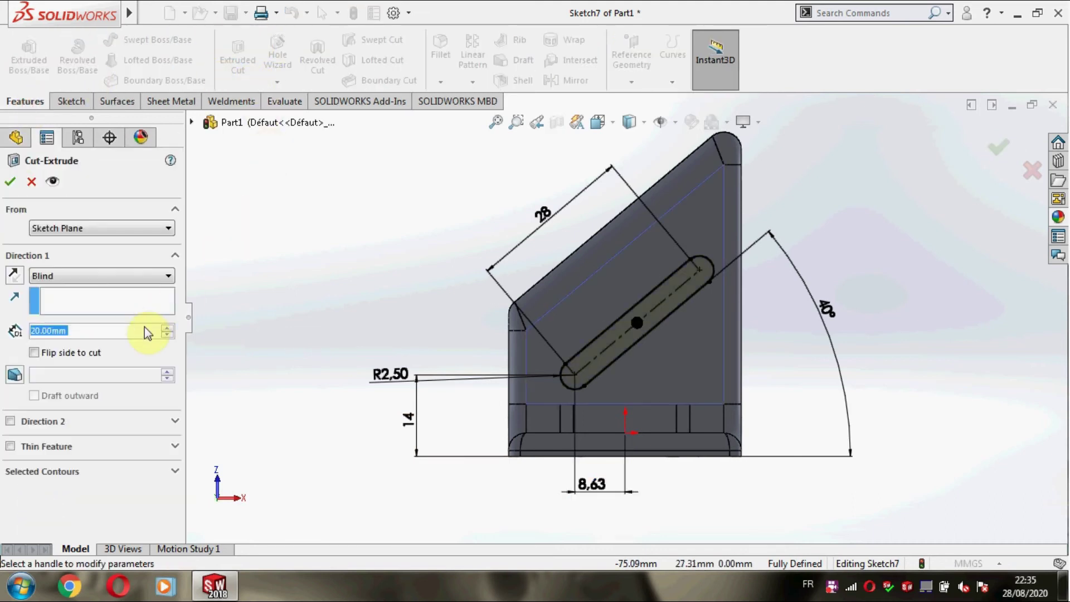
pyautogui.moveTo(291, 271); pyautogui.dragTo(255, 307, button='middle')
pyautogui.click(100, 275)
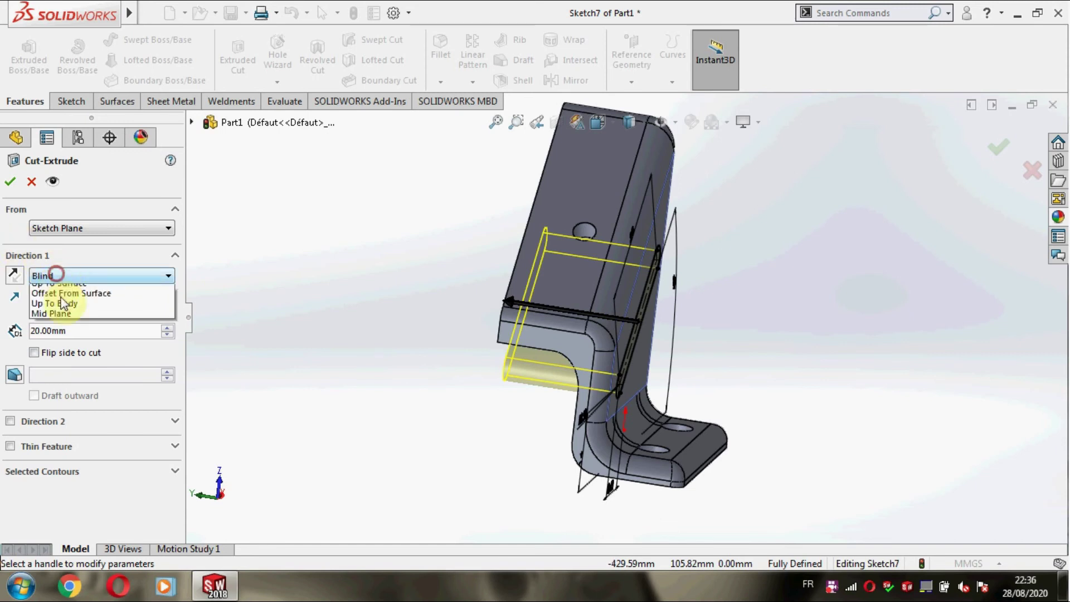
pyautogui.click(50, 294)
pyautogui.click(12, 181)
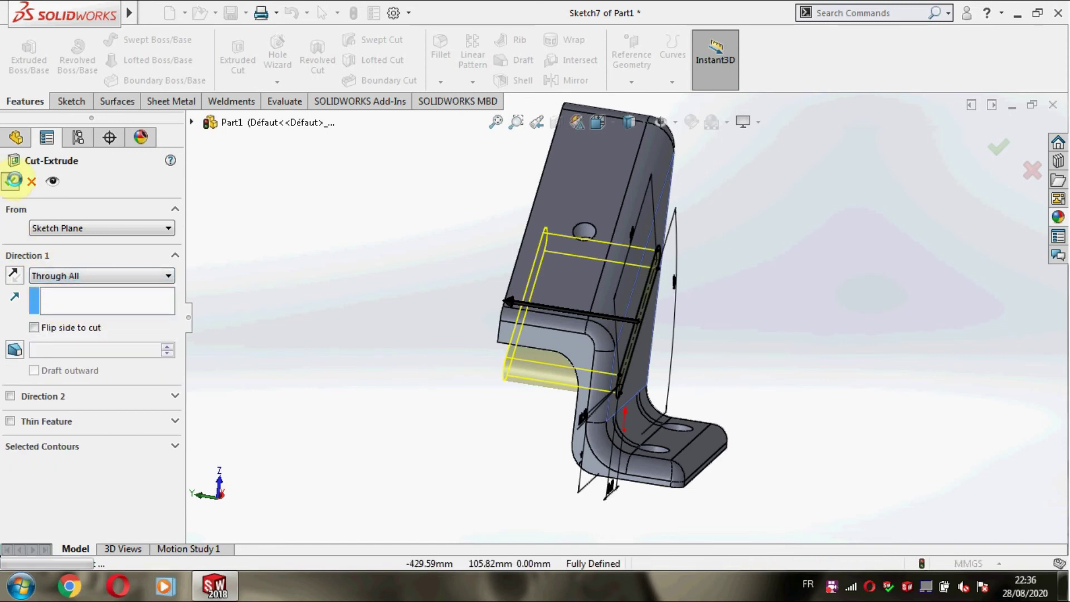
pyautogui.moveTo(411, 367); pyautogui.dragTo(617, 308, button='middle')
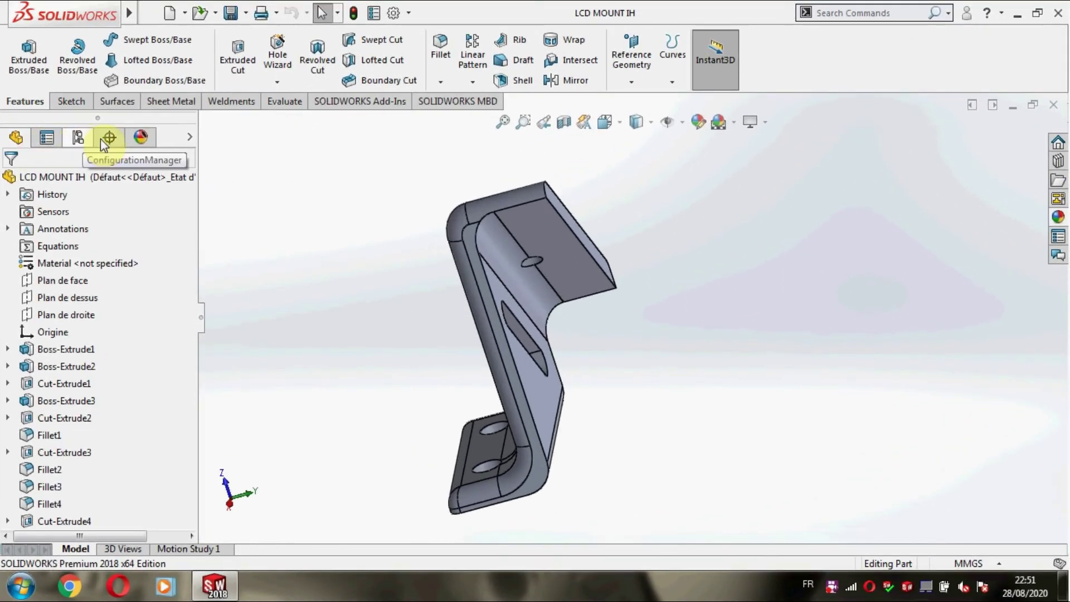
# Change the whole part's appearance colour to red from the standard swatches.
pyautogui.rightClick(68, 181)
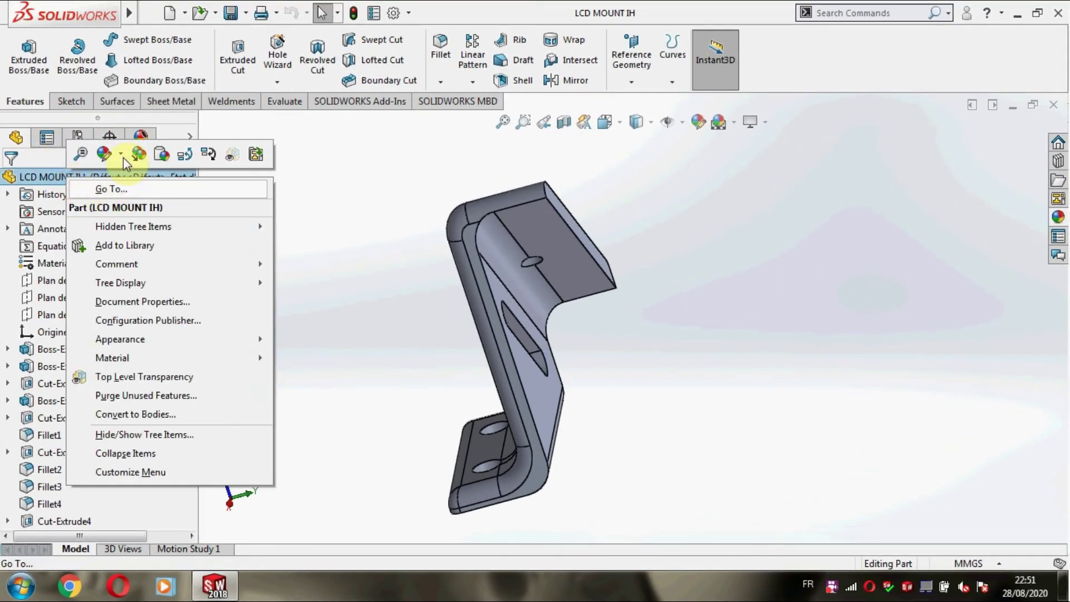
pyautogui.click(108, 154)
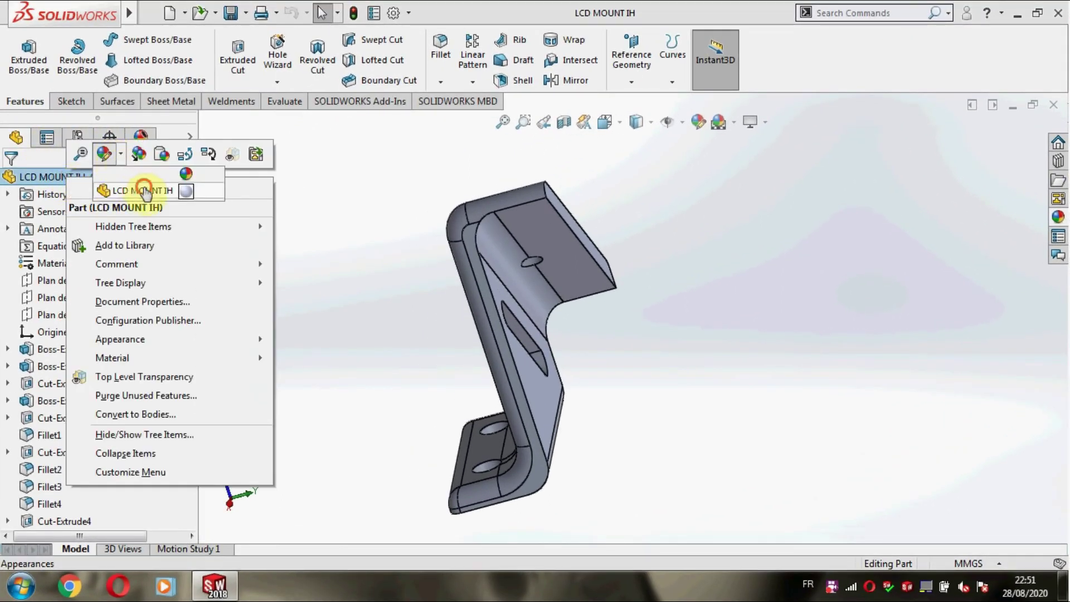
pyautogui.click(143, 190)
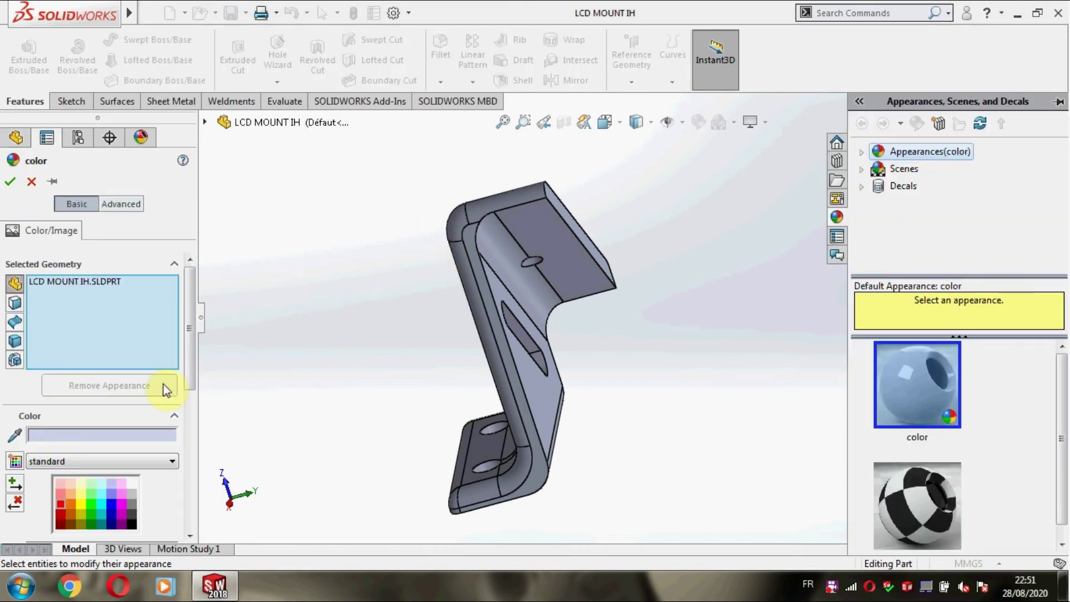
pyautogui.click(58, 504)
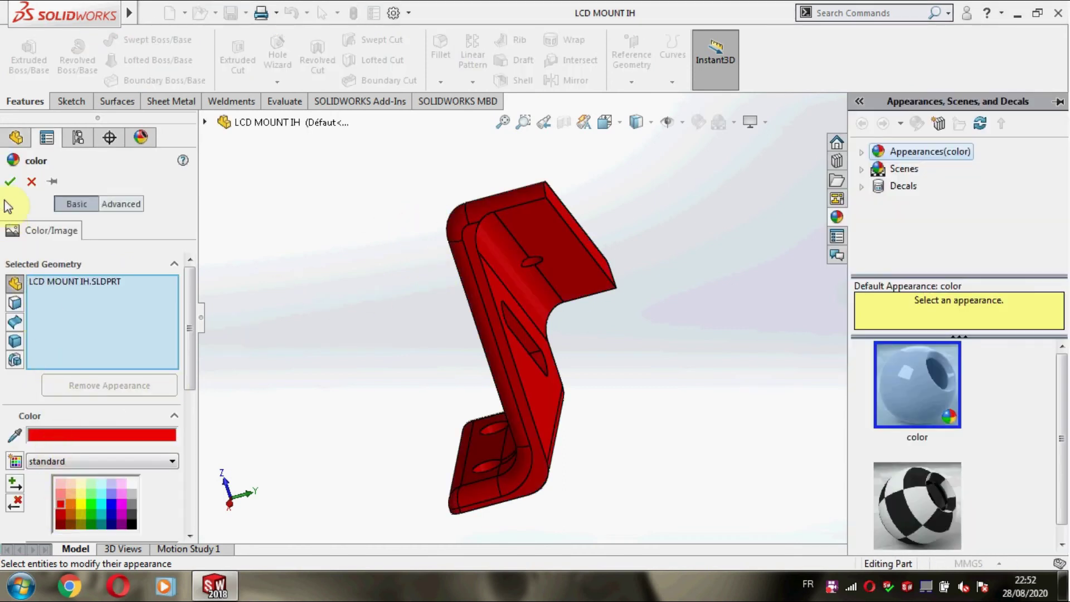
pyautogui.click(10, 182)
# Save the part under the new name LCD MOUNT LEFT in the DISPLAY folder inside AM8 3D printer.
pyautogui.click(246, 13)
pyautogui.click(256, 48)
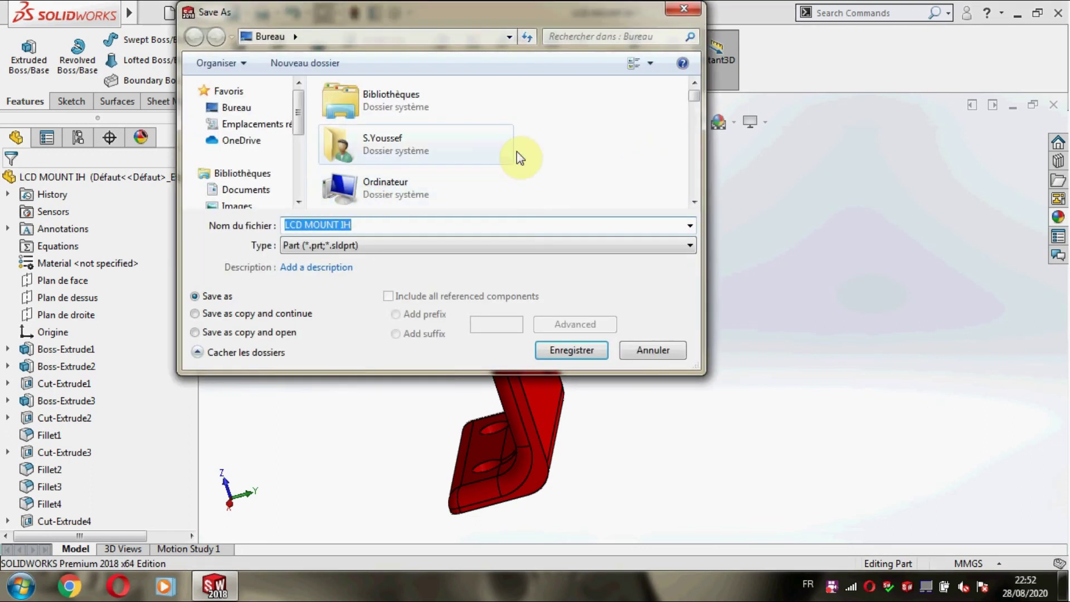
pyautogui.moveTo(695, 97); pyautogui.dragTo(695, 114)
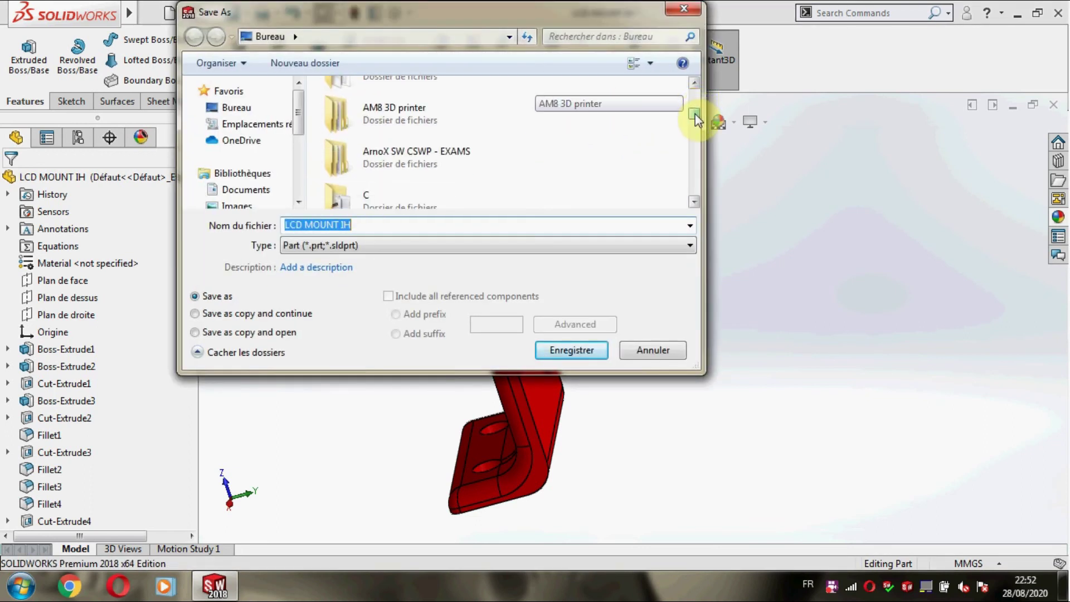
pyautogui.doubleClick(398, 110)
pyautogui.doubleClick(397, 110)
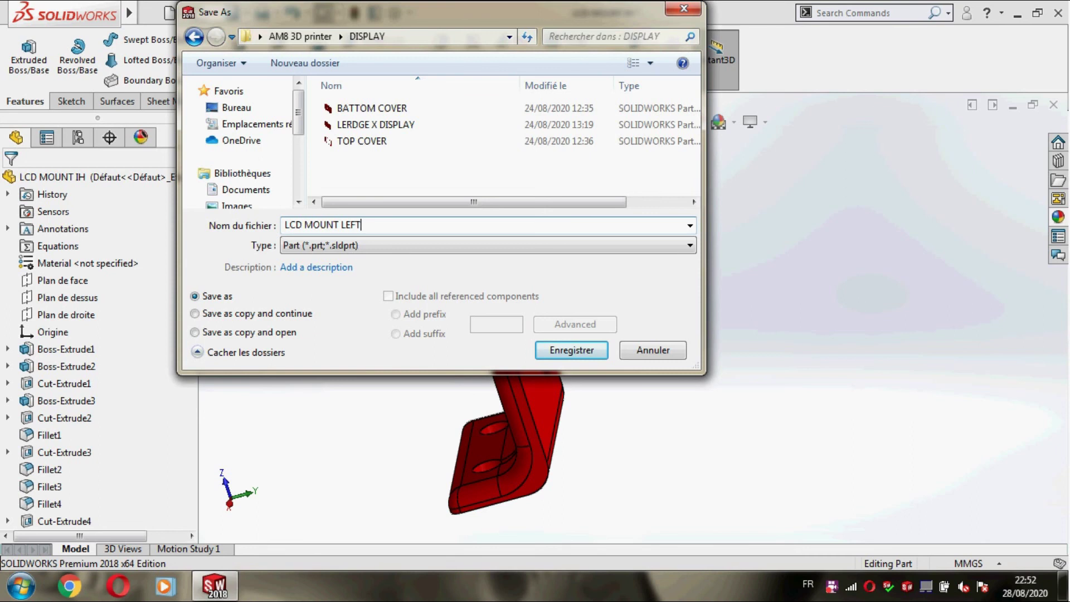
pyautogui.click(558, 349)
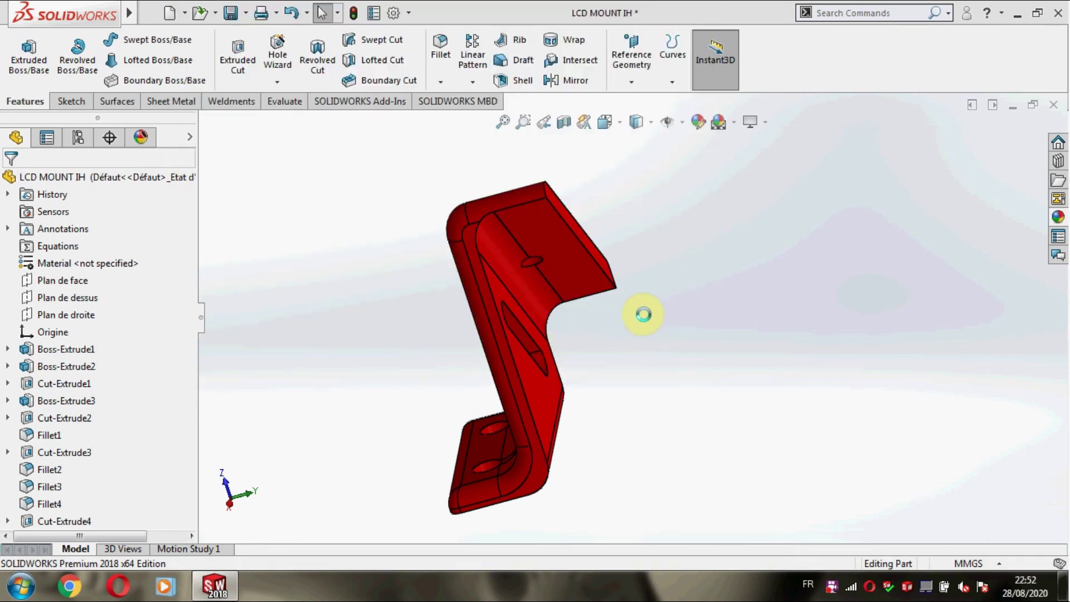